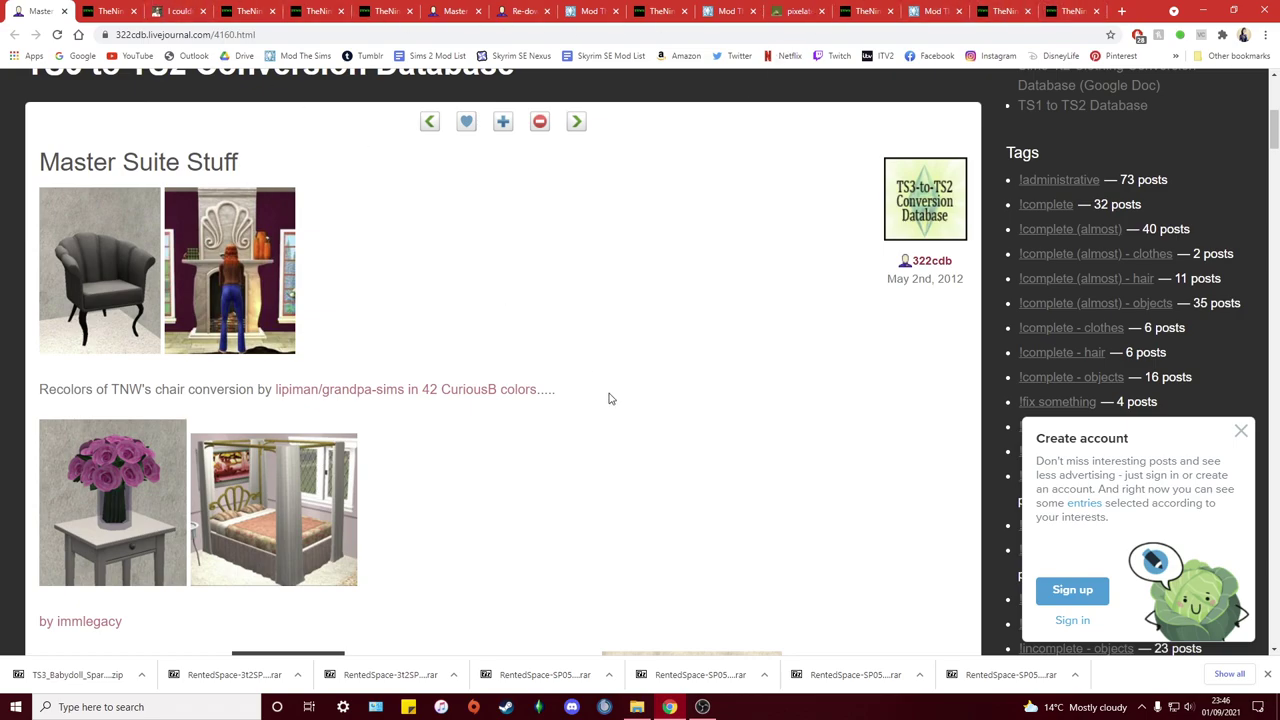
Step: Scroll up and down through the Master Suite Stuff post's images and links
scroll(606, 400, "down", 2)
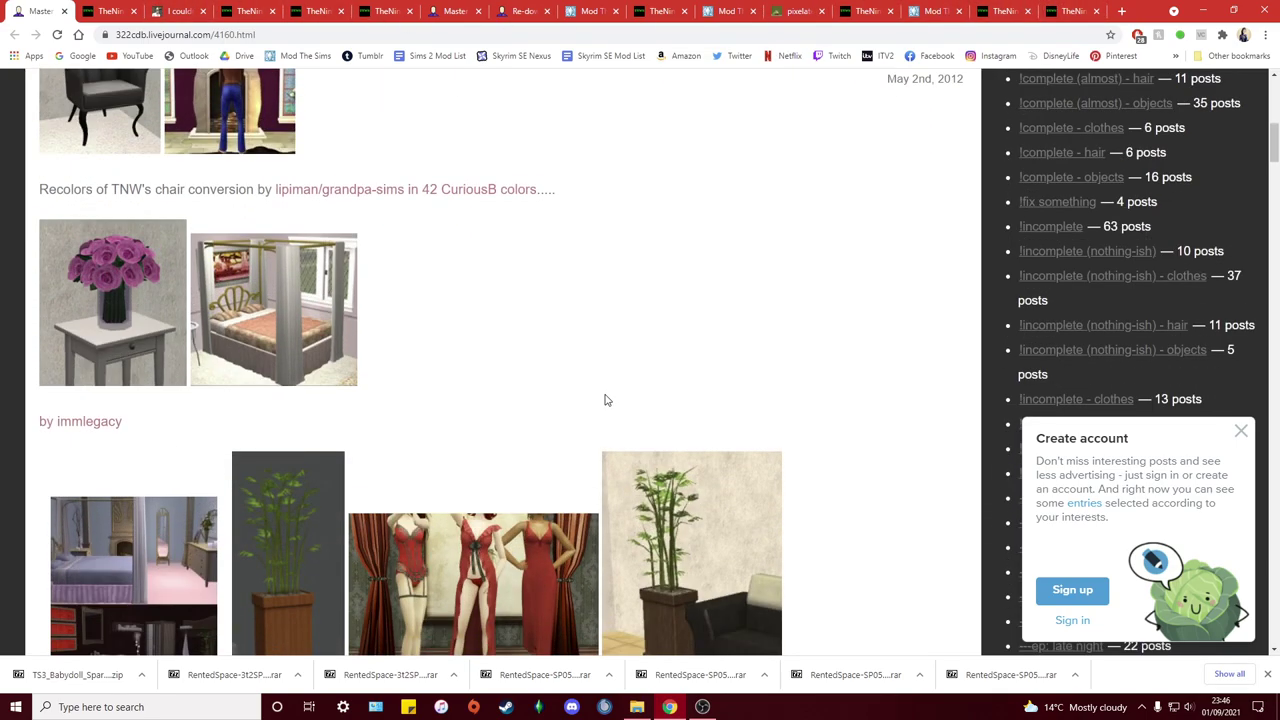
scroll(604, 400, "down", 3)
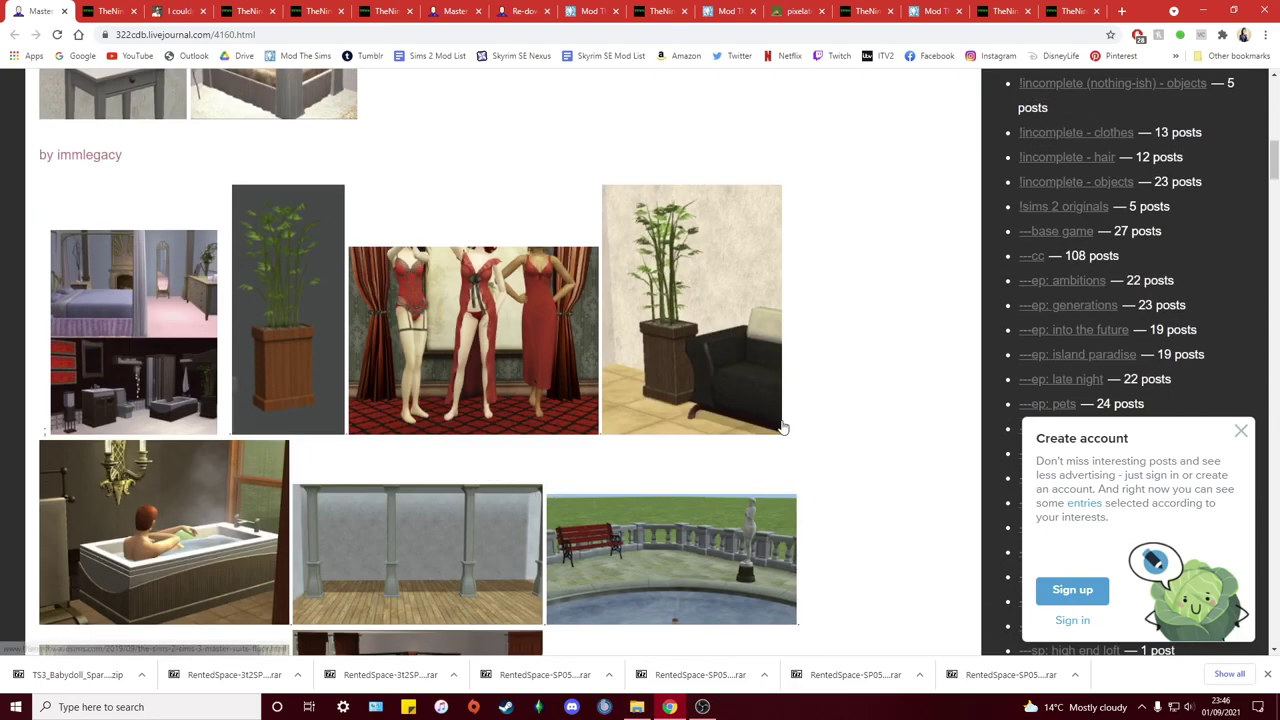
scroll(760, 428, "down", 2)
scroll(700, 427, "down", 2)
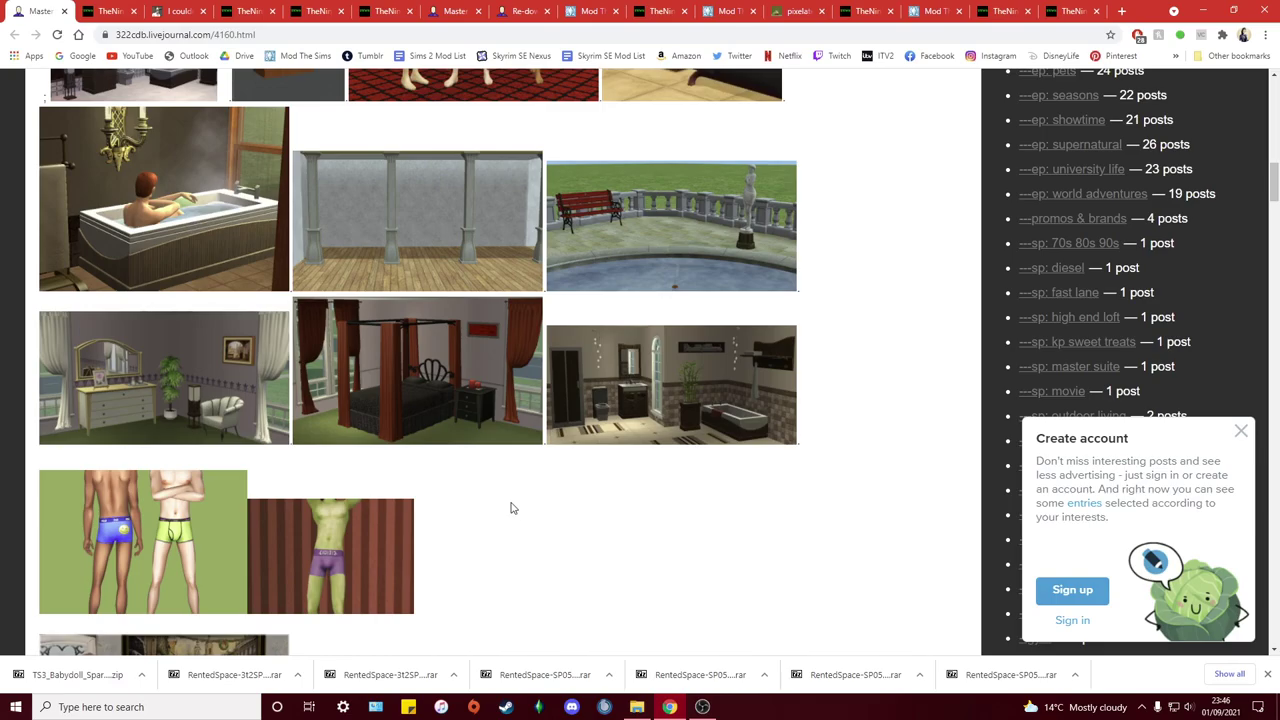
scroll(600, 560, "up", 10)
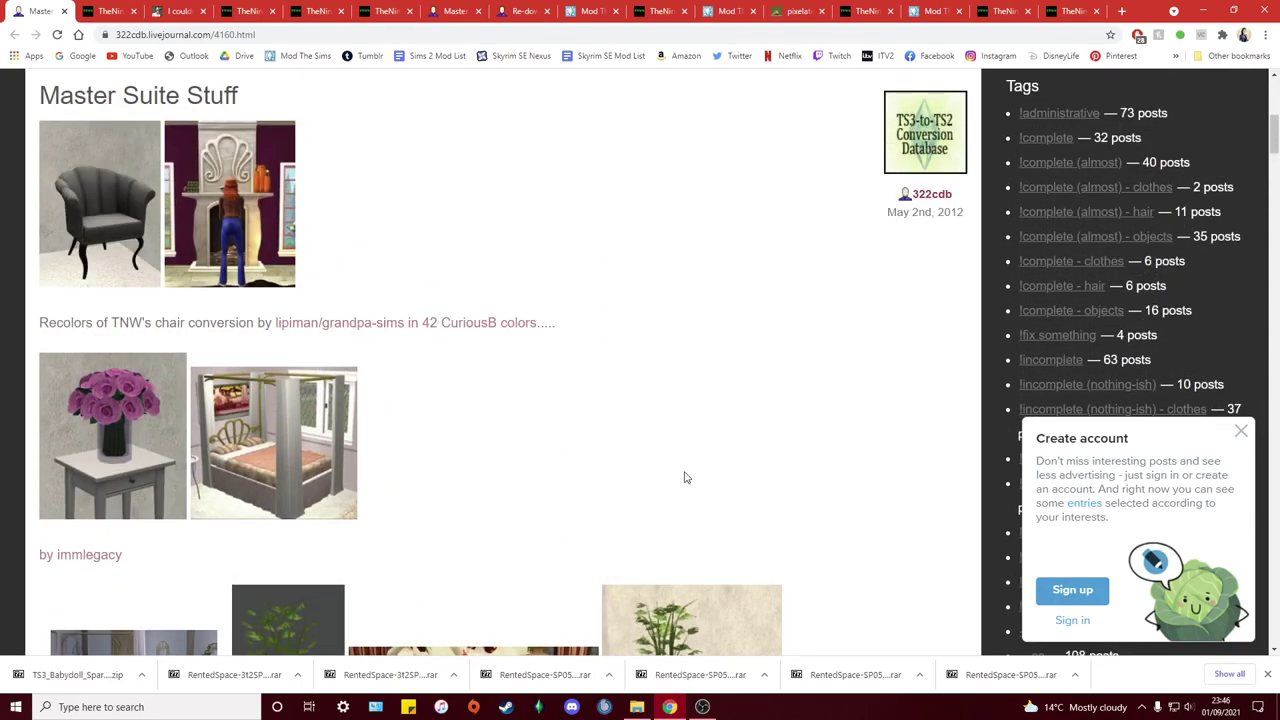
scroll(455, 455, "down", 3)
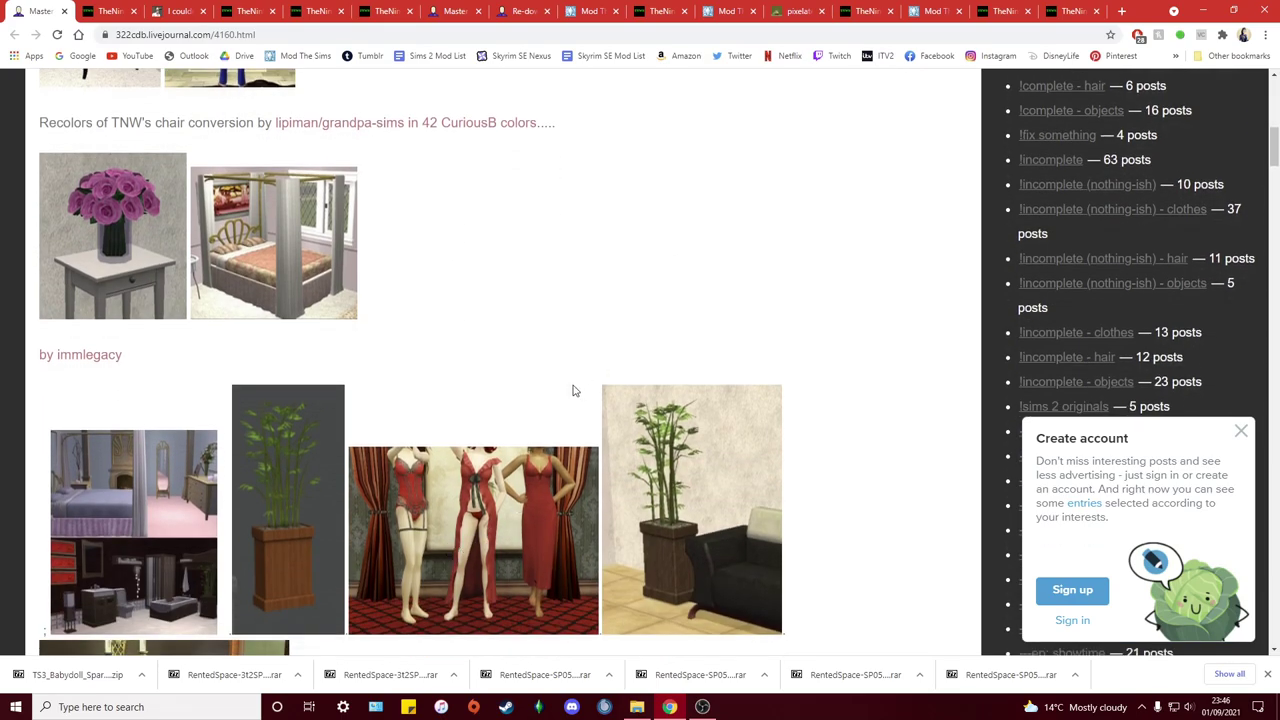
scroll(576, 390, "up", 3)
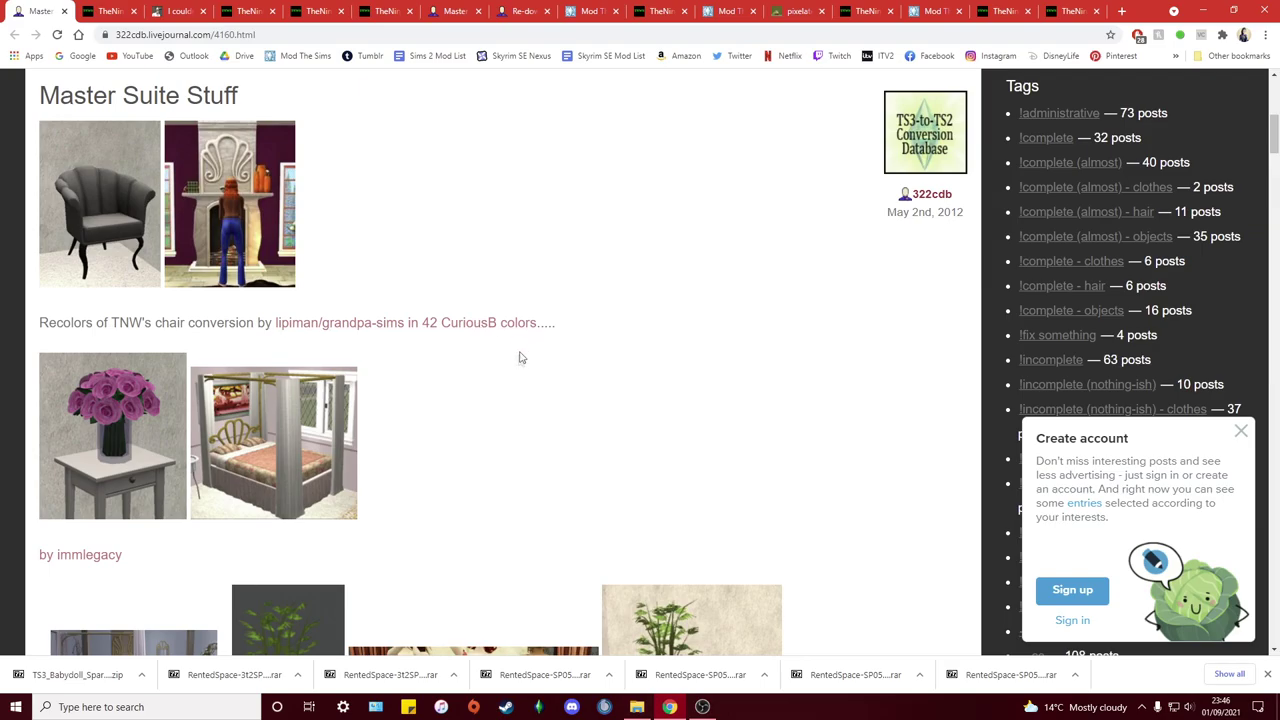
scroll(520, 357, "down", 2)
scroll(292, 318, "down", 8)
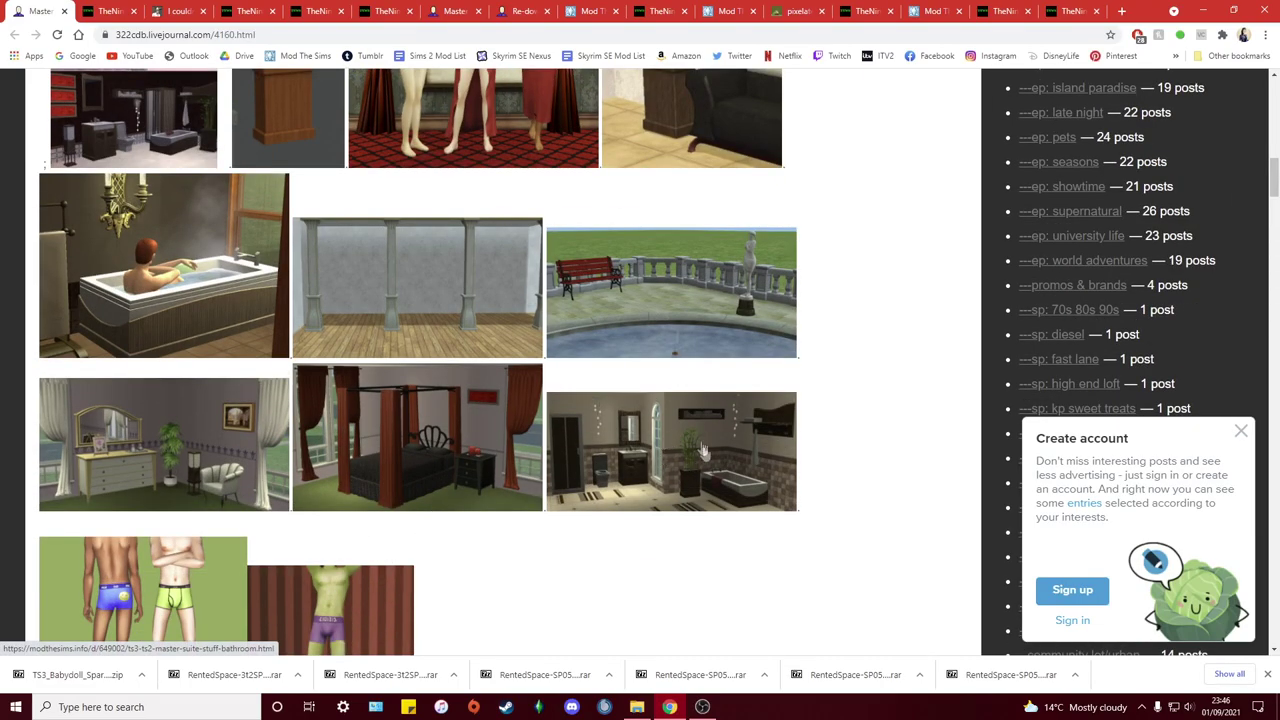
scroll(700, 455, "up", 1)
scroll(103, 268, "up", 1)
scroll(347, 318, "down", 2)
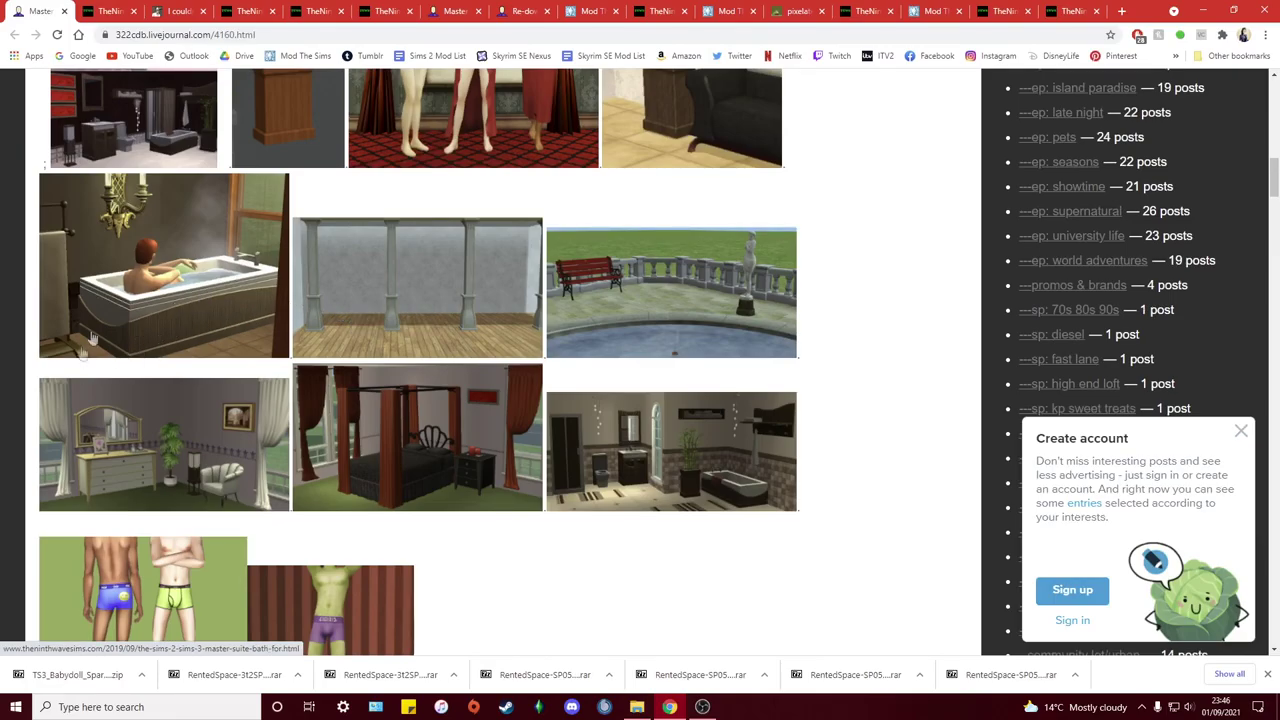
scroll(197, 293, "down", 1)
scroll(557, 300, "up", 5)
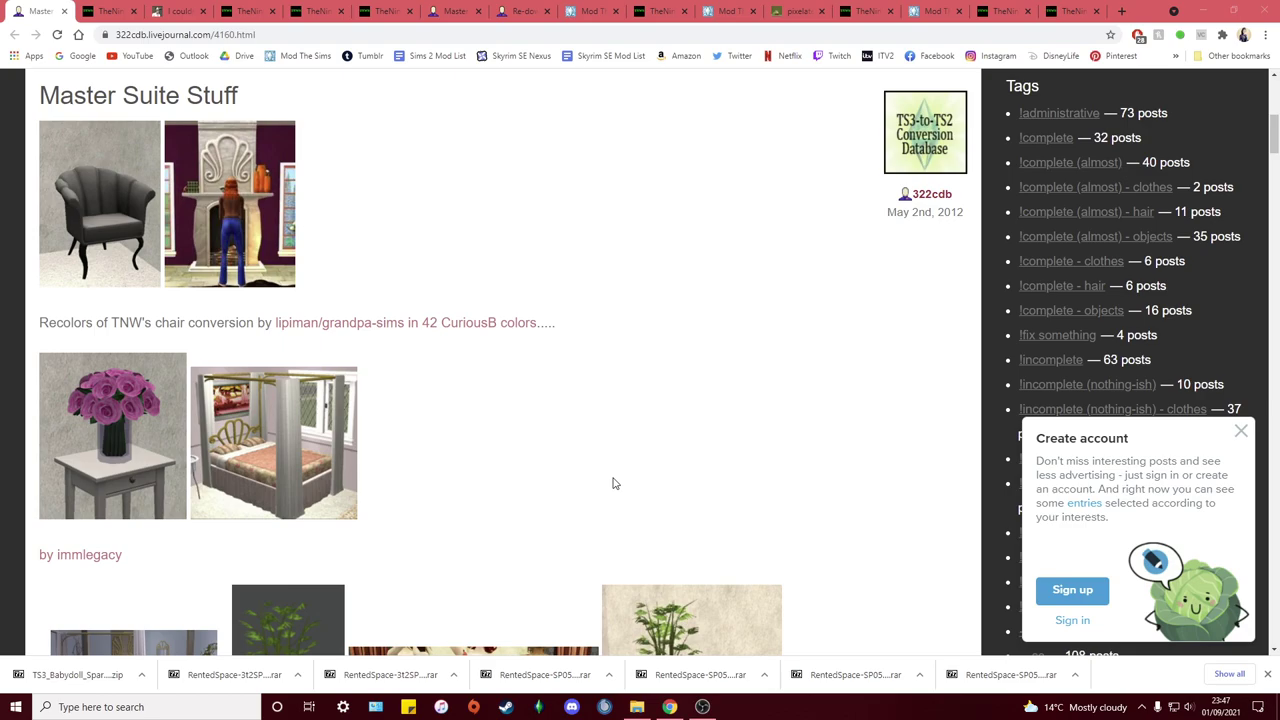
scroll(614, 483, "down", 4)
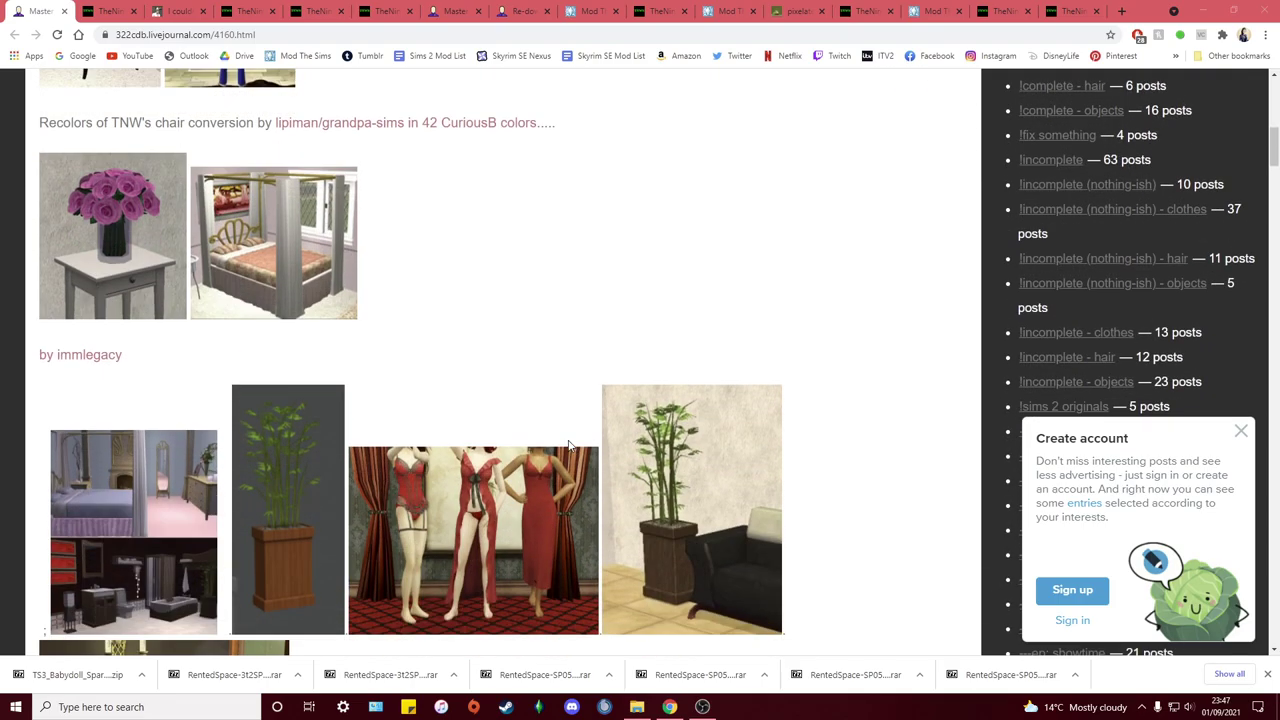
scroll(568, 445, "down", 4)
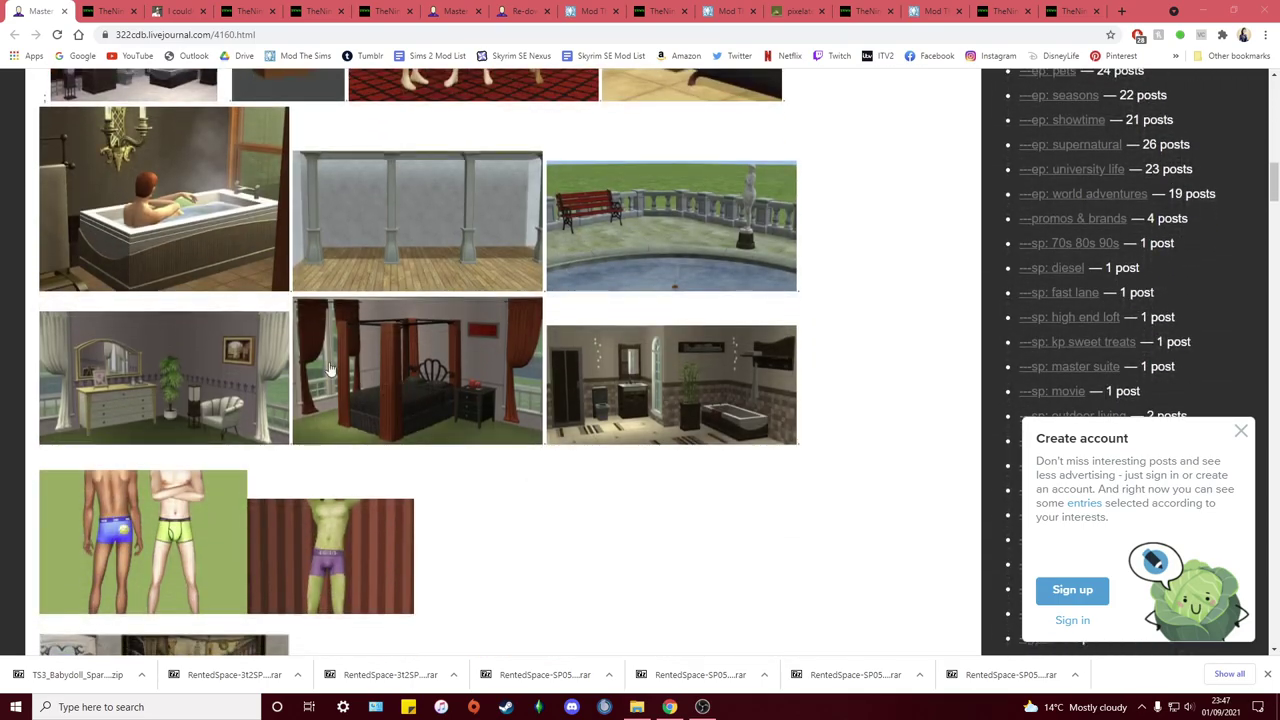
scroll(389, 391, "up", 4)
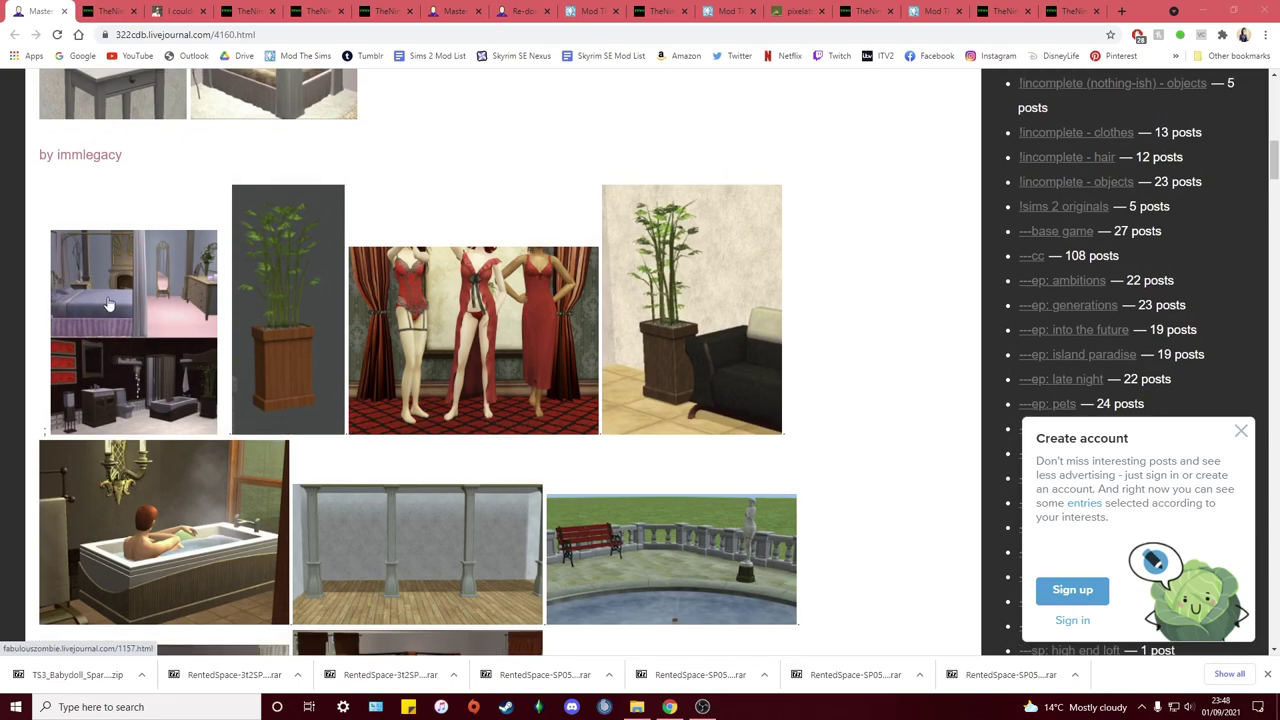
scroll(157, 297, "down", 2)
scroll(157, 297, "down", 2)
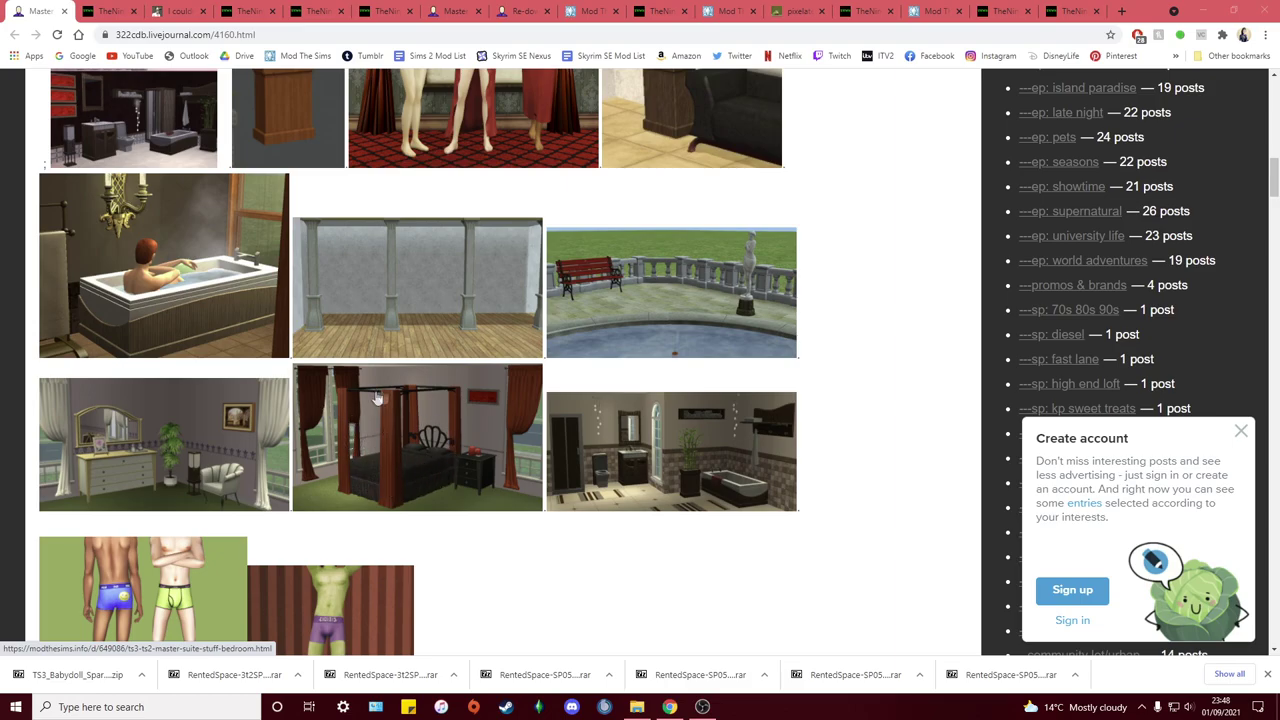
scroll(378, 467, "up", 2)
scroll(378, 467, "up", 2)
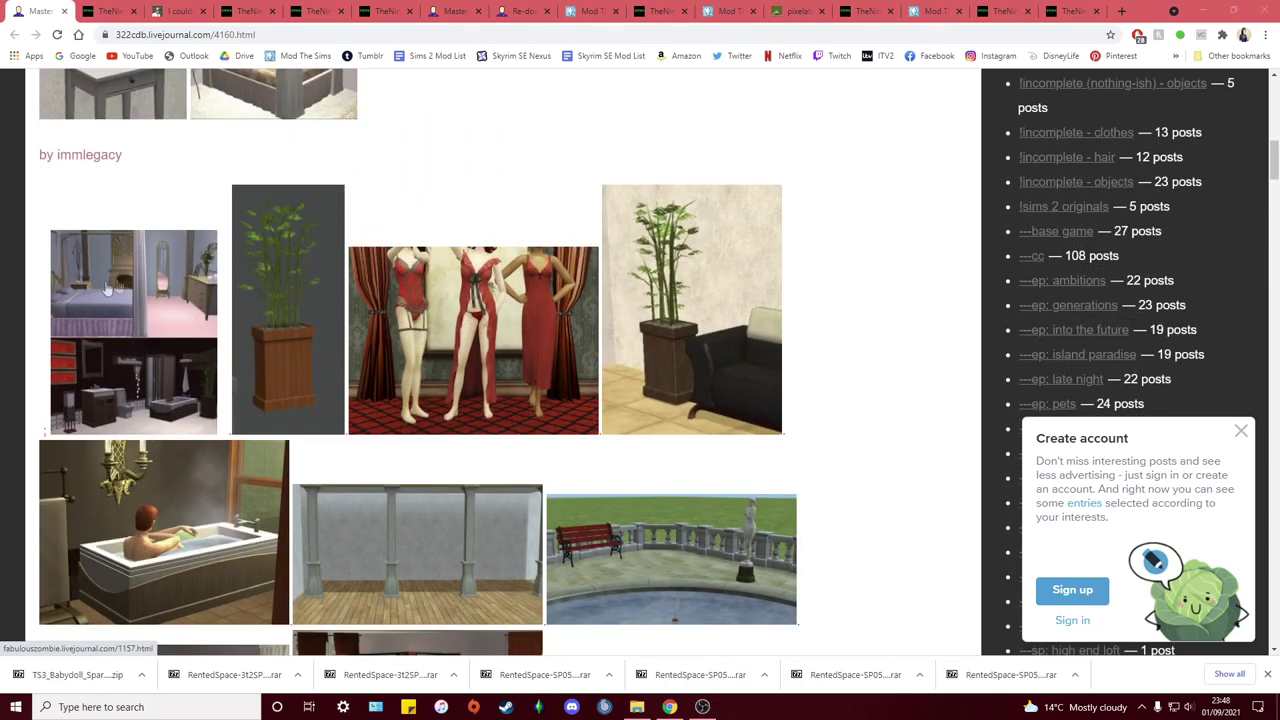
scroll(497, 281, "up", 3)
scroll(497, 282, "up", 1)
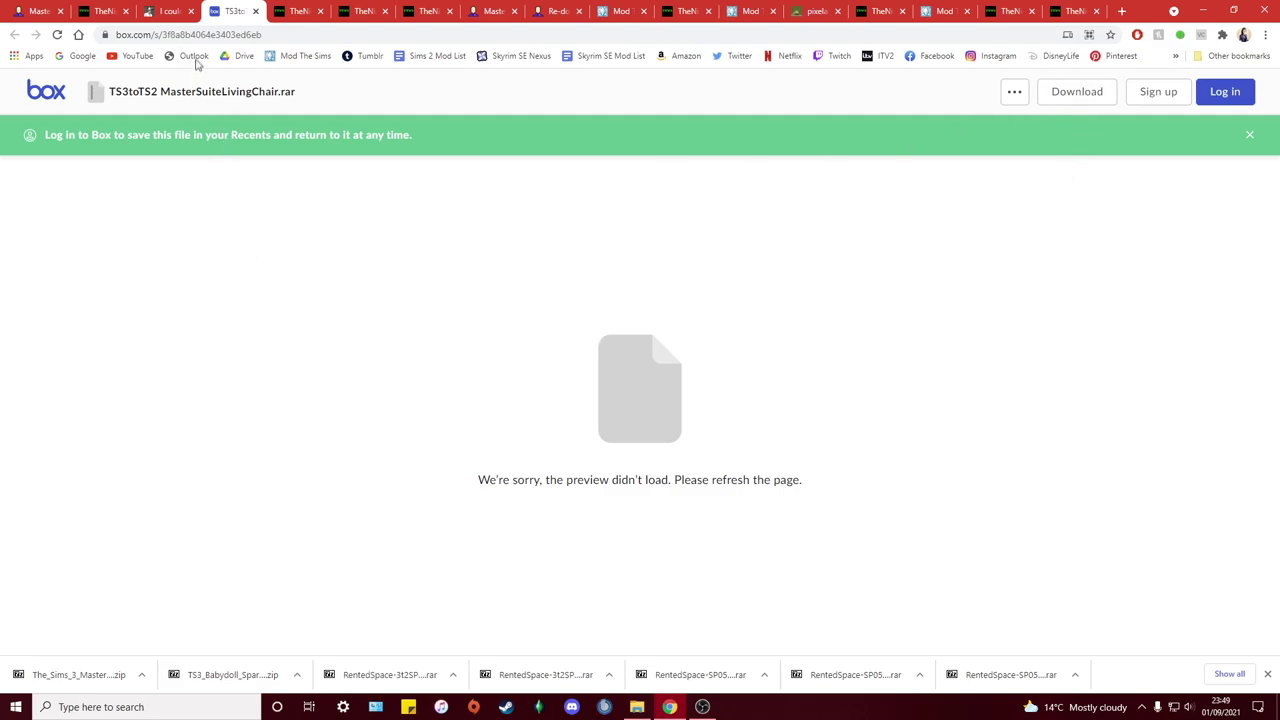
left_click(317, 35)
left_click(345, 35)
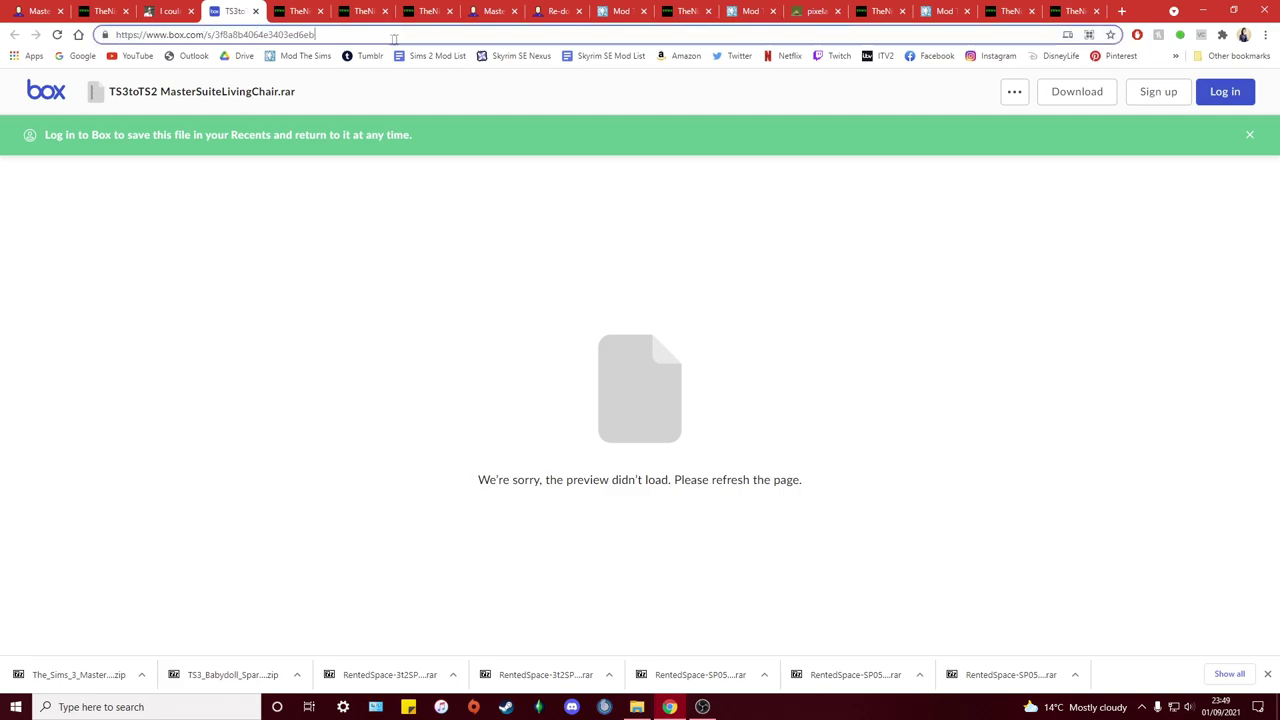
left_click_drag(168, 35, 113, 35)
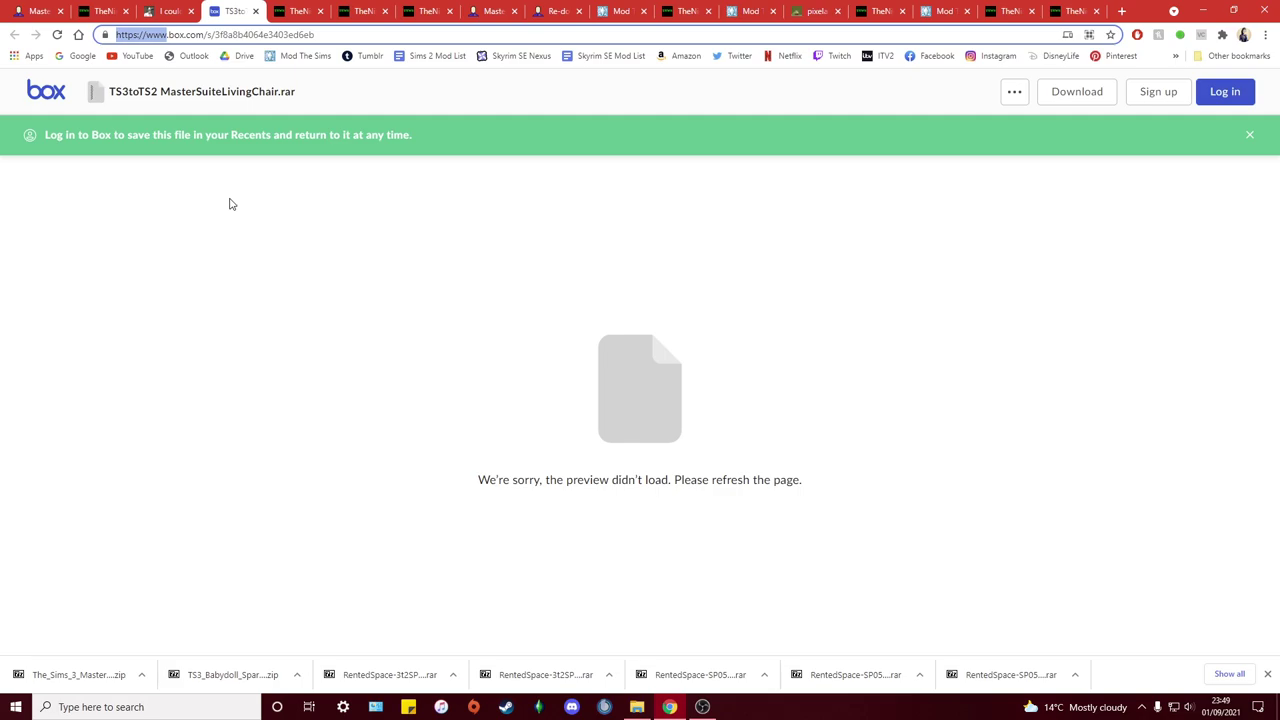
type("app.")
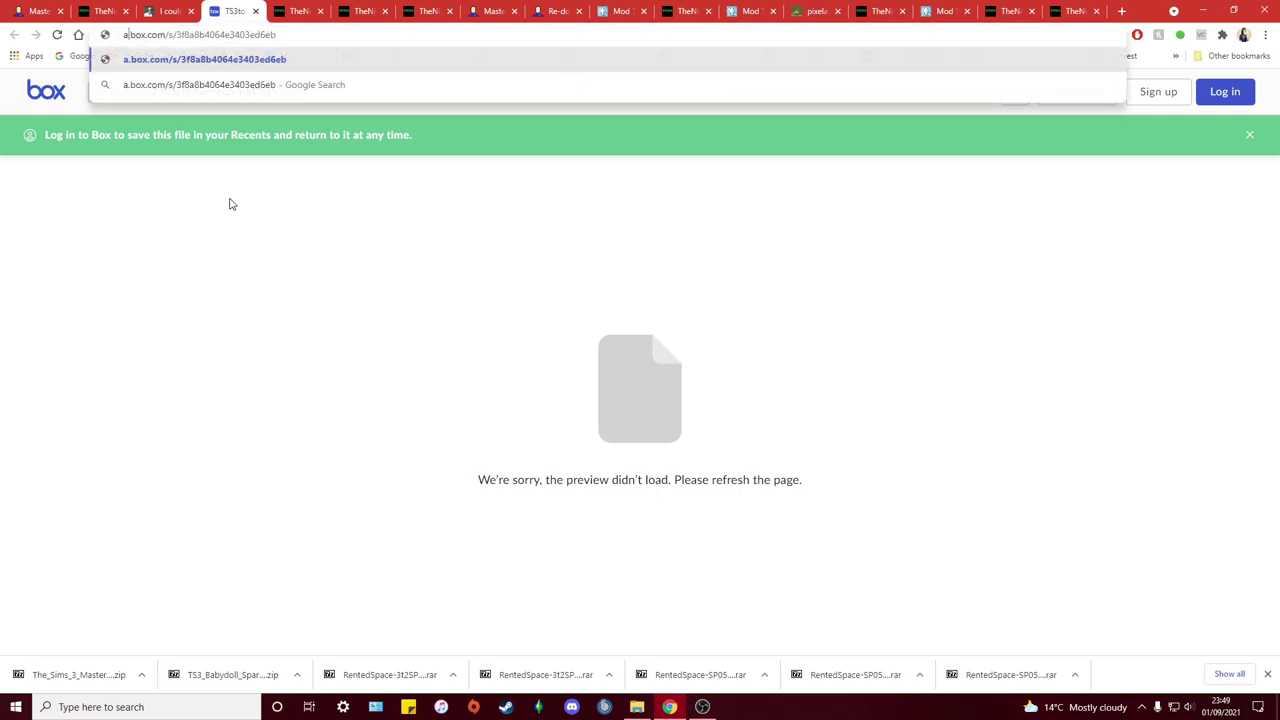
key("Return")
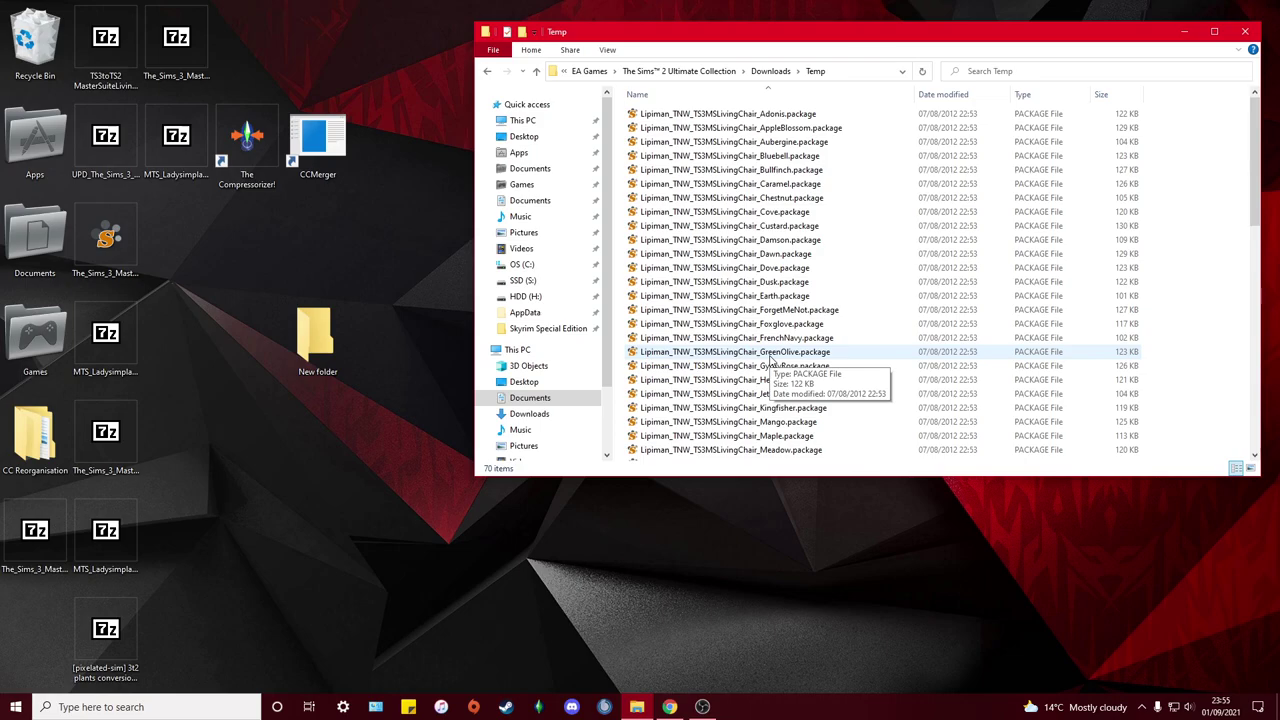
left_click(669, 706)
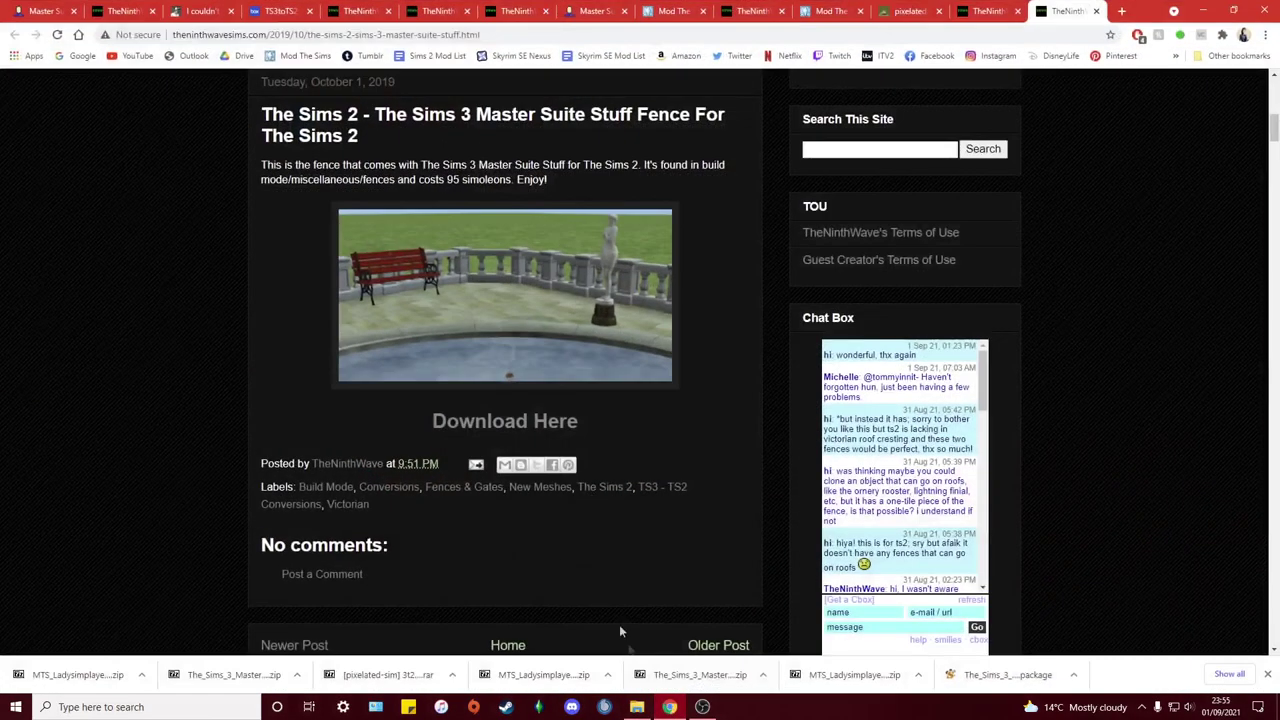
left_click(590, 10)
left_click(672, 10)
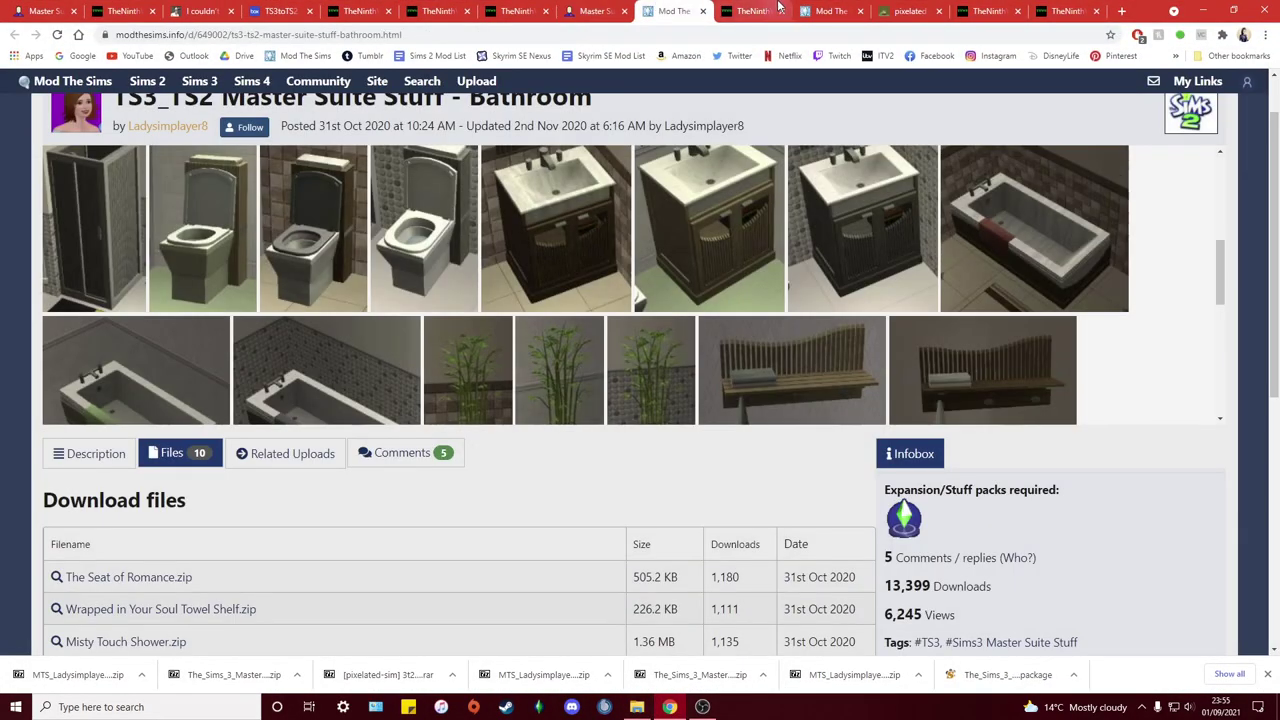
left_click(45, 11)
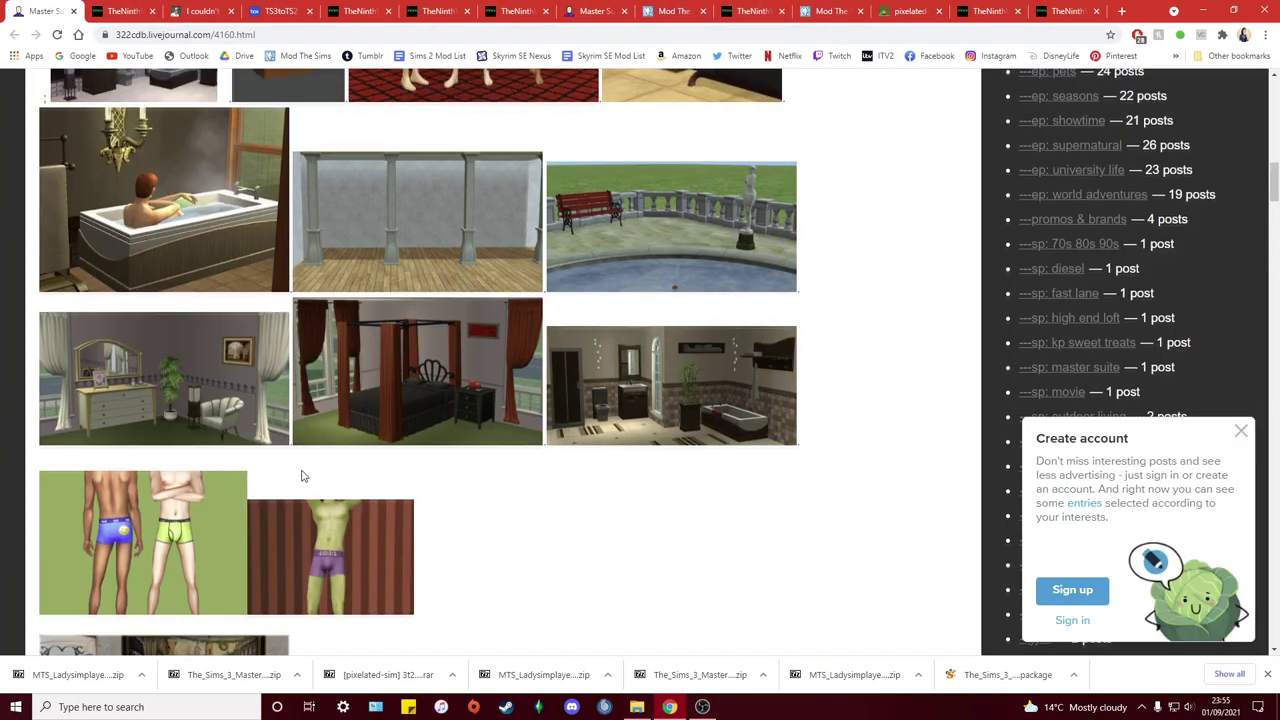
scroll(303, 476, "up", 2)
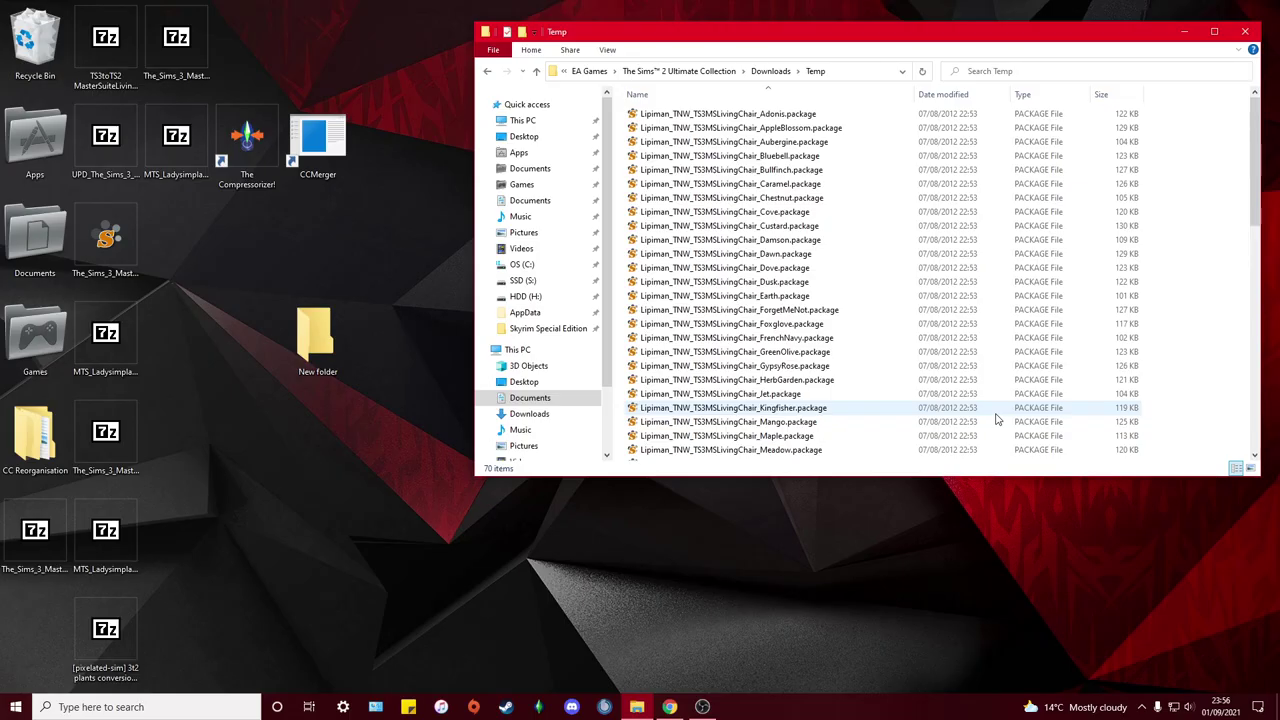
Step: Scroll through the Temp folder's list of chair, bathtub and plant packages
scroll(886, 371, "down", 7)
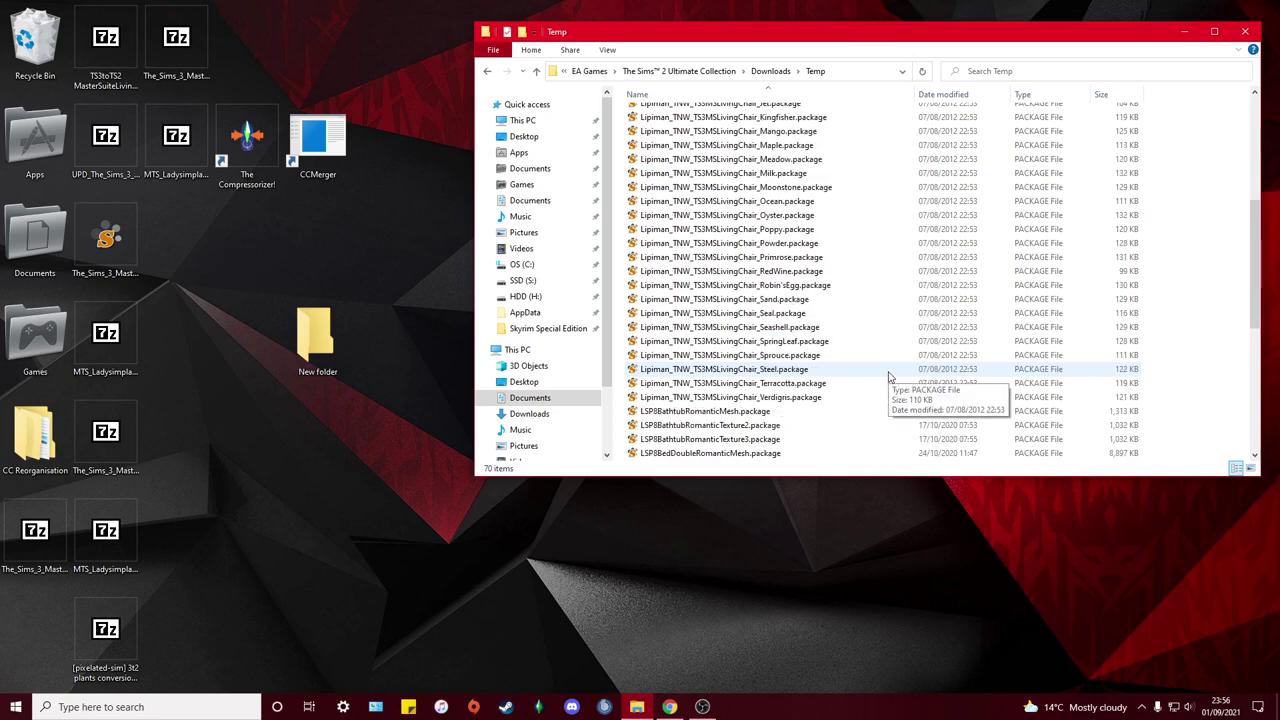
scroll(889, 376, "down", 3)
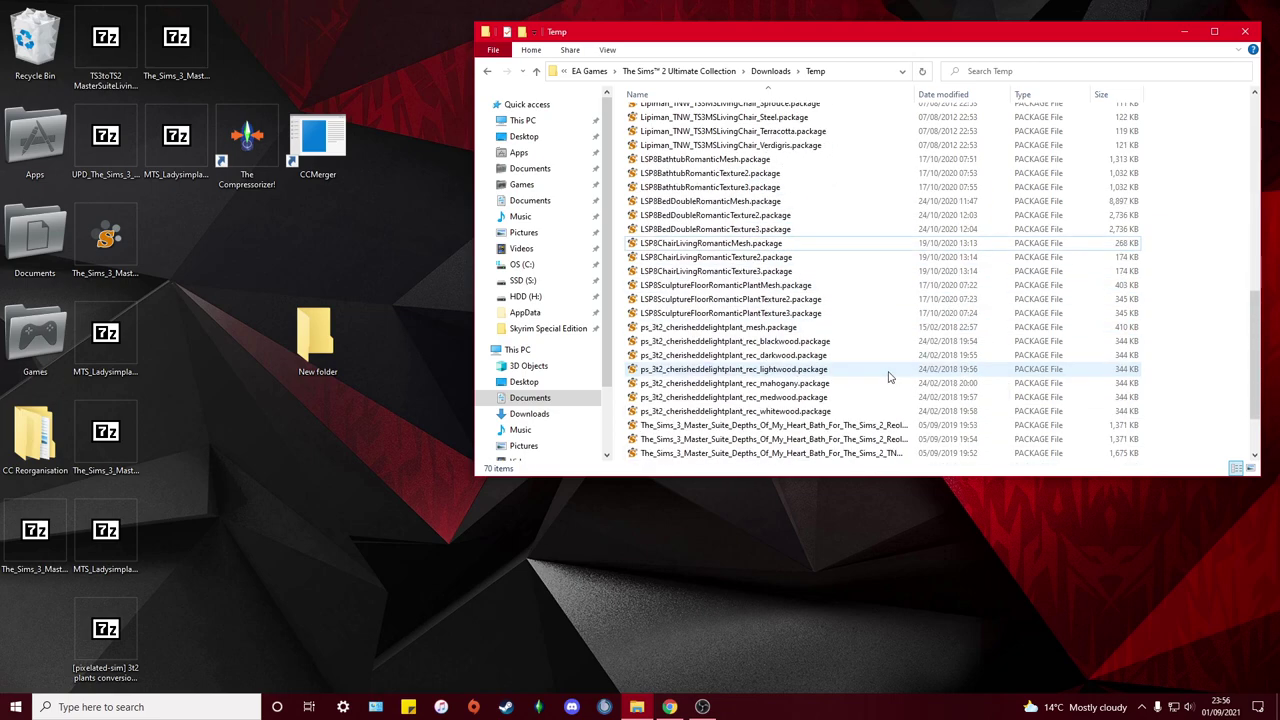
scroll(890, 376, "down", 2)
scroll(890, 370, "up", 10)
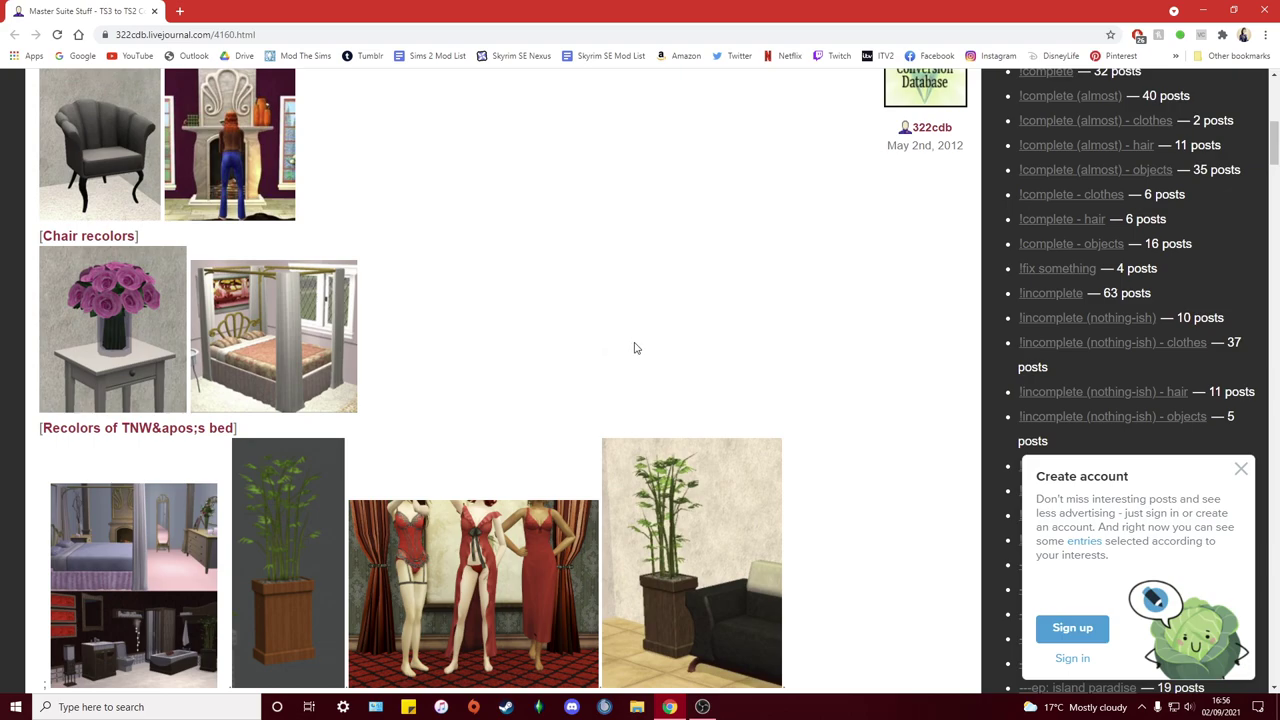
Step: Scroll the post further, then hide Chrome with Win+D to reveal the desktop
scroll(634, 348, "down", 2)
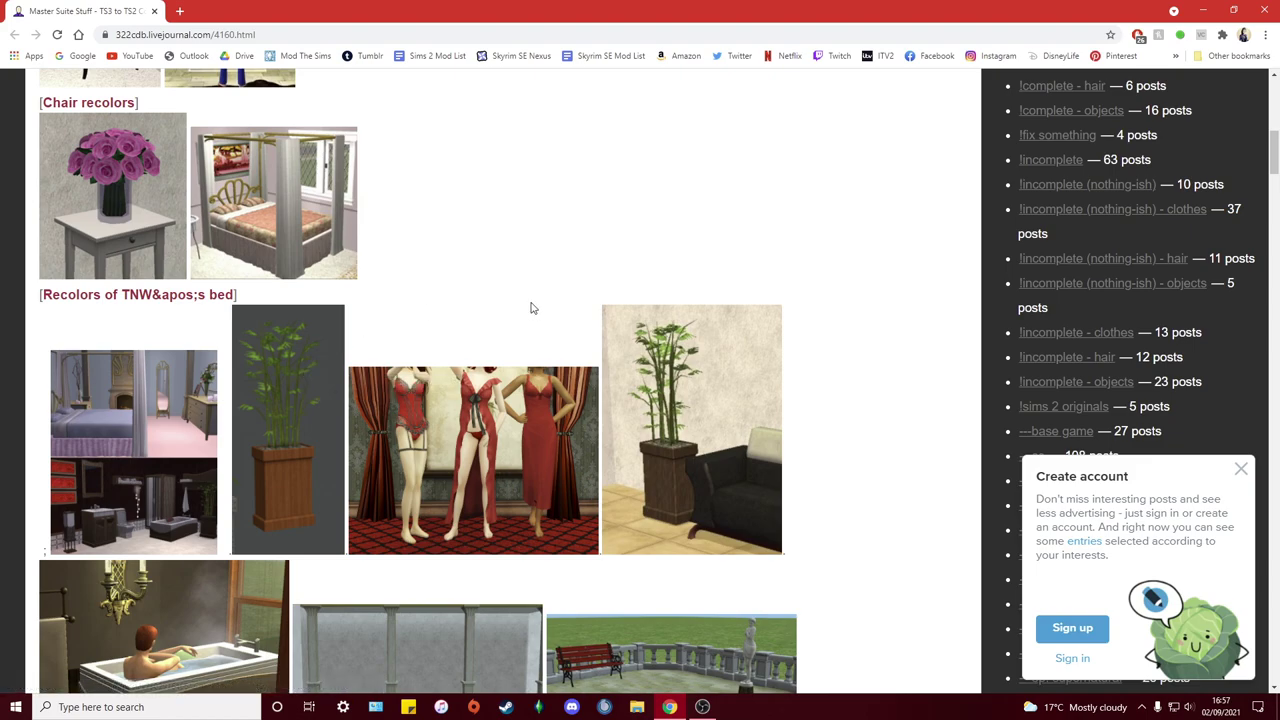
key("super+d")
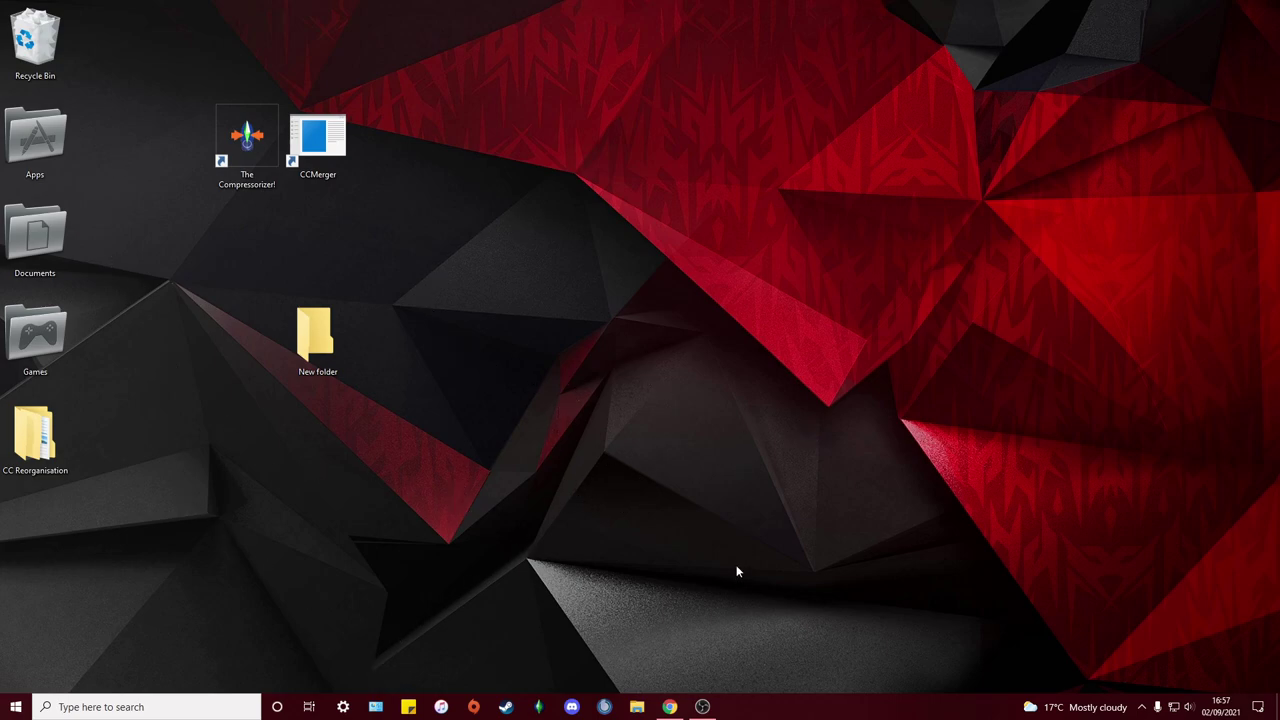
Step: Restore the Master Suite Stuff post from the taskbar and scroll through its chair recolors
left_click(672, 711)
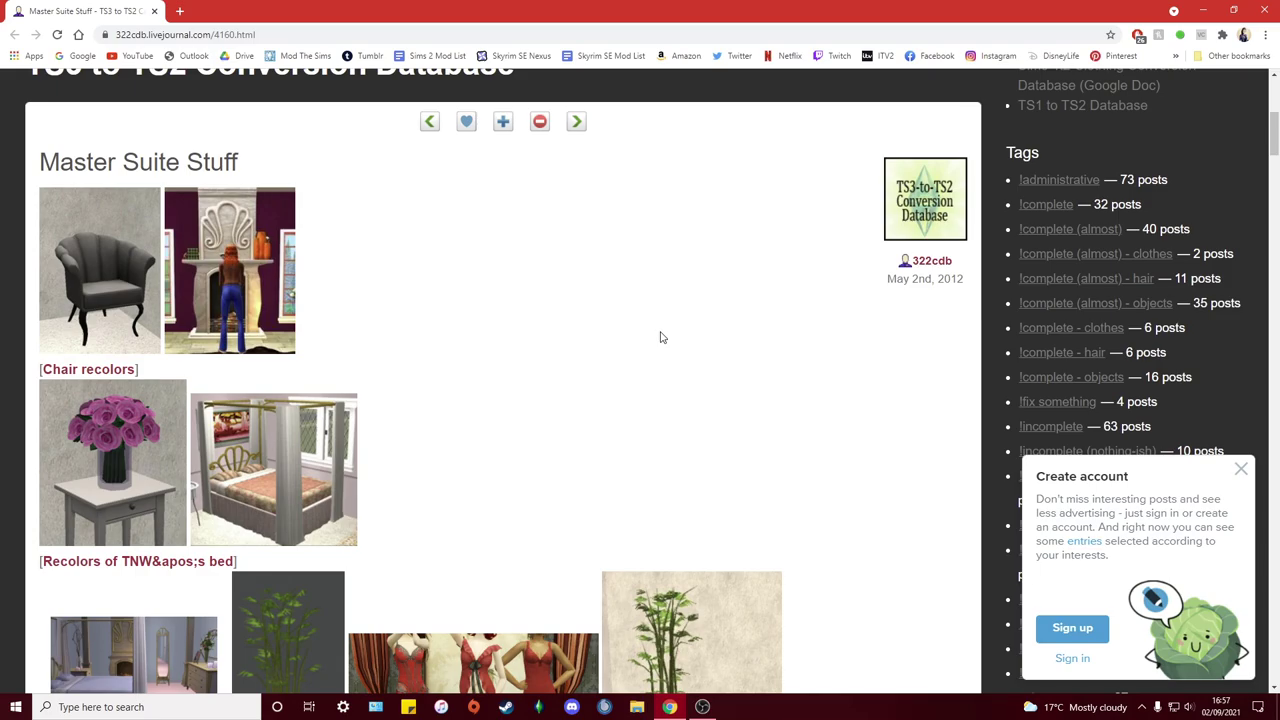
scroll(660, 337, "down", 5)
scroll(843, 340, "up", 3)
scroll(843, 340, "up", 3)
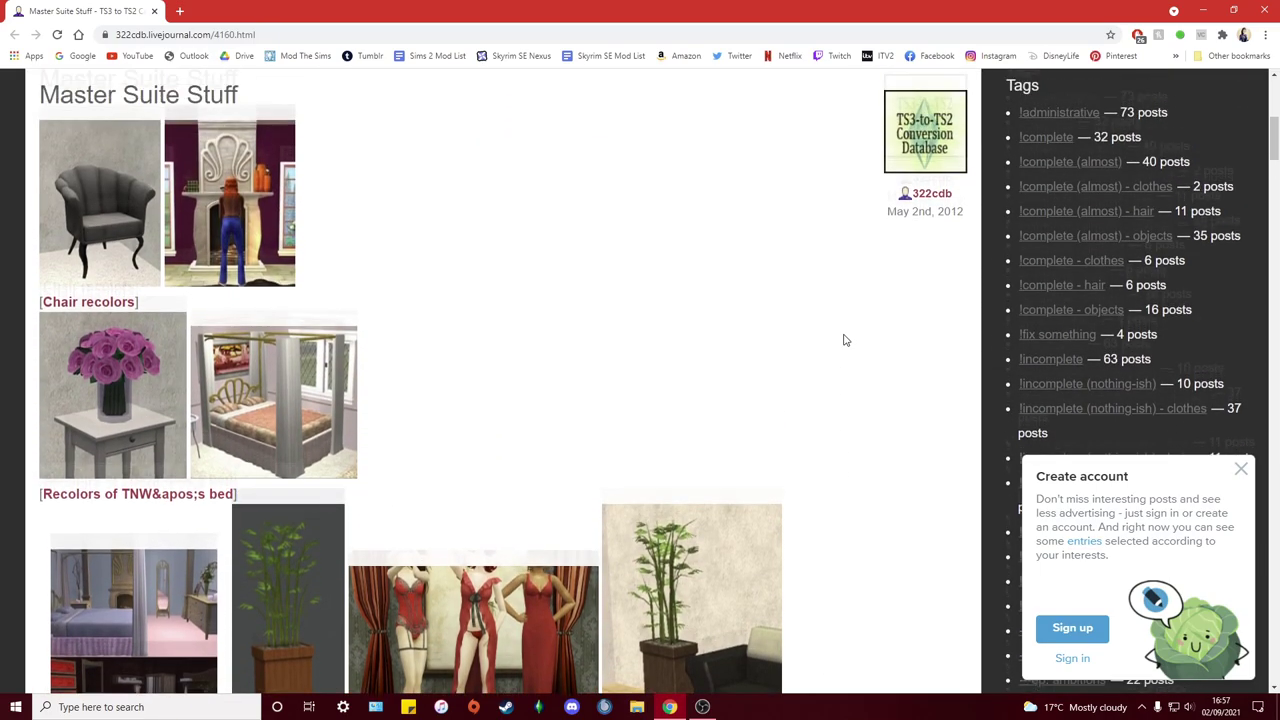
scroll(616, 377, "down", 1)
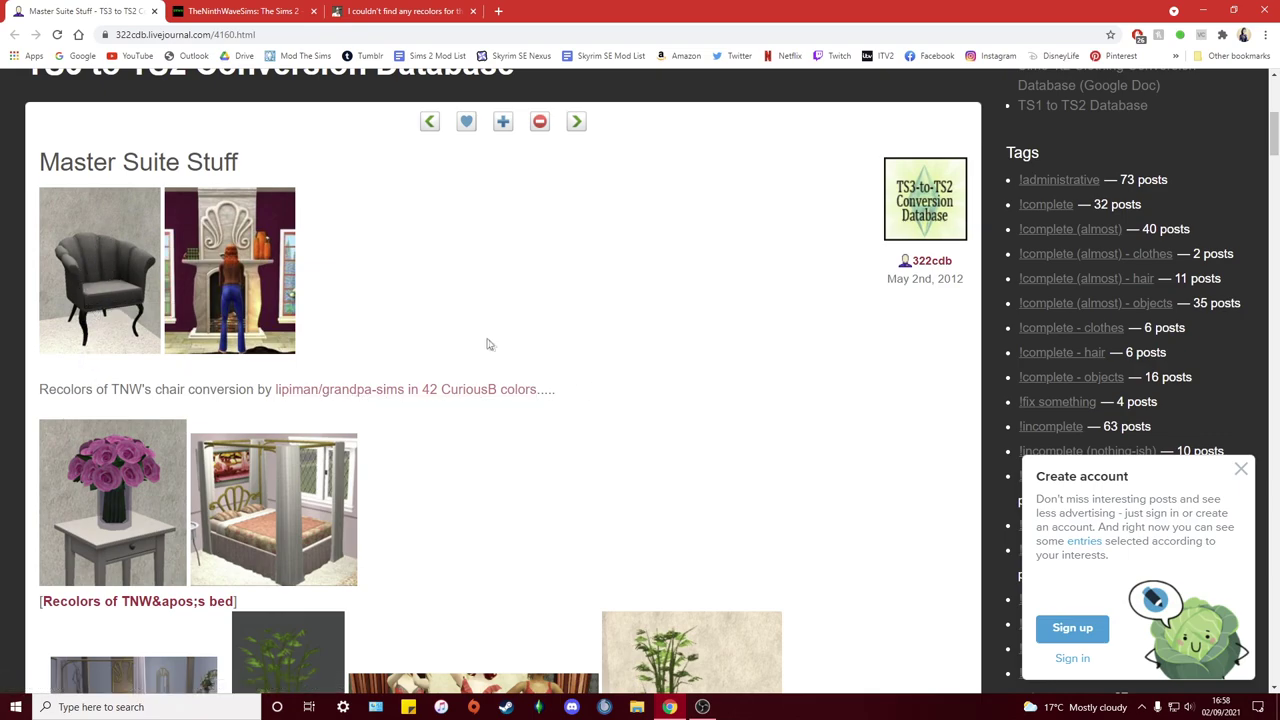
Step: View the TheNinthWaveSims living chair post, then the grandpa-sims 42 CuriousB recolor post
left_click(245, 11)
scroll(190, 422, "down", 1)
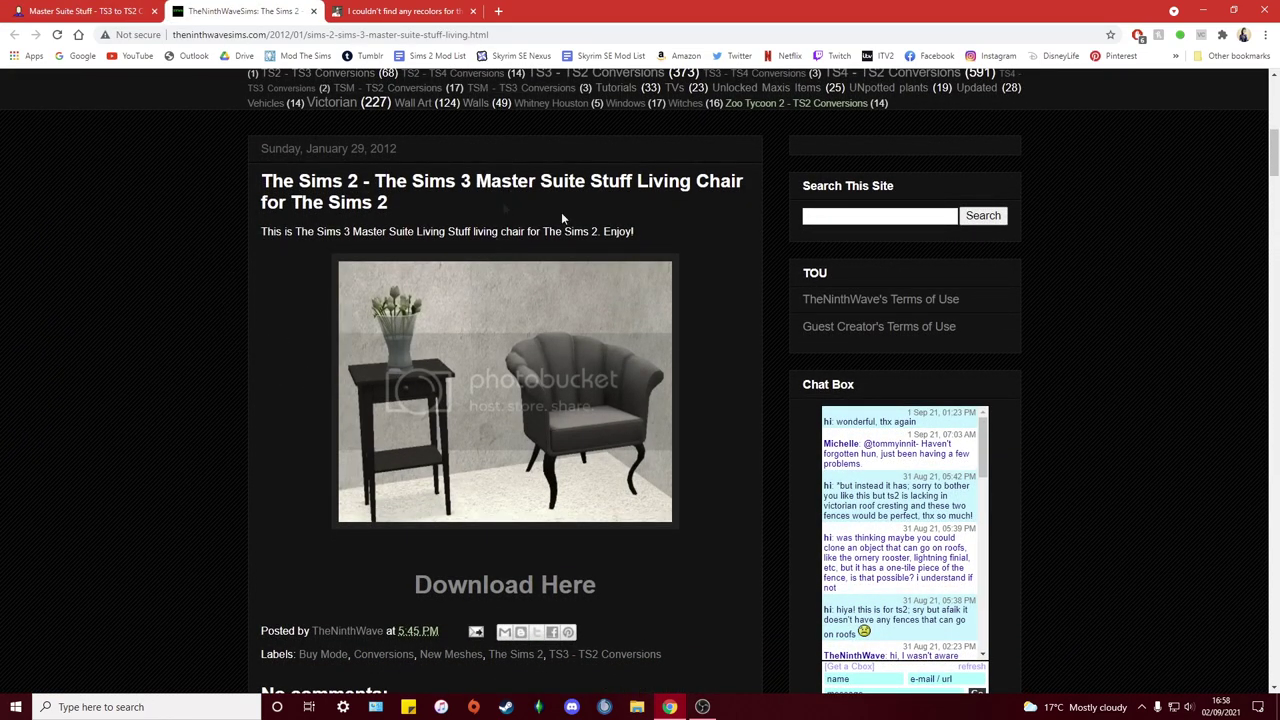
key("ctrl+Tab")
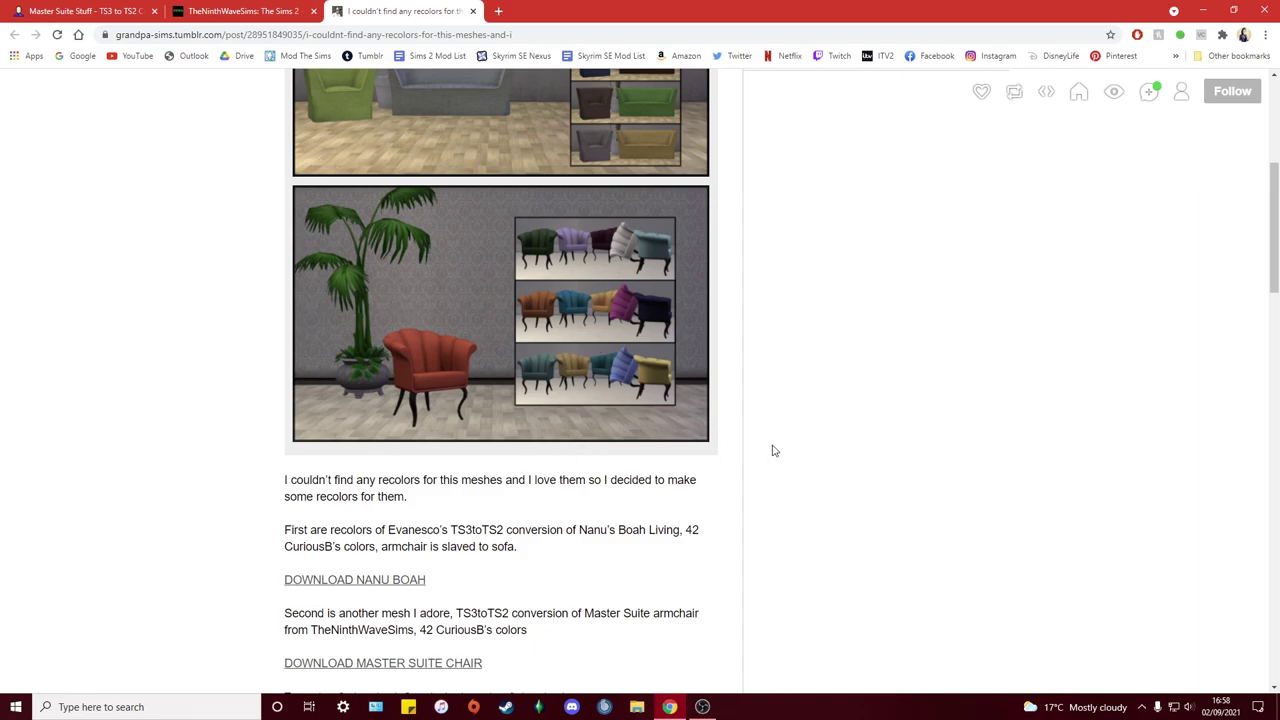
scroll(757, 443, "down", 1)
scroll(757, 443, "up", 1)
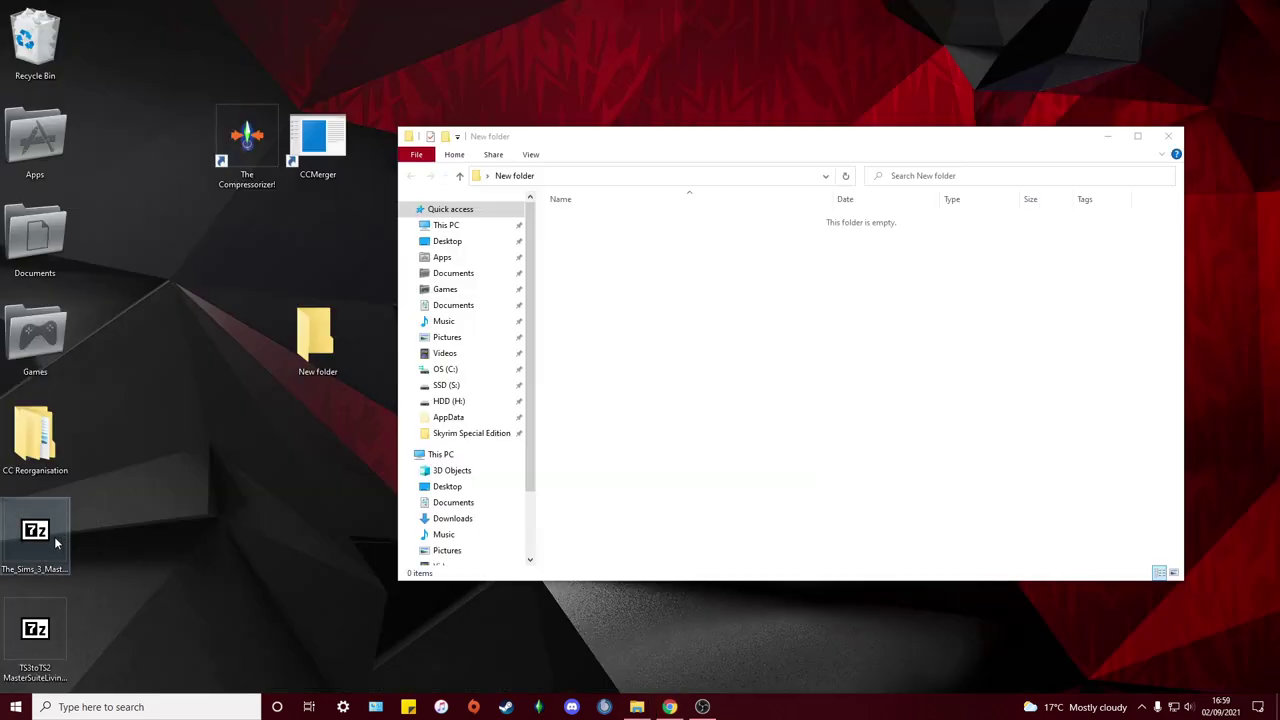
Step: Extract the living chair mesh package from its zip archive into New folder
double_click(60, 540)
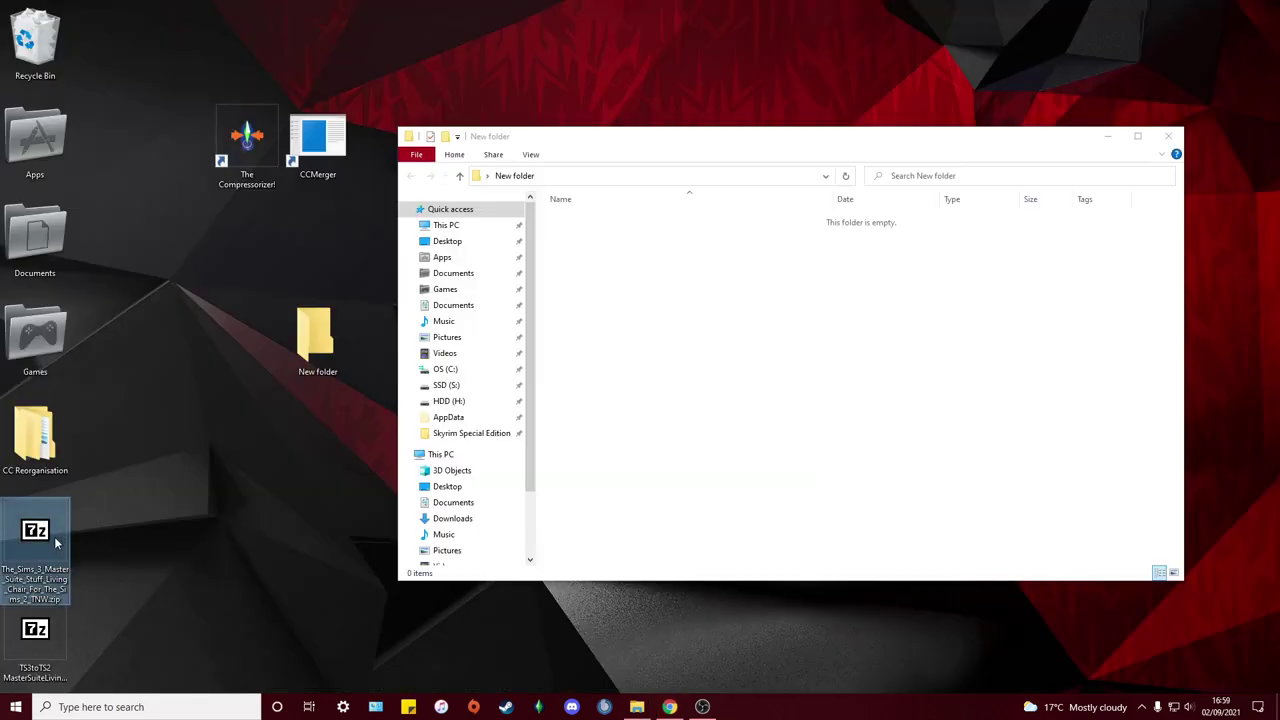
left_click_drag(903, 266, 822, 449)
left_click(1043, 614)
left_click(1220, 154)
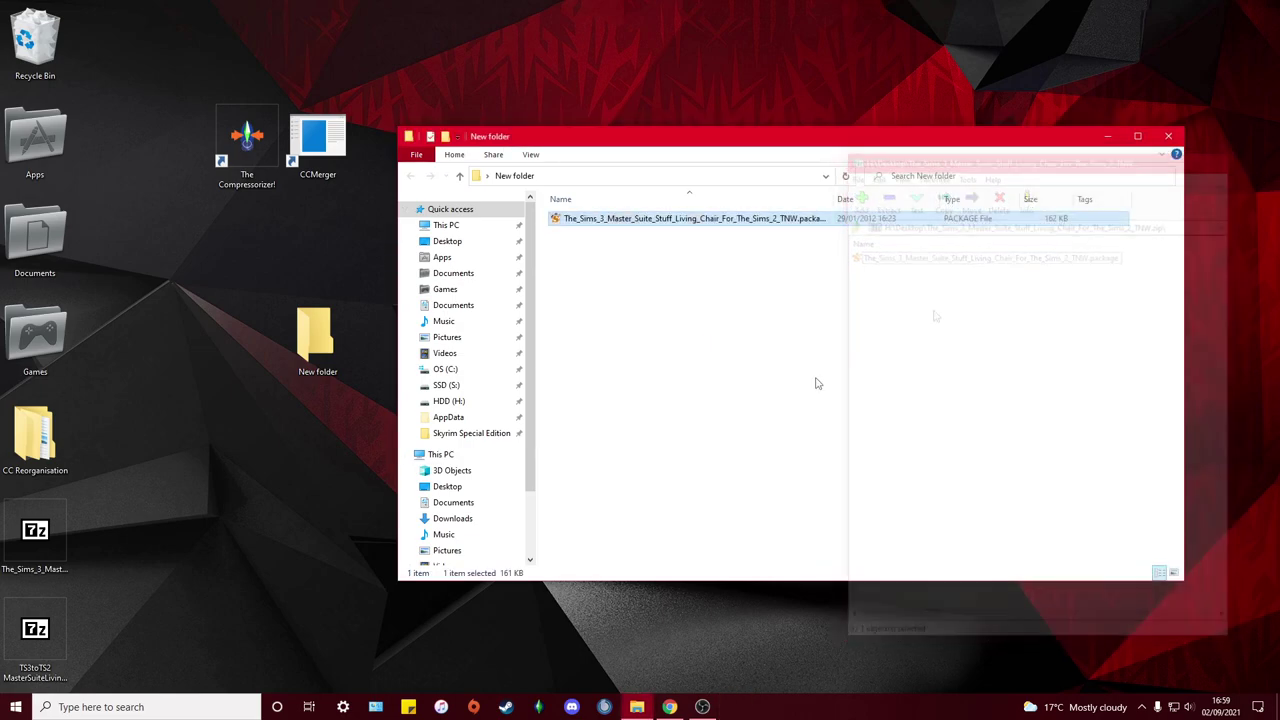
Step: Extract all 42 Lipiman recolor packages from the MasterSuiteLivingChair archive into New folder
double_click(40, 650)
scroll(932, 588, "down", 6)
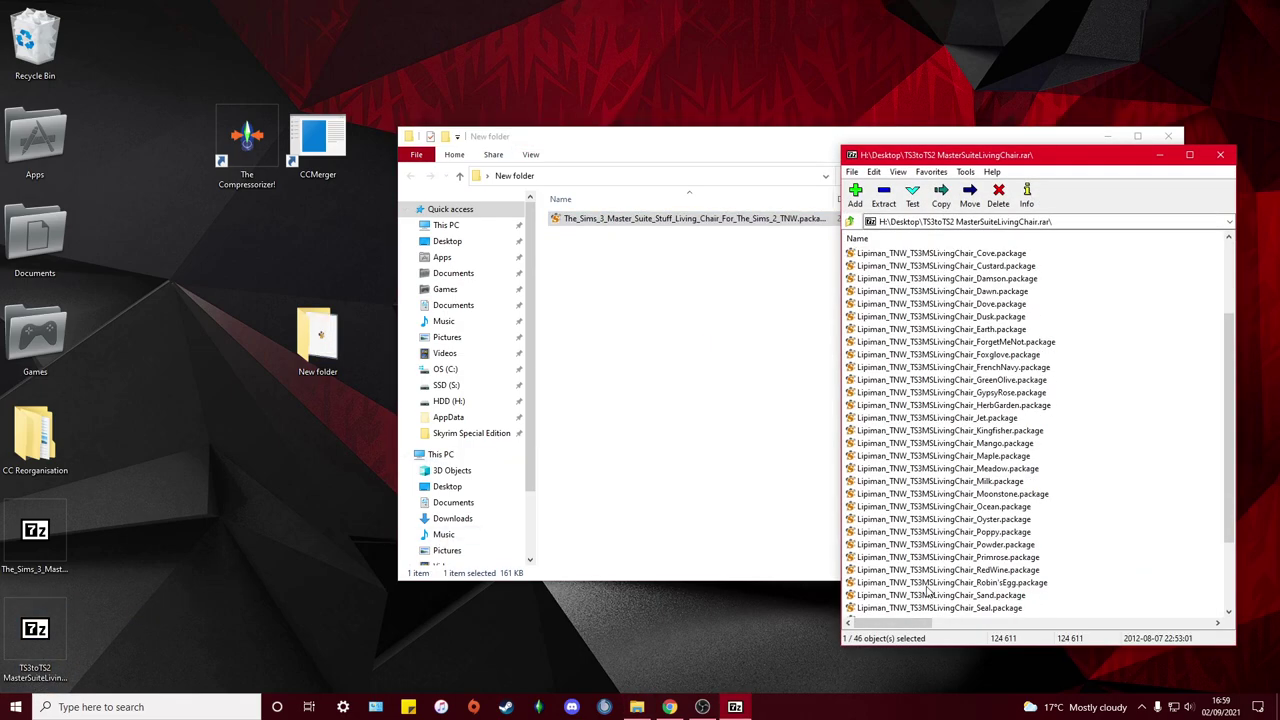
left_click(932, 588, "shift")
scroll(932, 500, "up", 6)
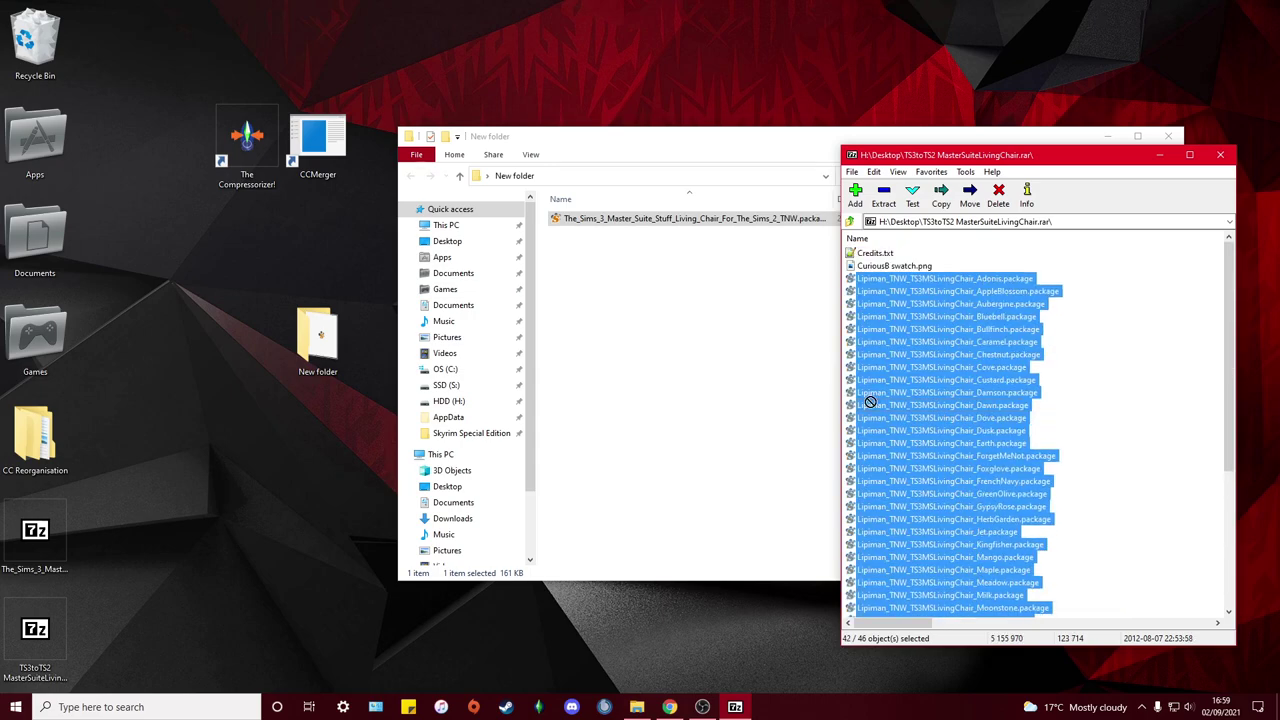
left_click_drag(908, 406, 700, 340)
left_click(1220, 154)
scroll(857, 498, "up", 10)
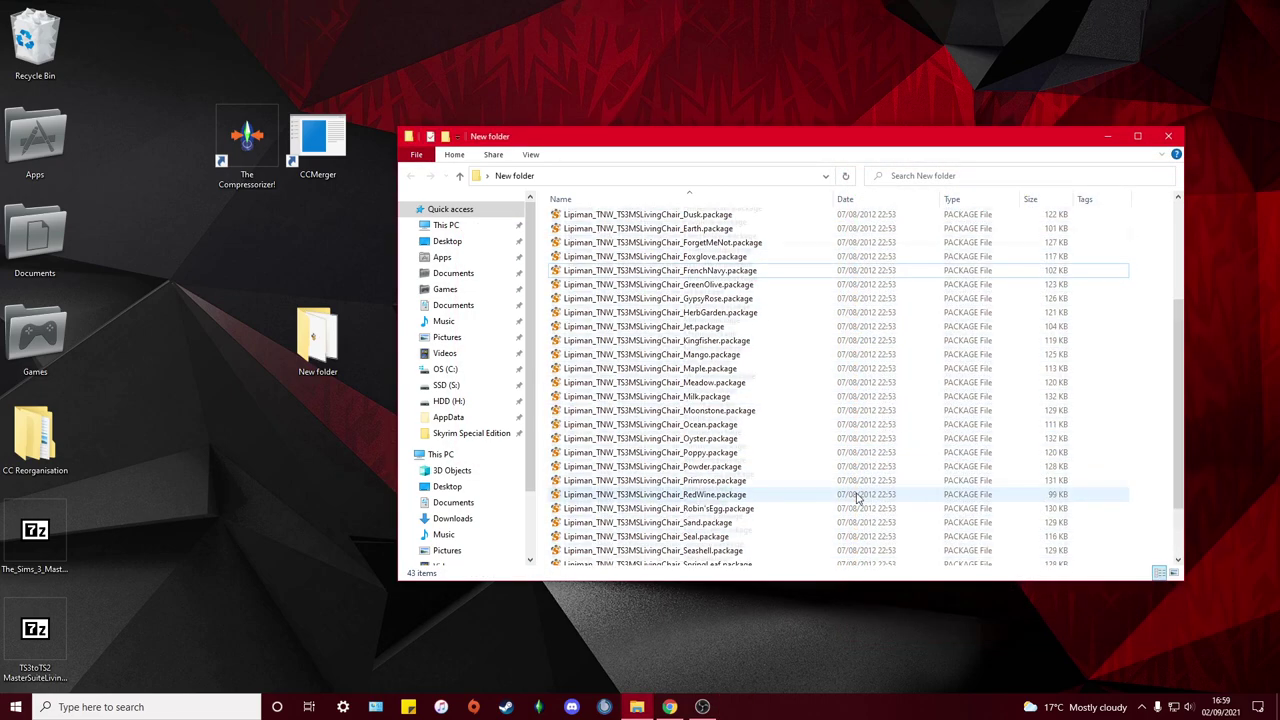
double_click(247, 145)
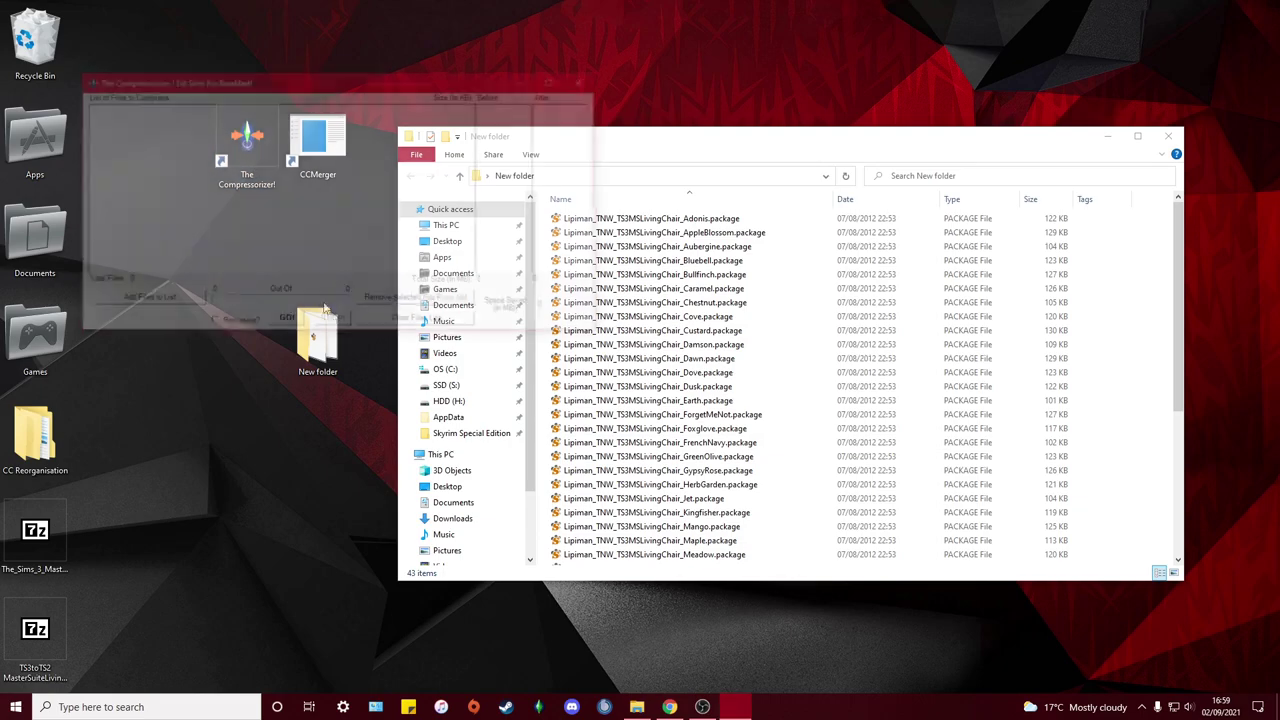
Step: Load the New folder chair packages into The Compressorizer for compression
left_click(143, 301)
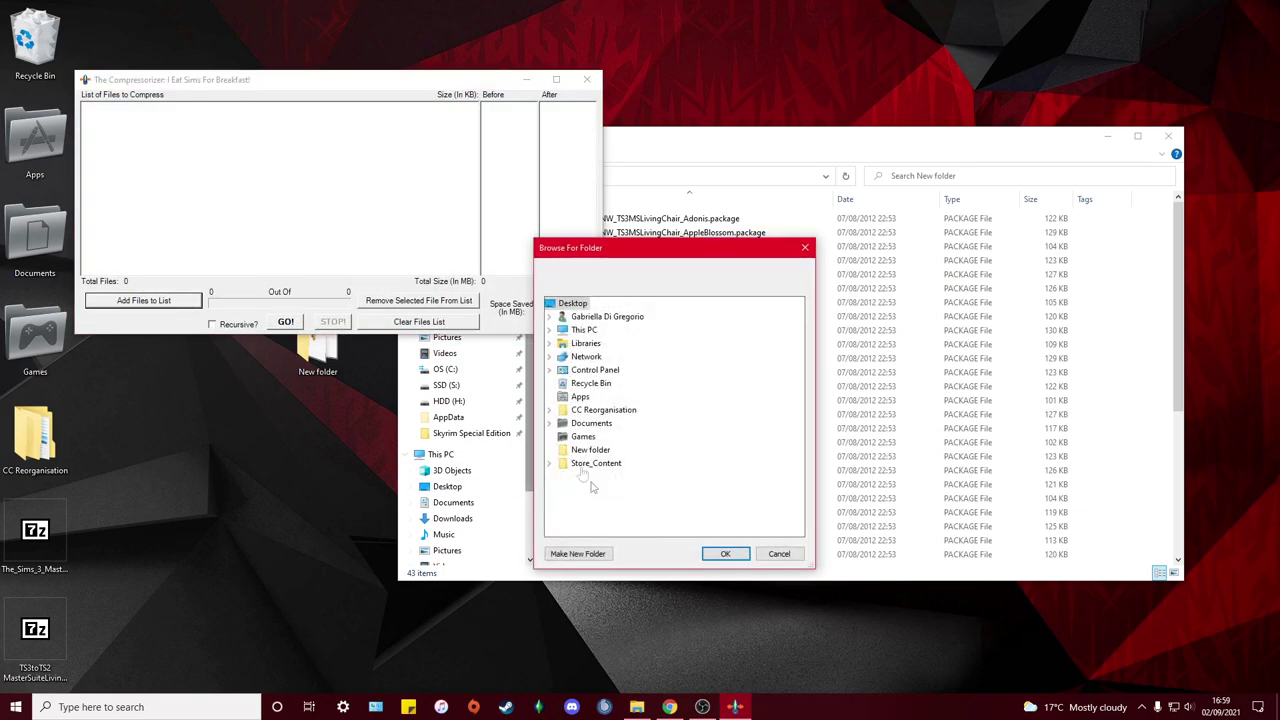
left_click(590, 450)
left_click(725, 553)
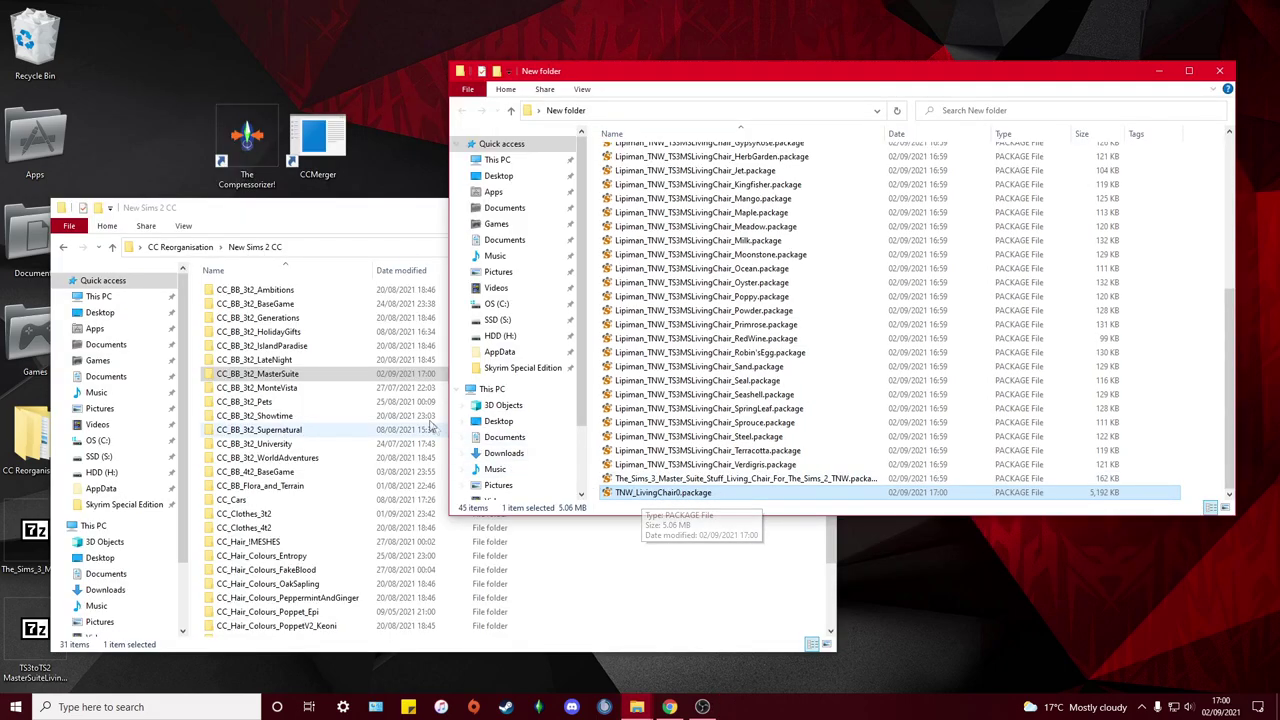
left_click(298, 376)
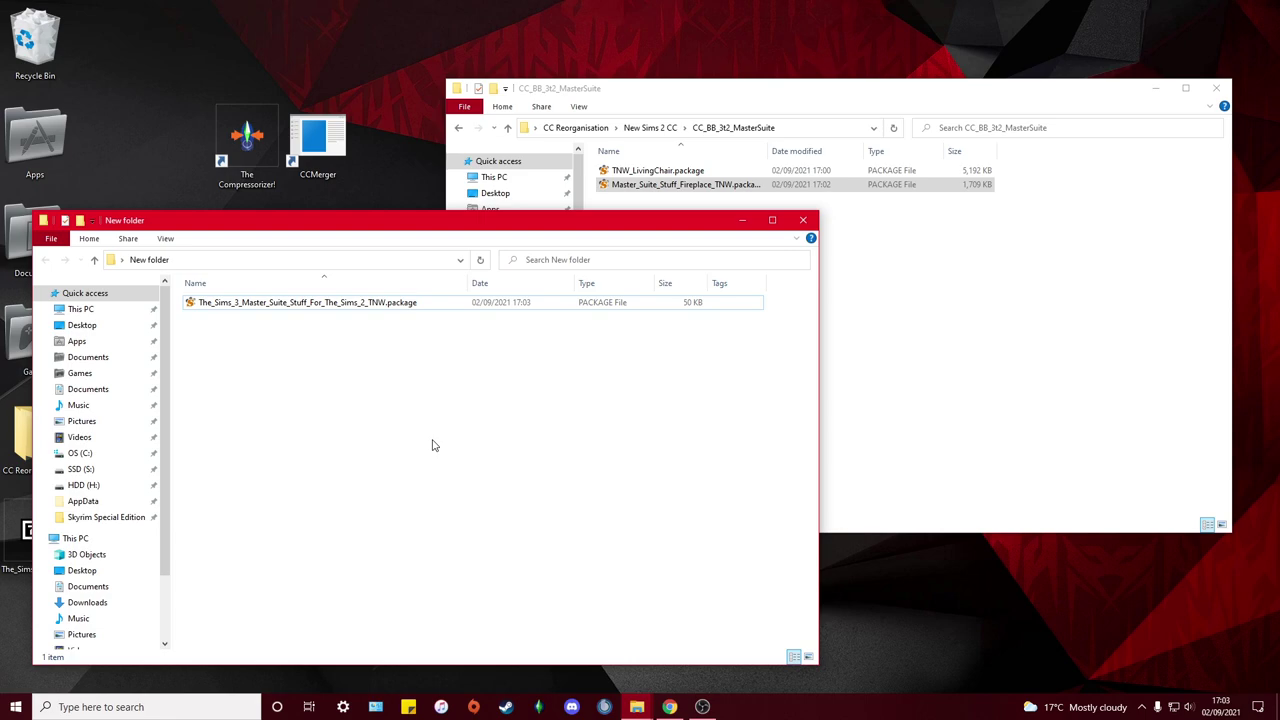
Step: Select the remaining Master Suite Stuff package left in New folder
left_click(336, 311)
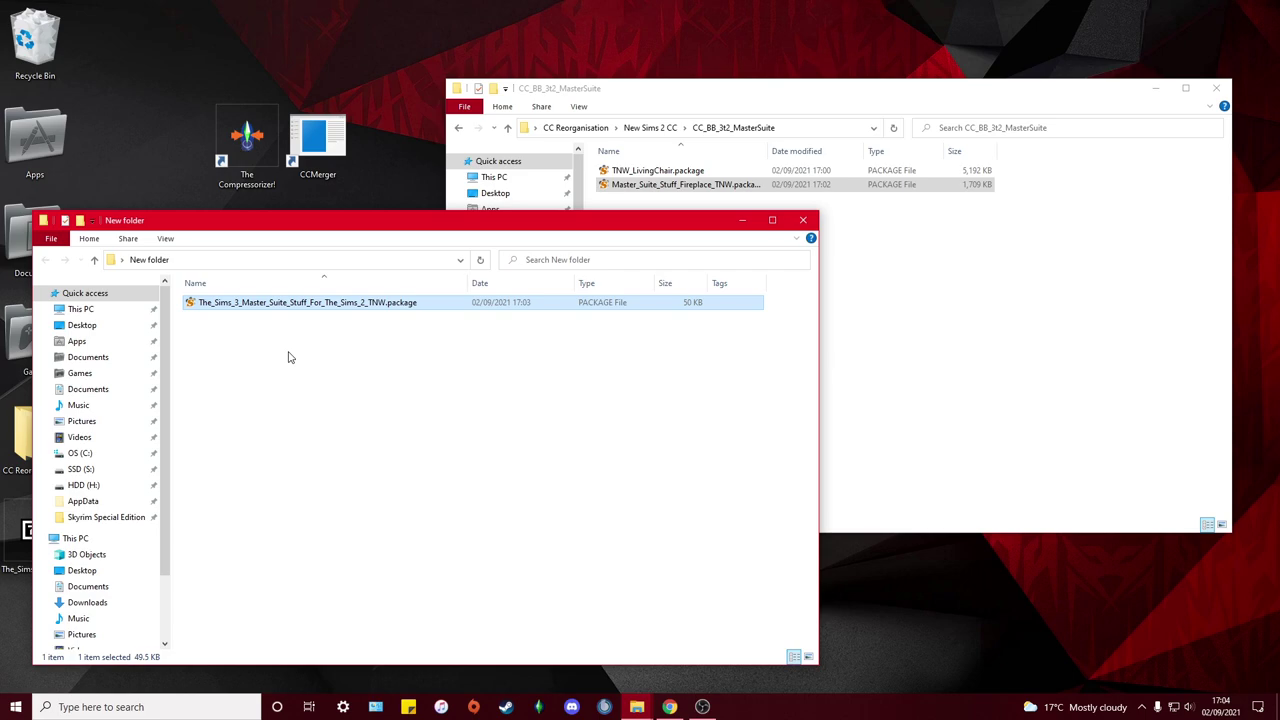
Step: Browse from New Sims 2 CC into the hair meshes folder and back up
left_click(648, 128)
left_click(675, 423)
double_click(675, 423)
scroll(1022, 397, "down", 10)
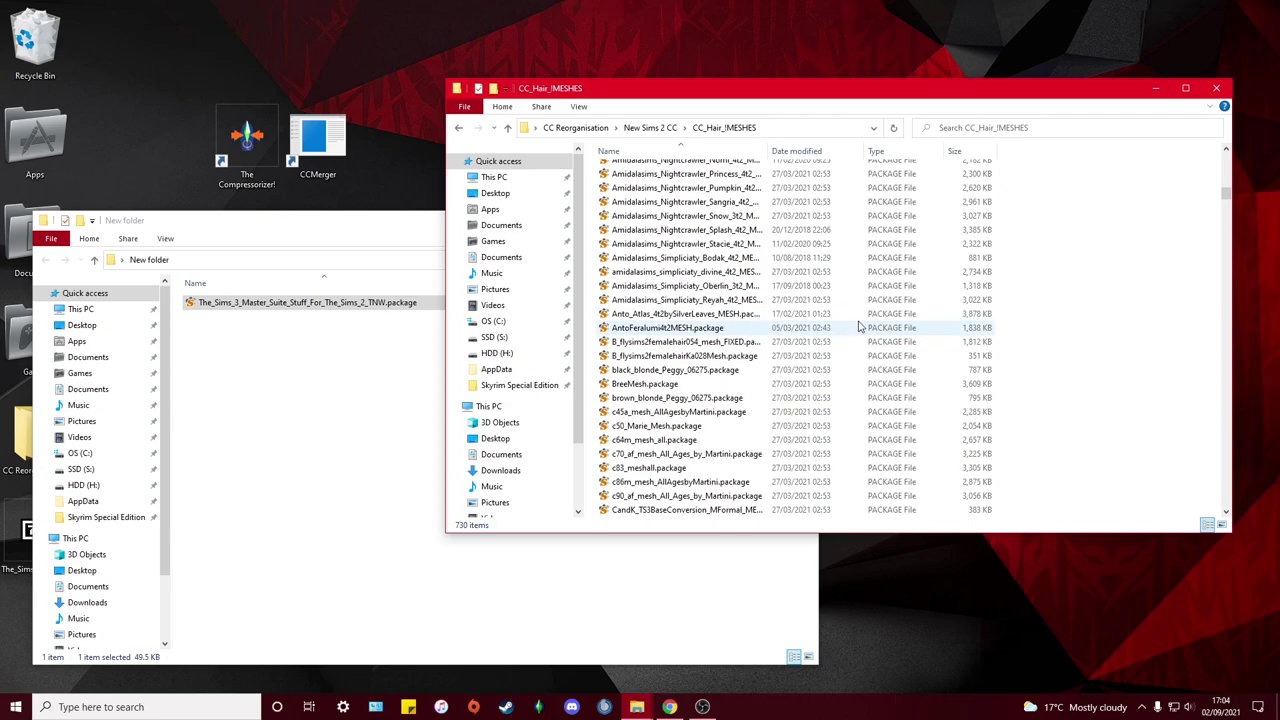
key("alt+Up")
Step: Select the Master Suite Stuff package in New folder and start renaming it to MasterSuite_Bouquet_TNW.package
left_click(294, 290)
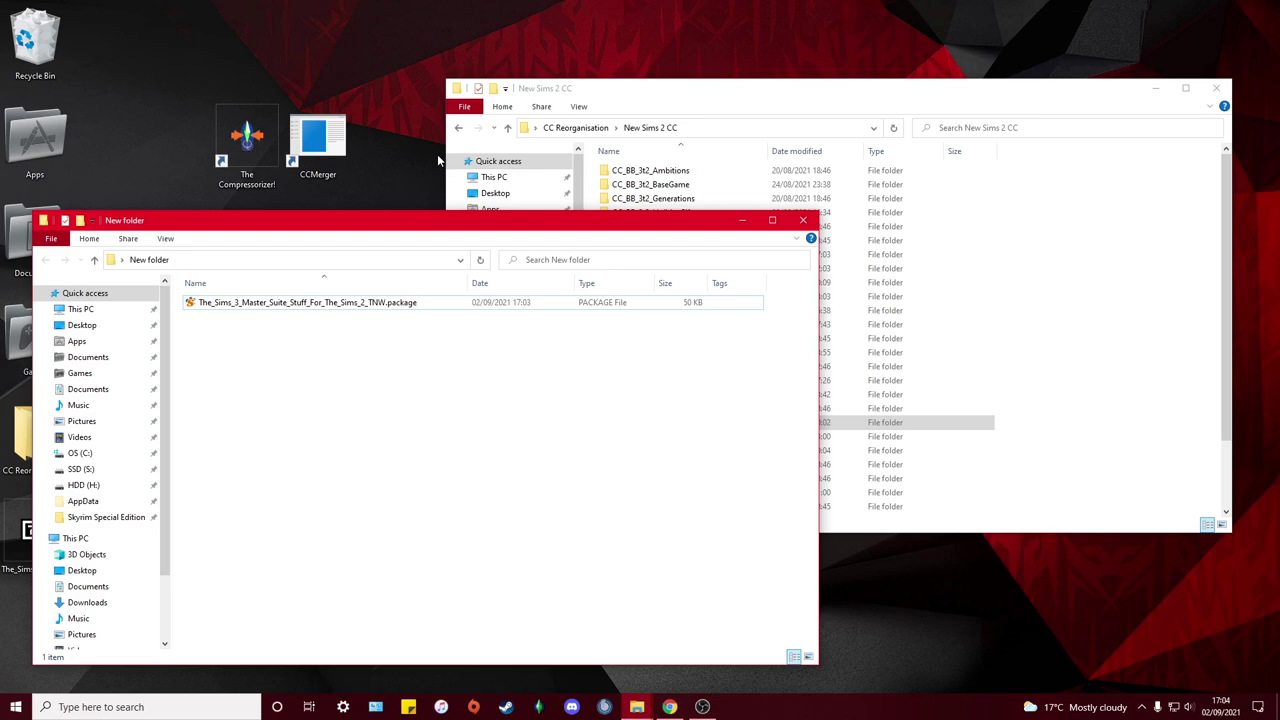
left_click(329, 306)
key("F2")
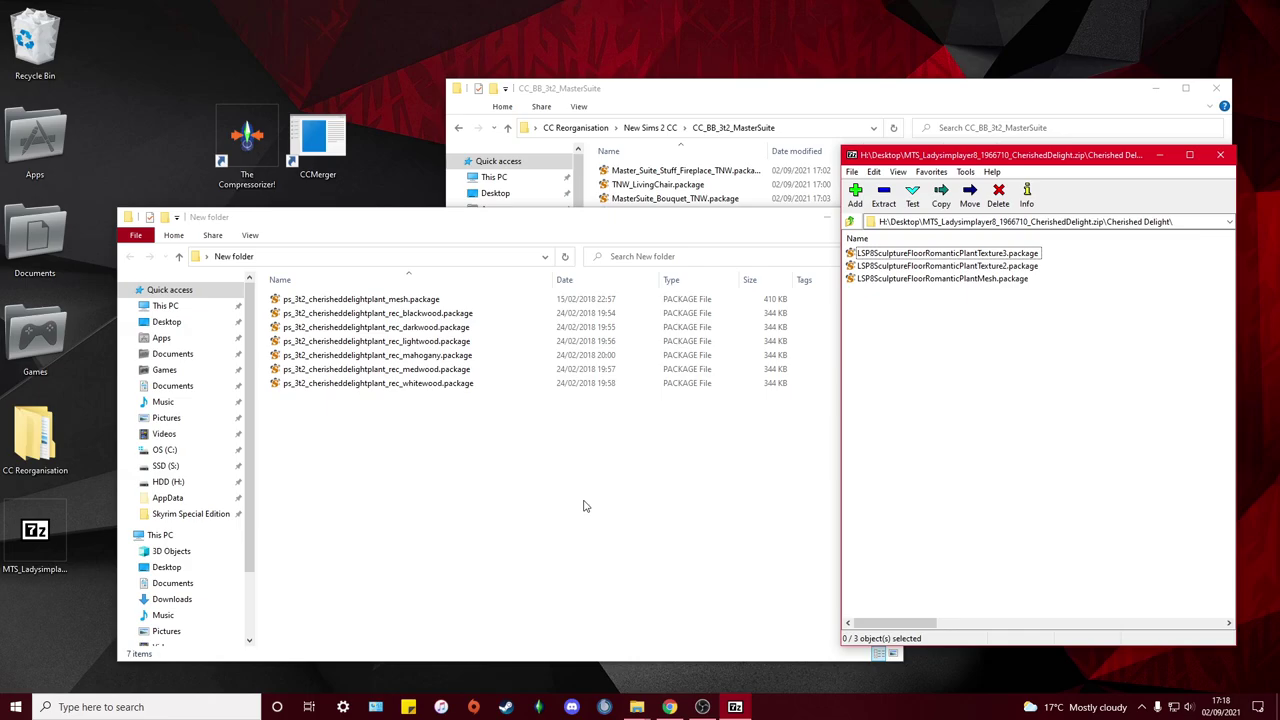
left_click(669, 707)
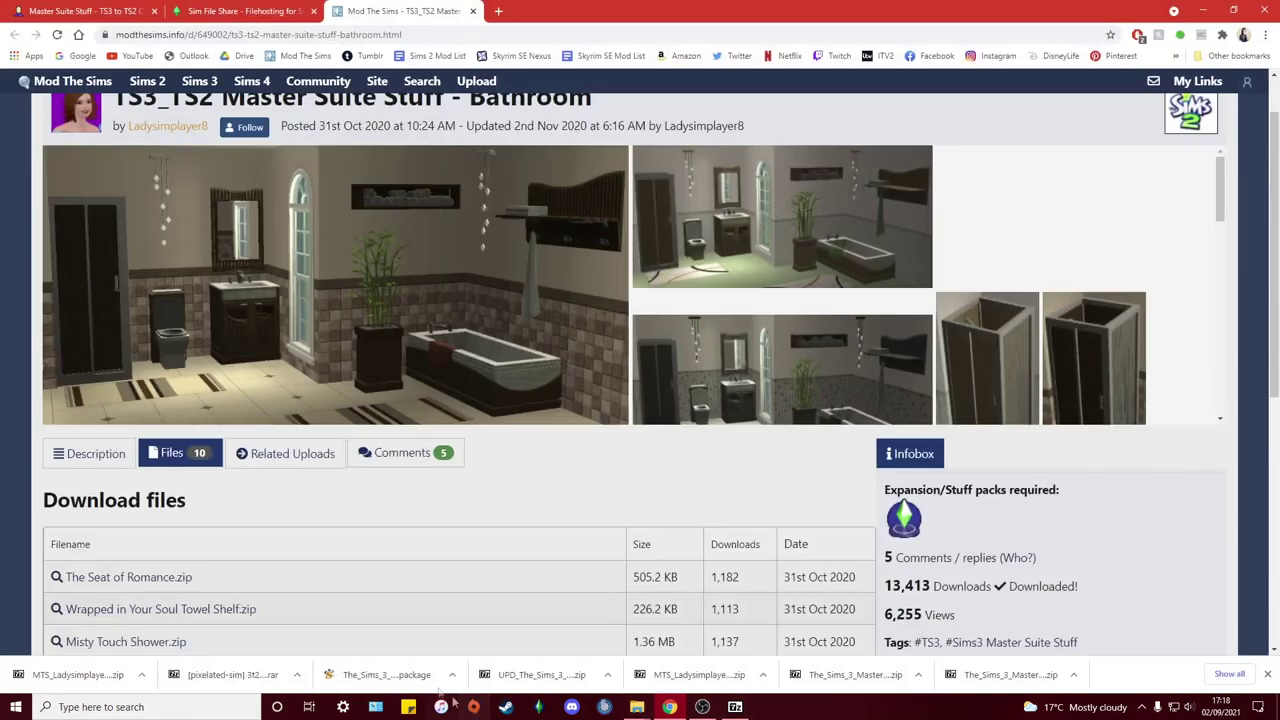
left_click(229, 10)
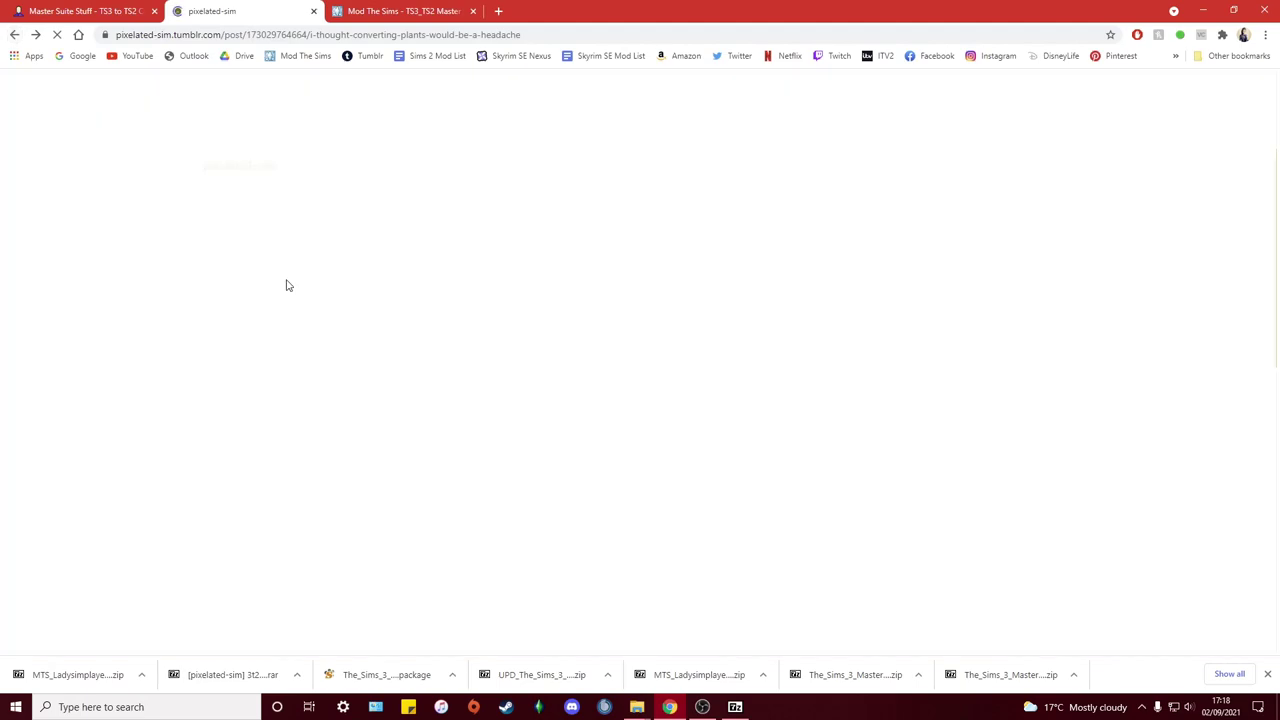
scroll(315, 345, "up", 2)
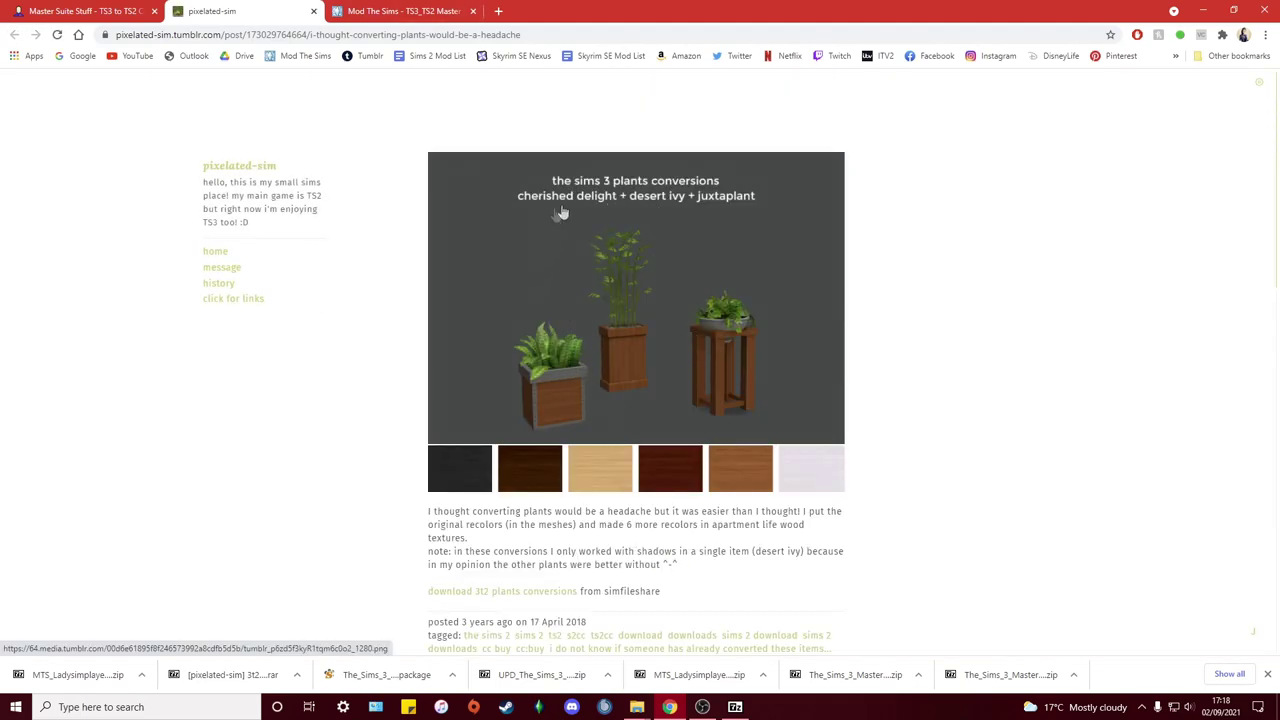
left_click(1202, 10)
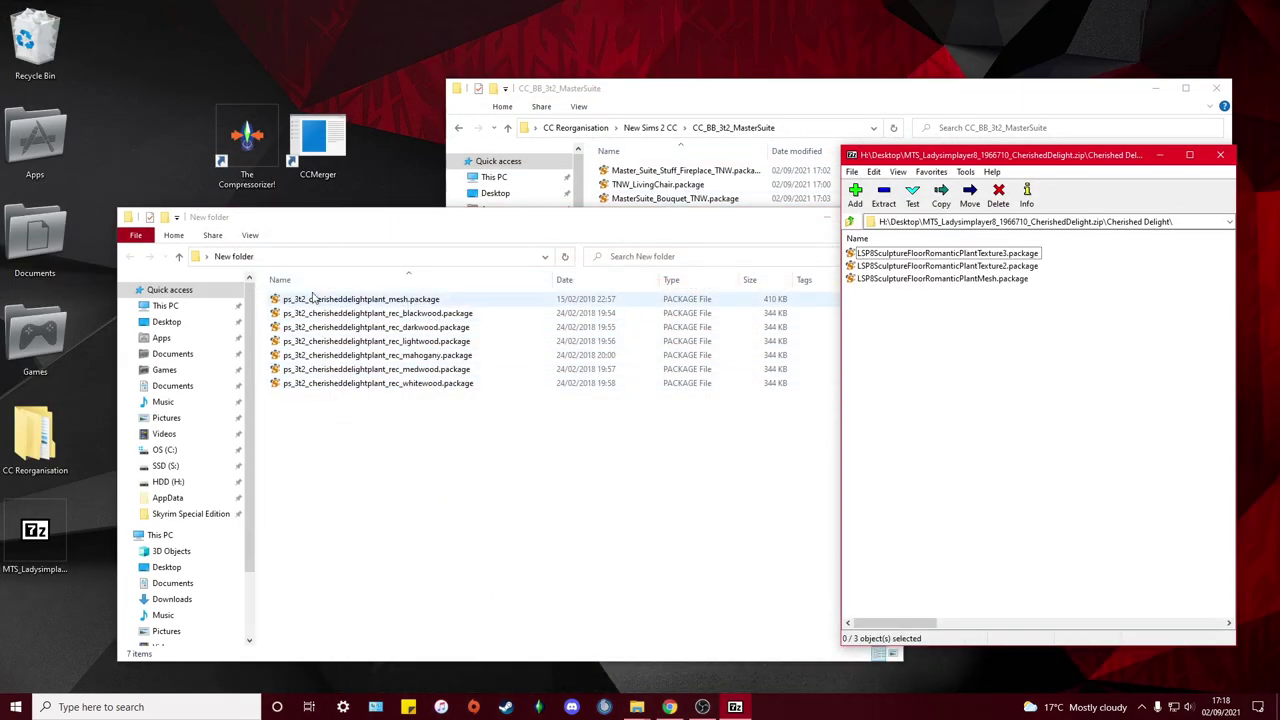
left_click(667, 705)
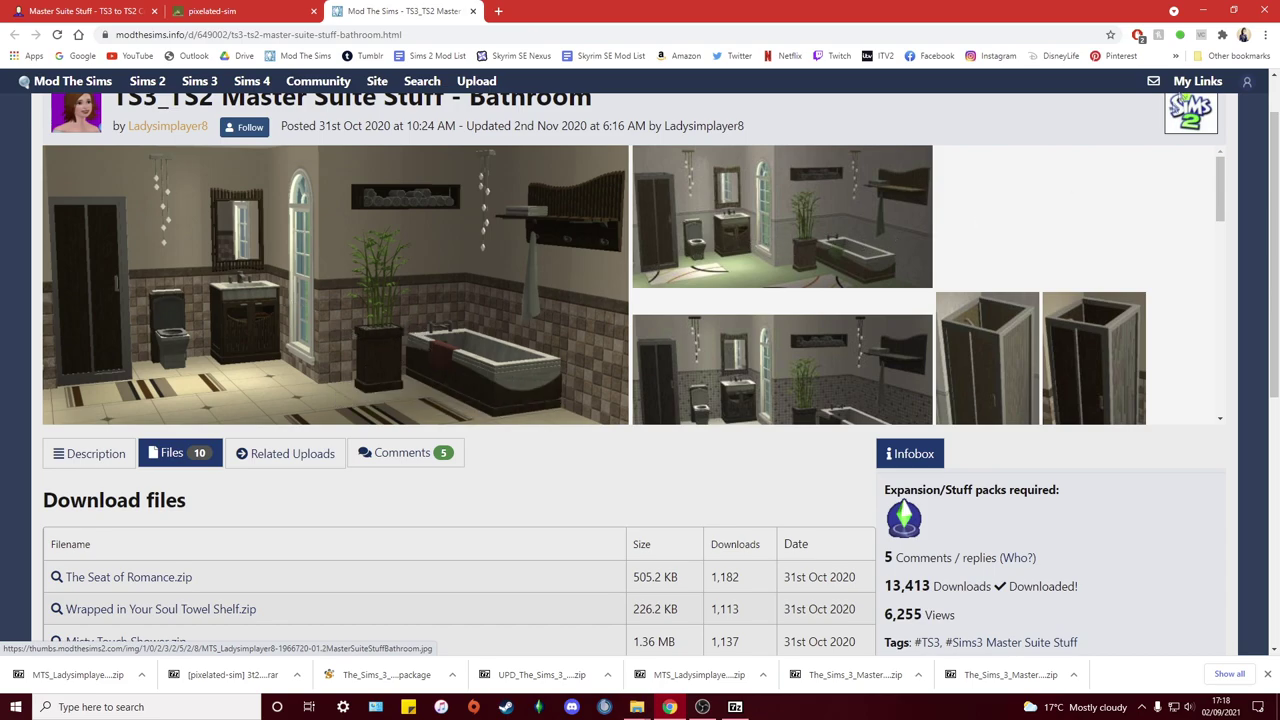
left_click(1174, 10)
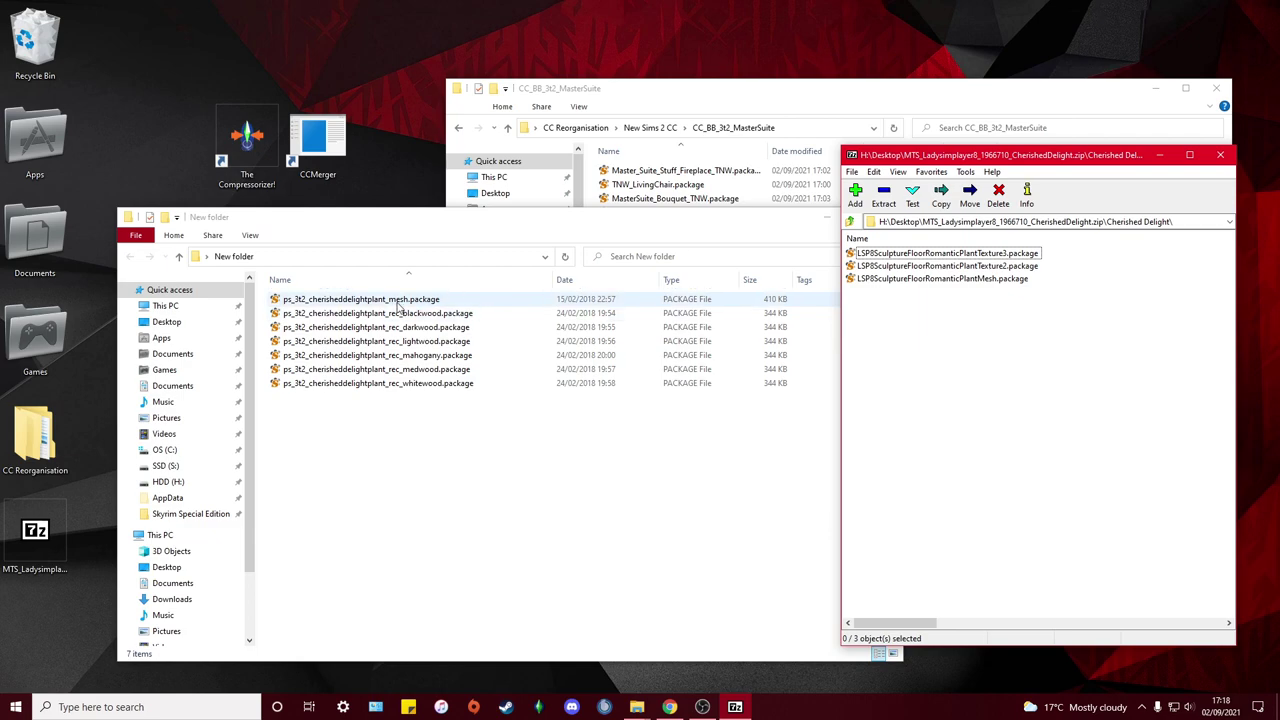
left_click(897, 281)
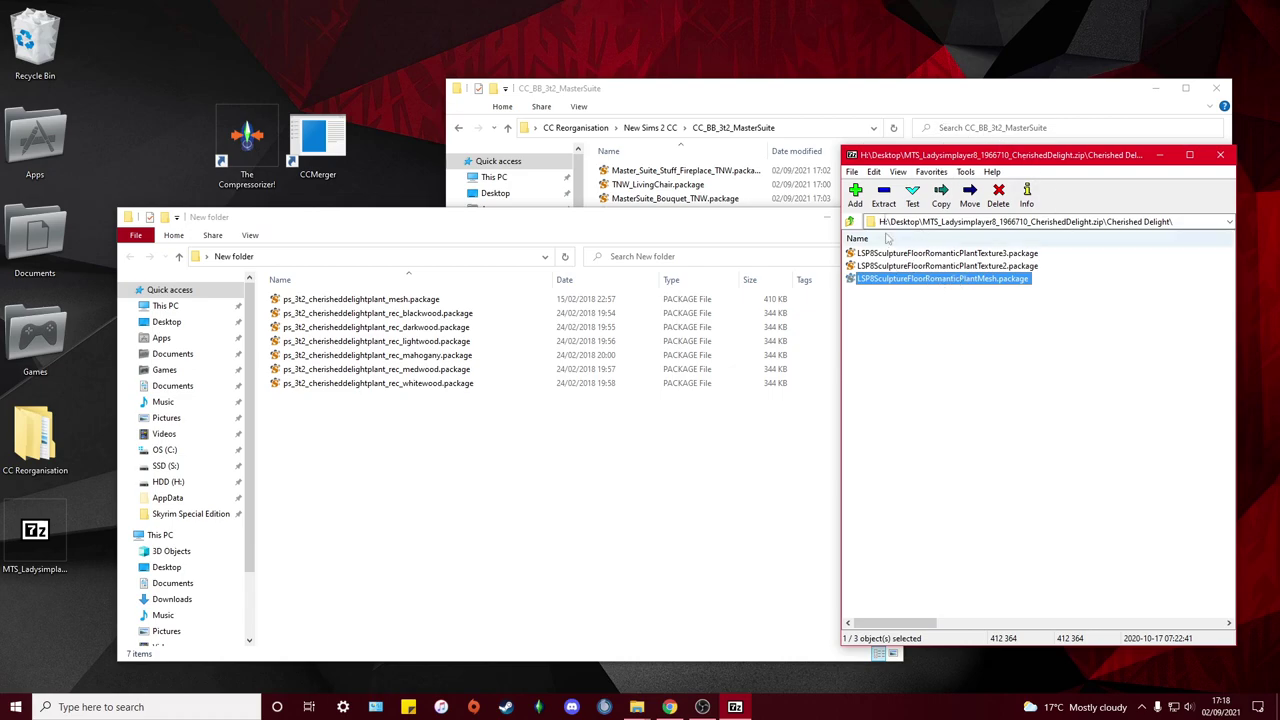
Step: Open ps_3t2_cherisheddelightplant_mesh.package in SimPE and filter it to its two texture images
double_click(914, 278)
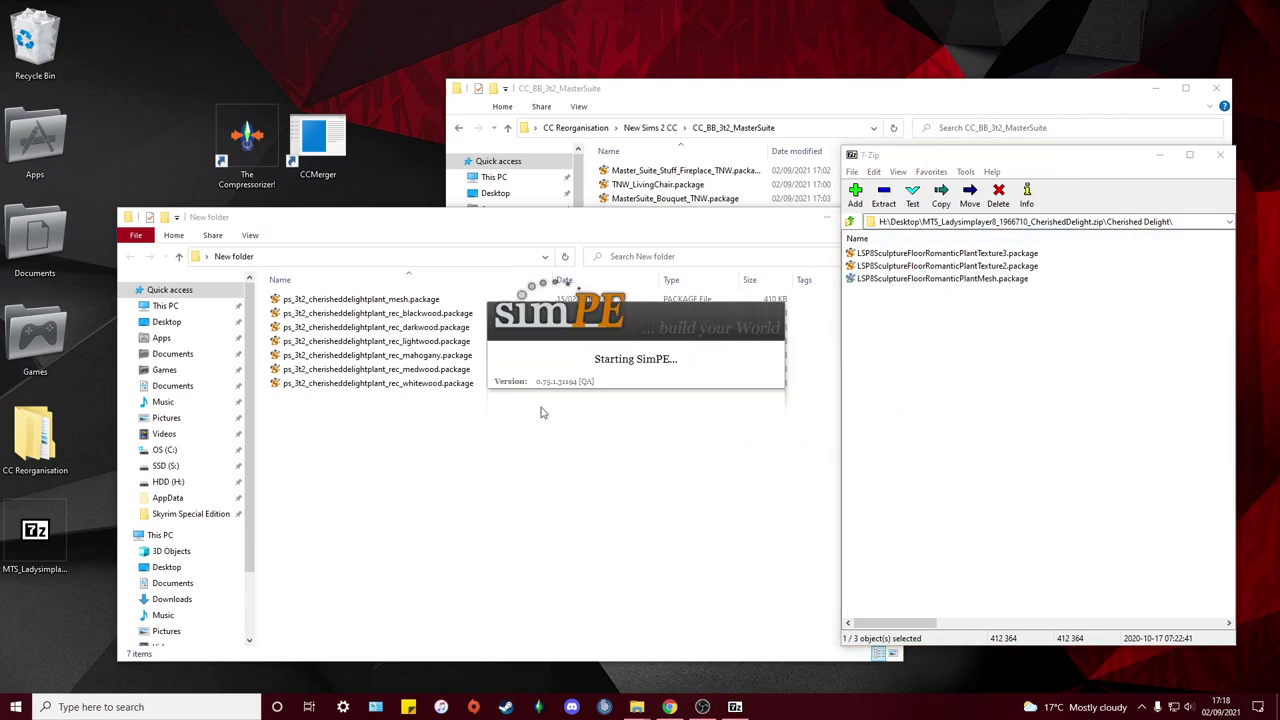
left_click(372, 300)
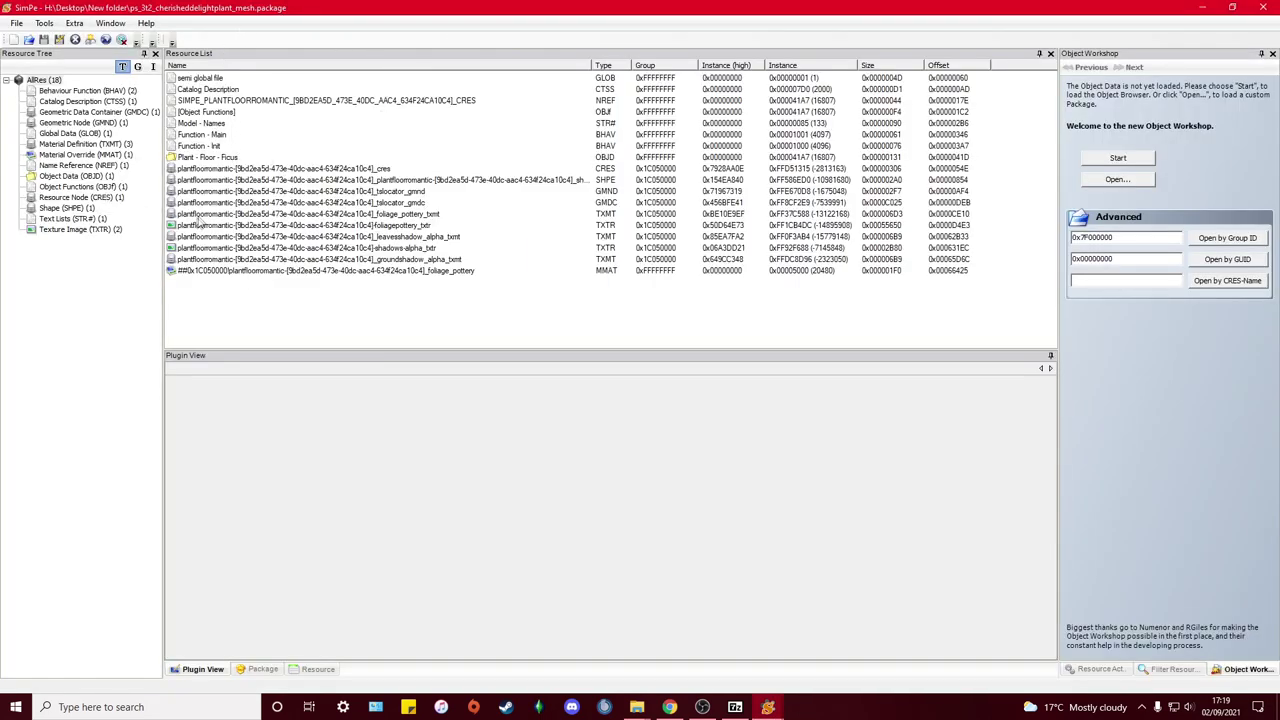
left_click(77, 230)
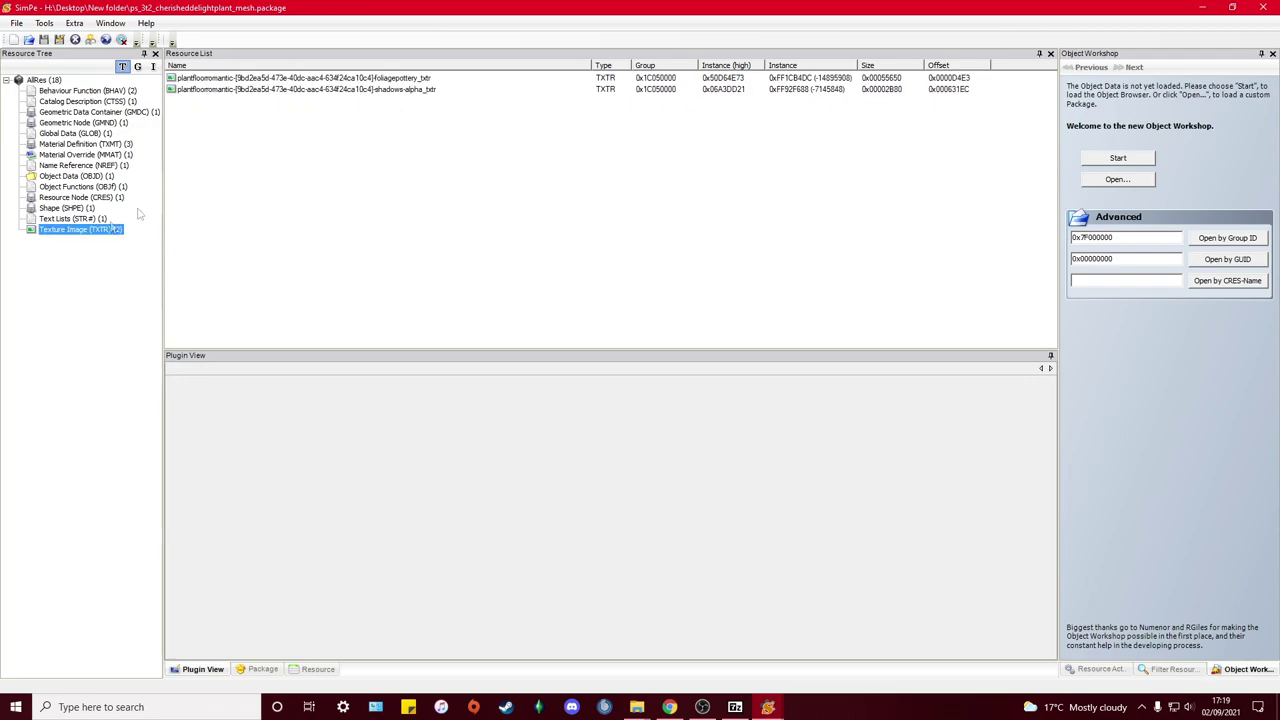
Step: View the Cherished Delight foliage pottery and shadow textures in the TXTR Editor
left_click(333, 79)
left_click(408, 90)
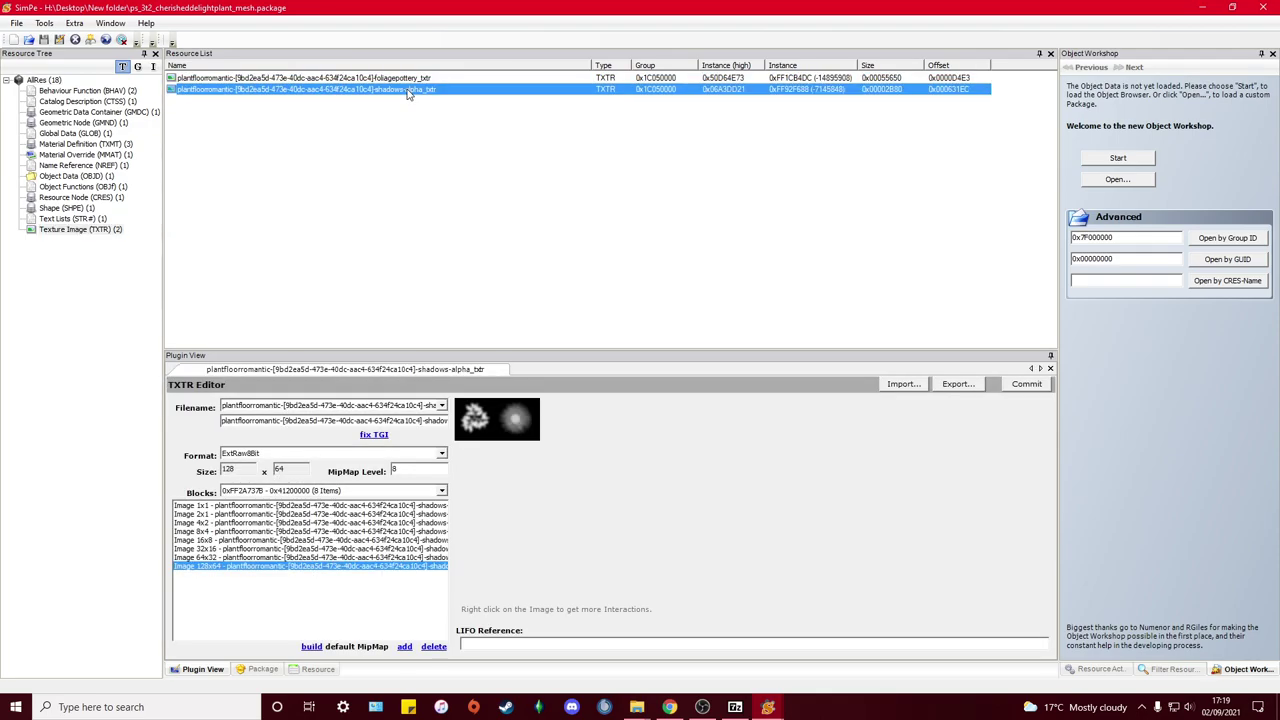
left_click(400, 78)
scroll(613, 558, "down", 2)
scroll(555, 490, "up", 2)
scroll(559, 550, "down", 2)
scroll(595, 470, "up", 2)
Step: In the bonsai package window, list its texture images and view the small-surface texture
mouse_move(767, 707)
left_click(845, 650)
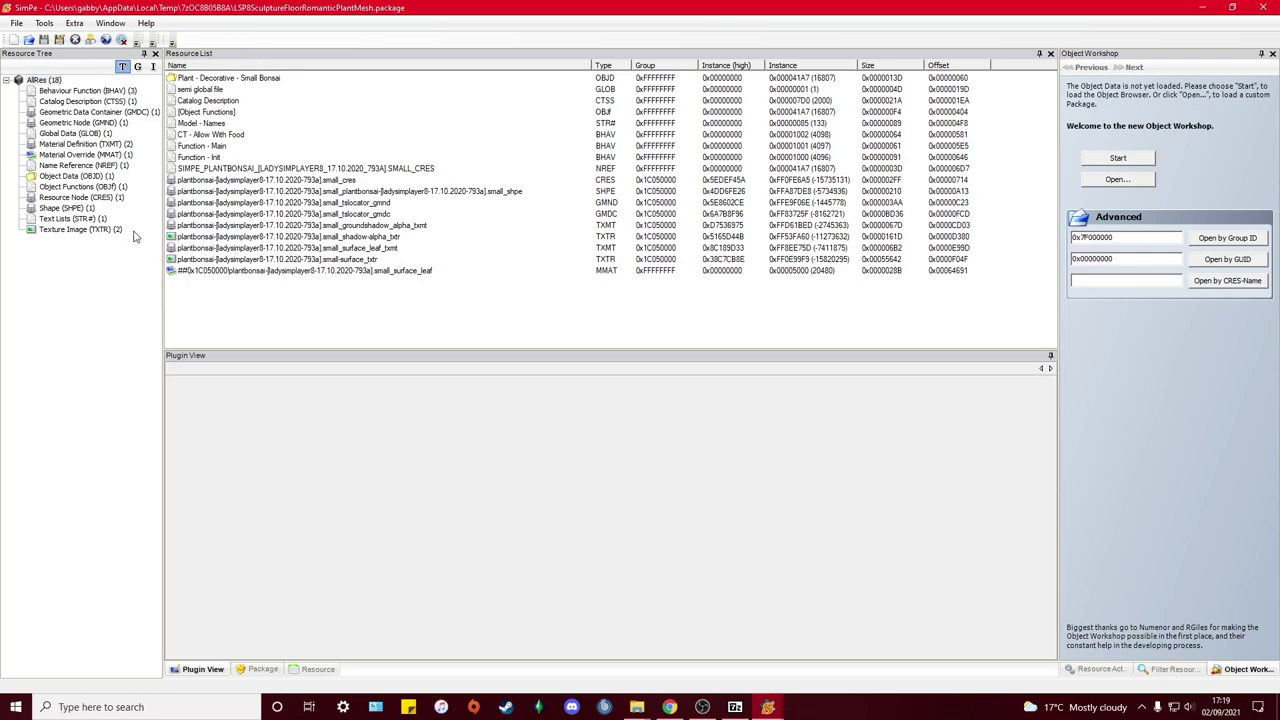
left_click(80, 230)
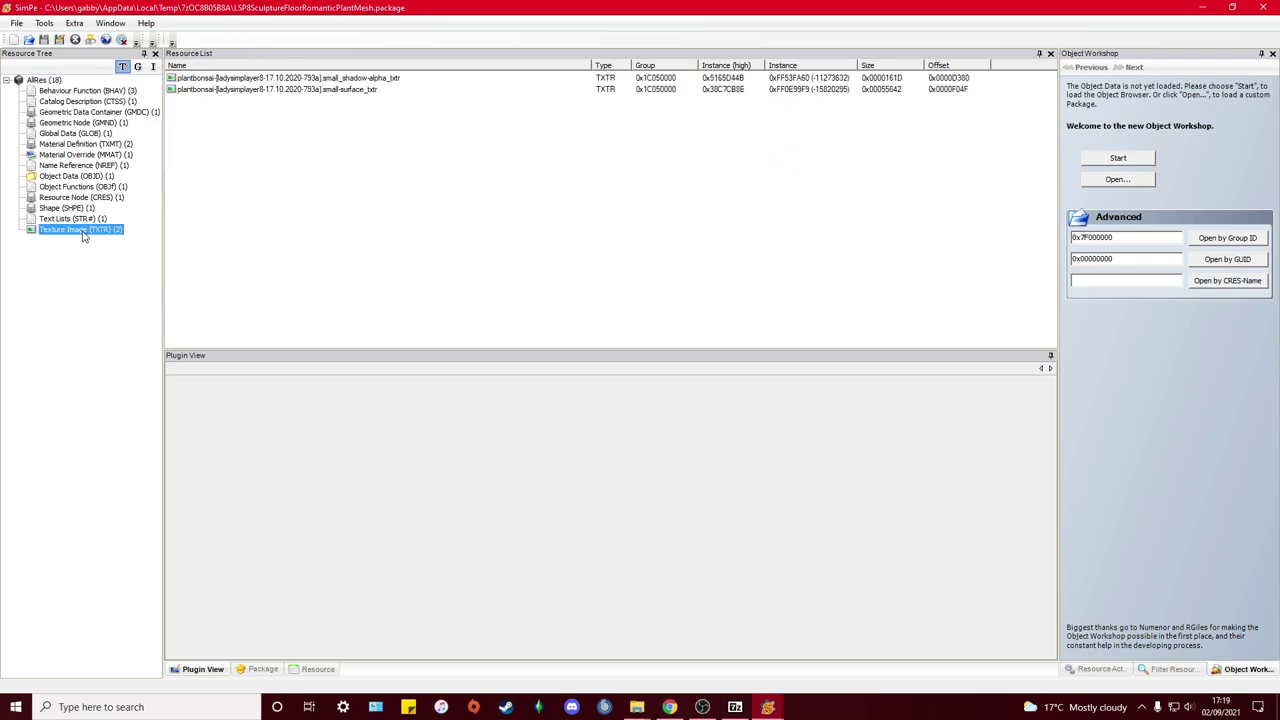
left_click(305, 90)
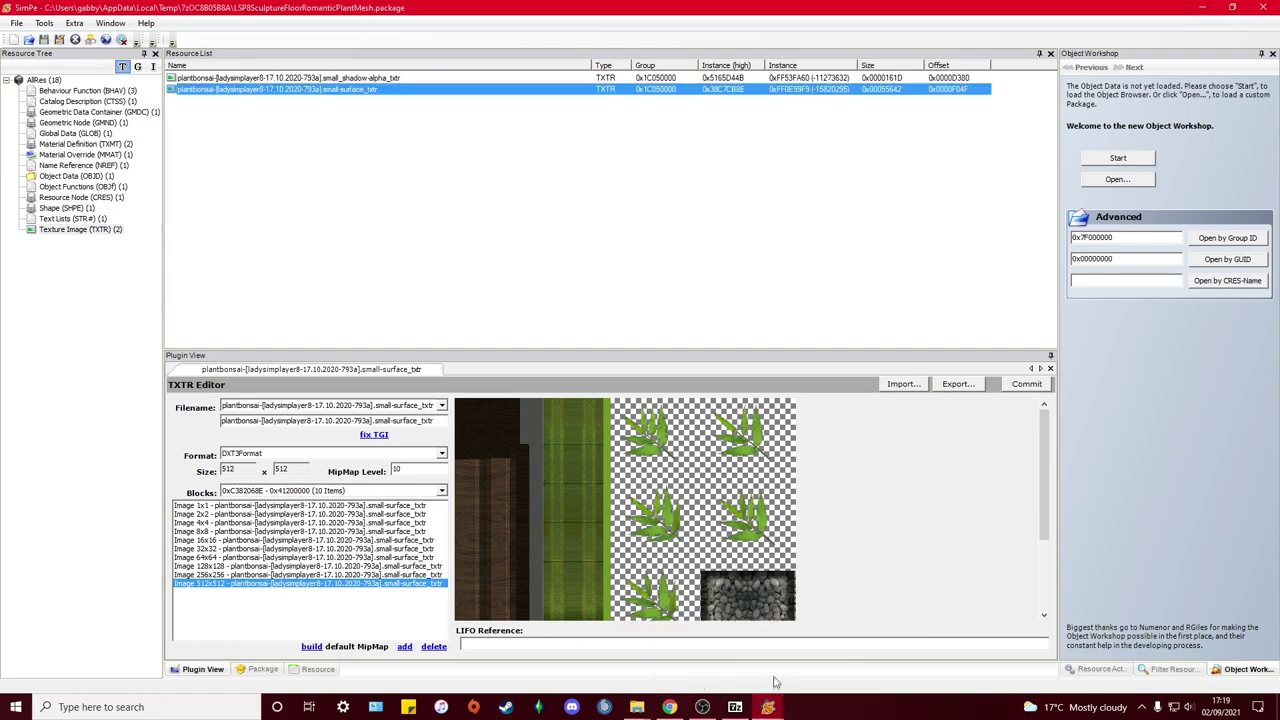
Step: Compare the two package windows' textures, then bring up the Mod The Sims bathroom page
mouse_move(775, 690)
left_click(838, 645)
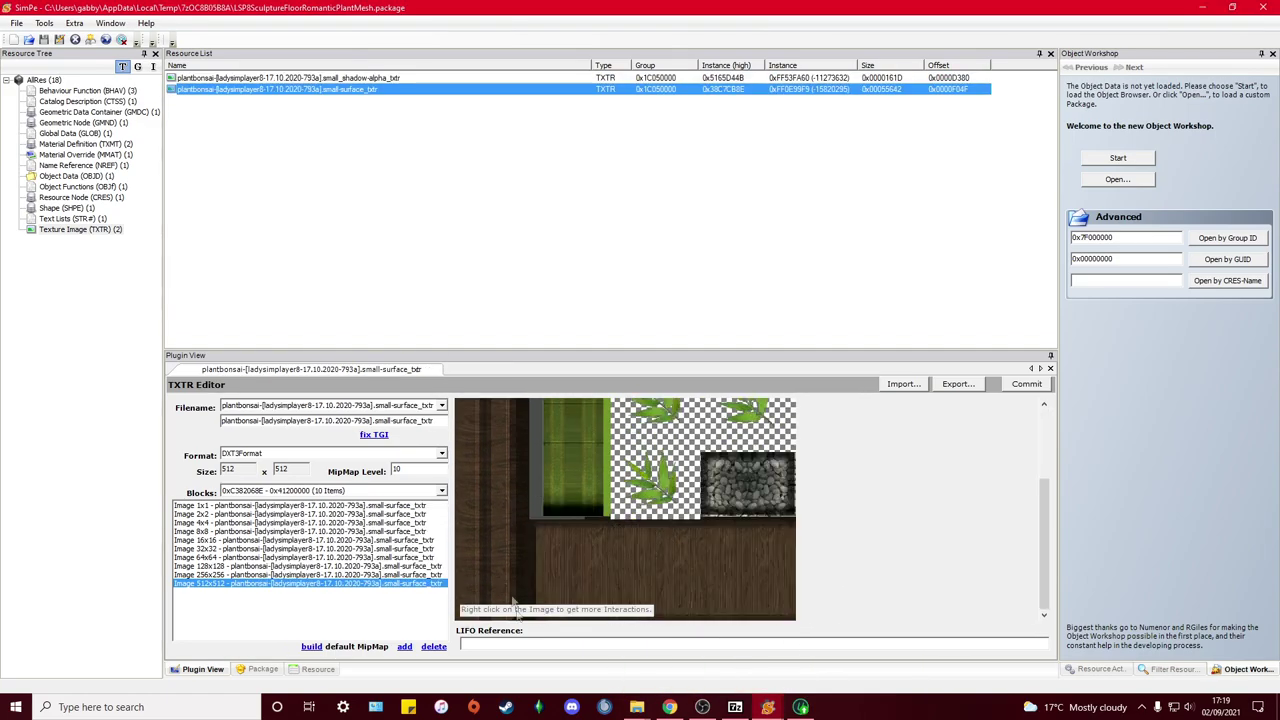
mouse_move(768, 705)
left_click(815, 675)
scroll(664, 526, "down", 3)
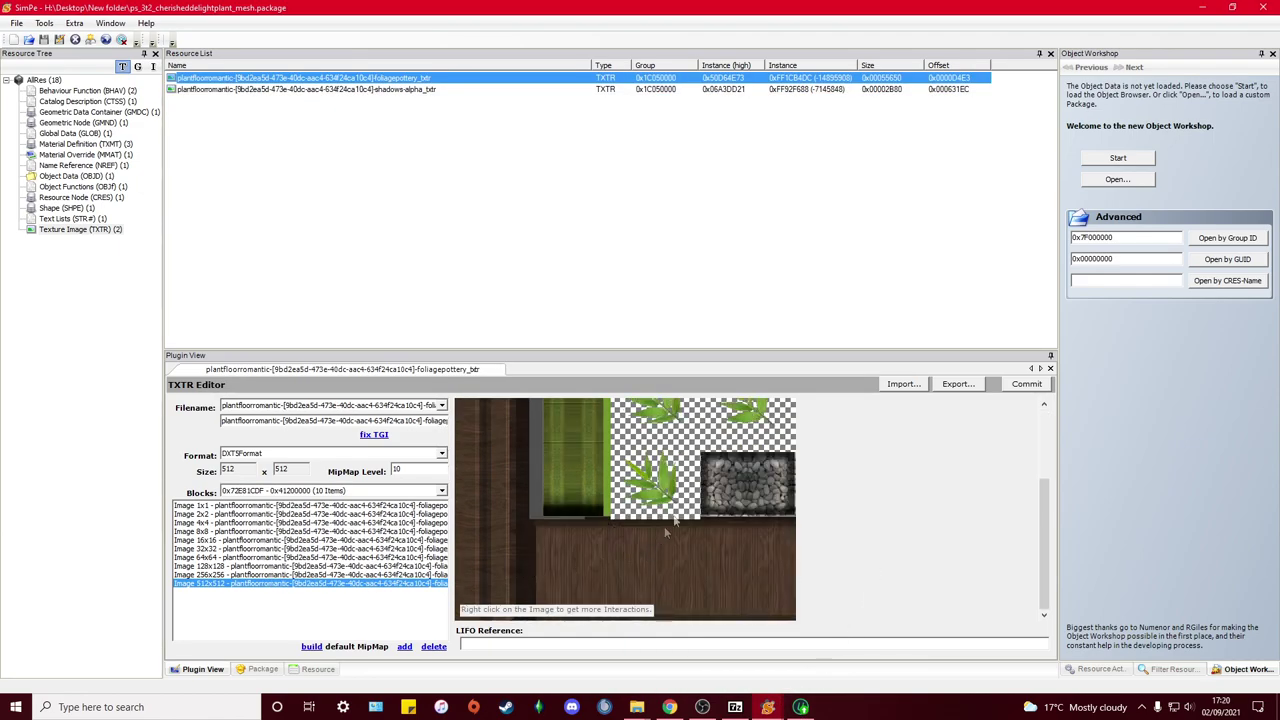
mouse_move(785, 700)
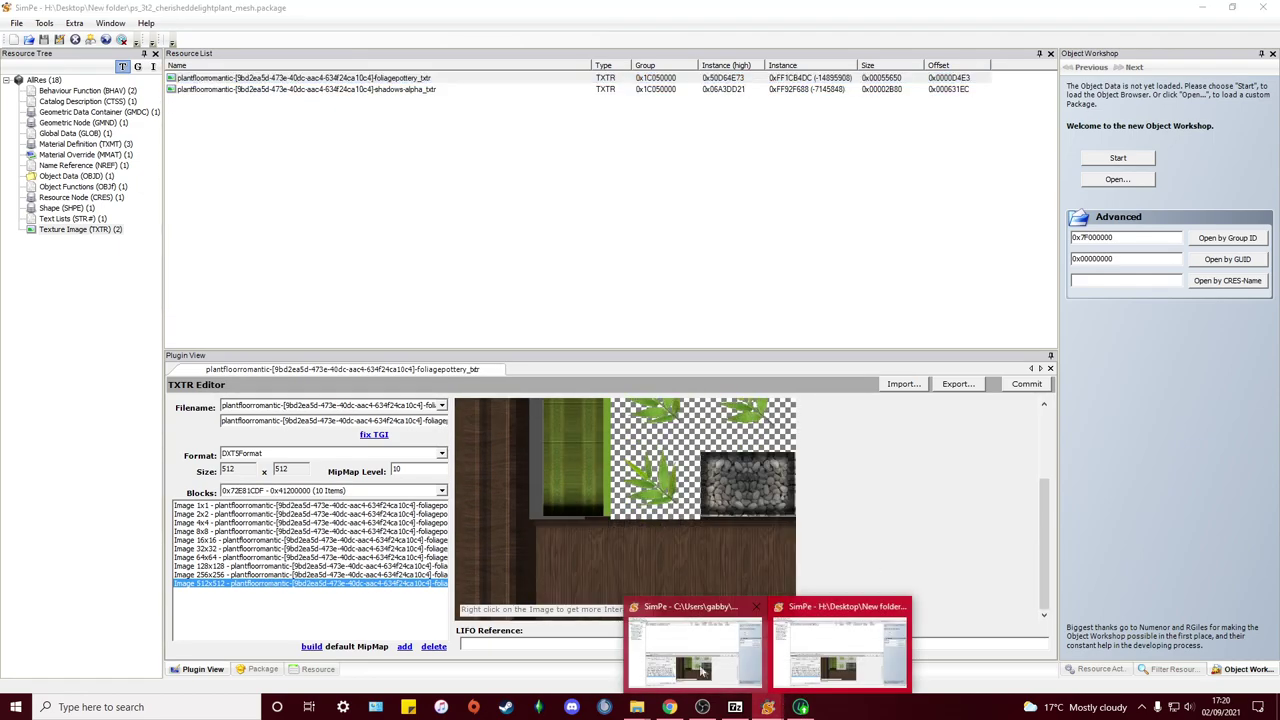
left_click(692, 645)
left_click(845, 645)
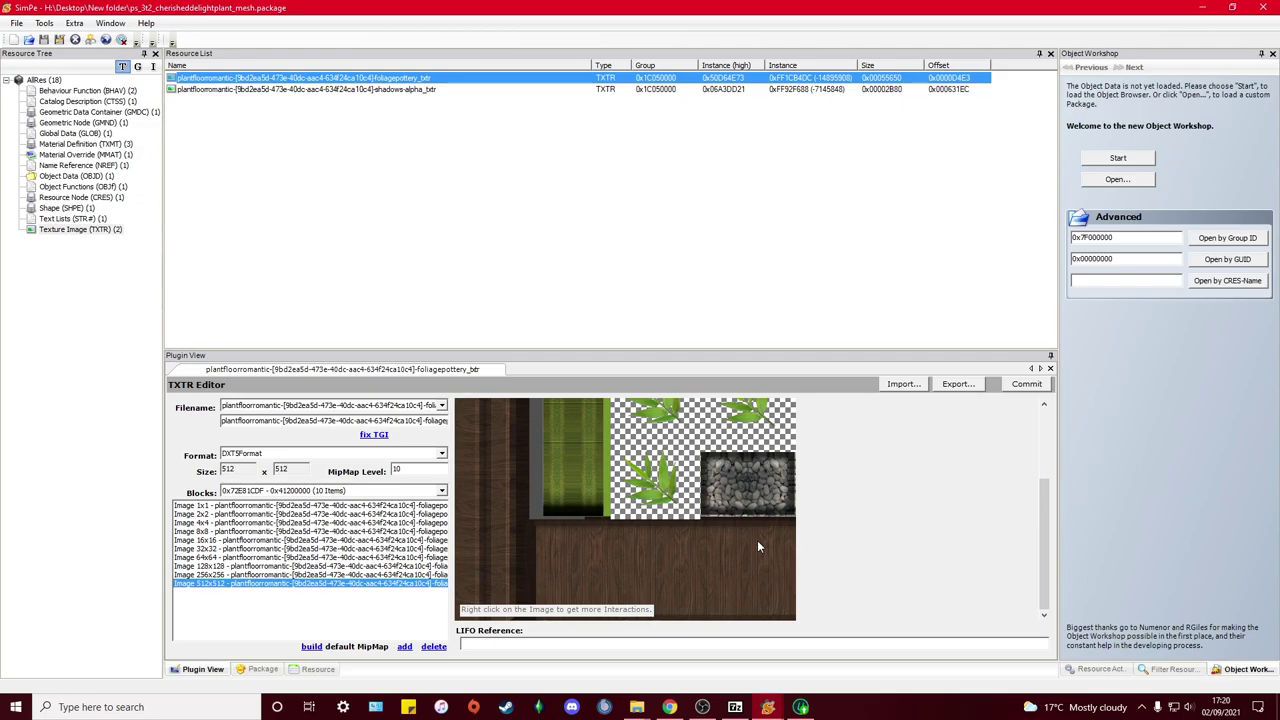
left_click(669, 707)
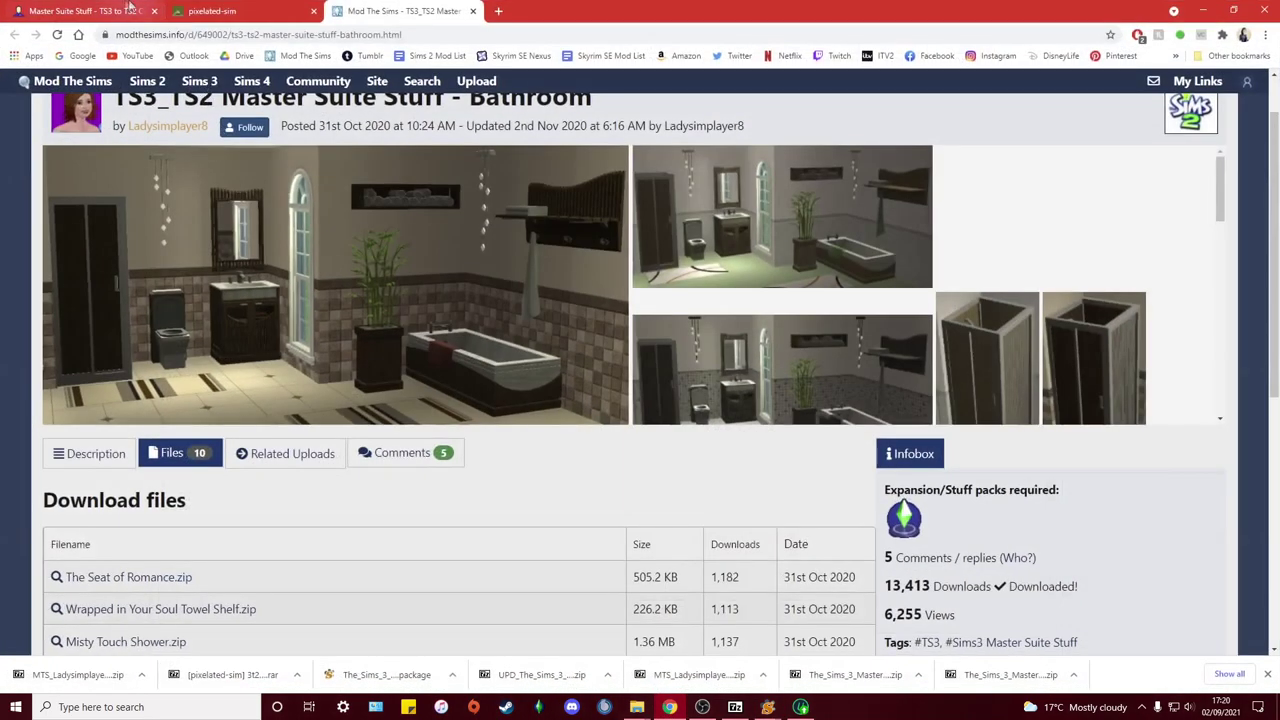
Step: Scroll through the 322cdb conversion database post, then return to the bonsai package in SimPE
left_click(128, 11)
scroll(440, 525, "up", 5)
scroll(440, 525, "down", 2)
scroll(437, 540, "up", 5)
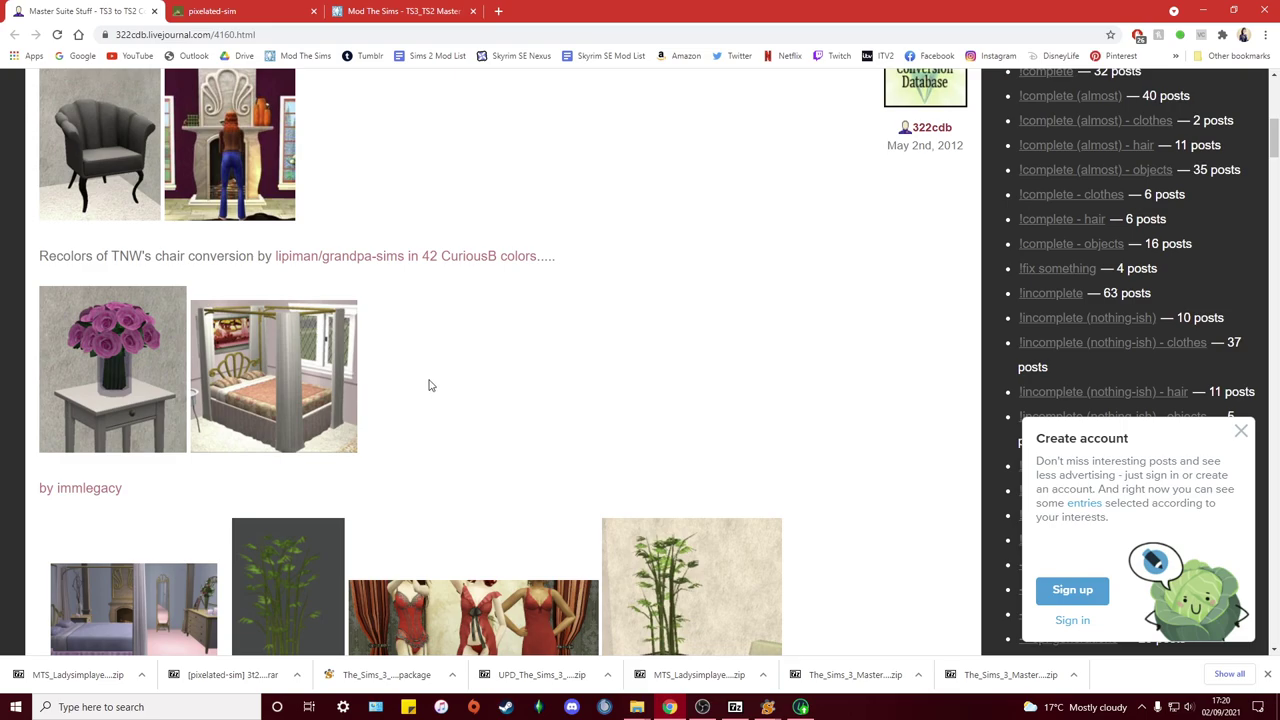
left_click(767, 707)
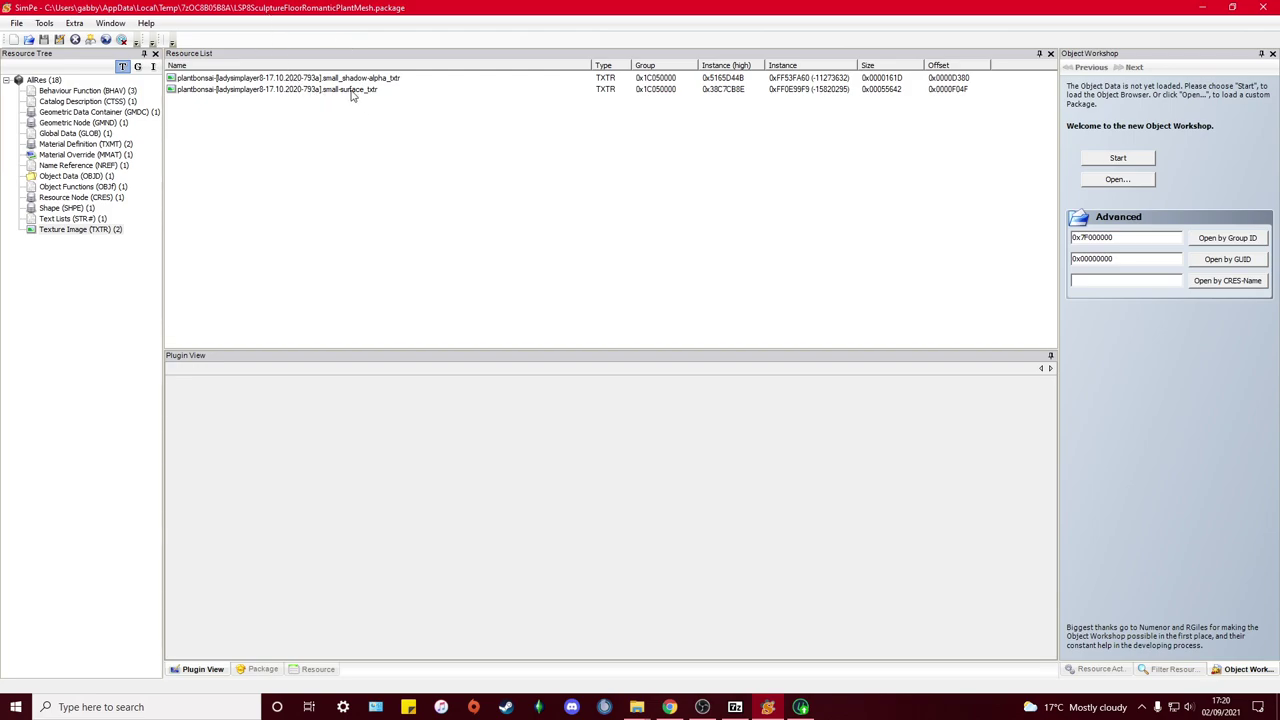
Step: Extract the plantbonsai small-surface_txtr resource to a file on the Desktop
left_click(260, 96)
right_click(274, 90)
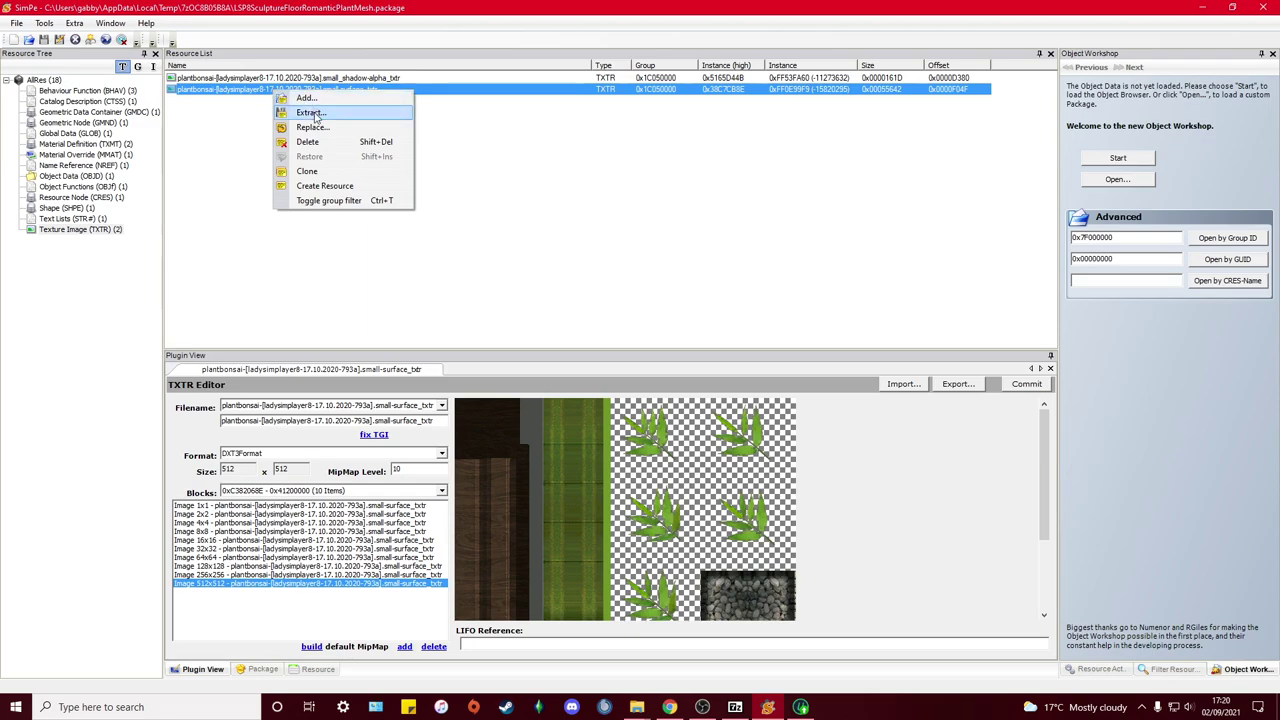
left_click(313, 116)
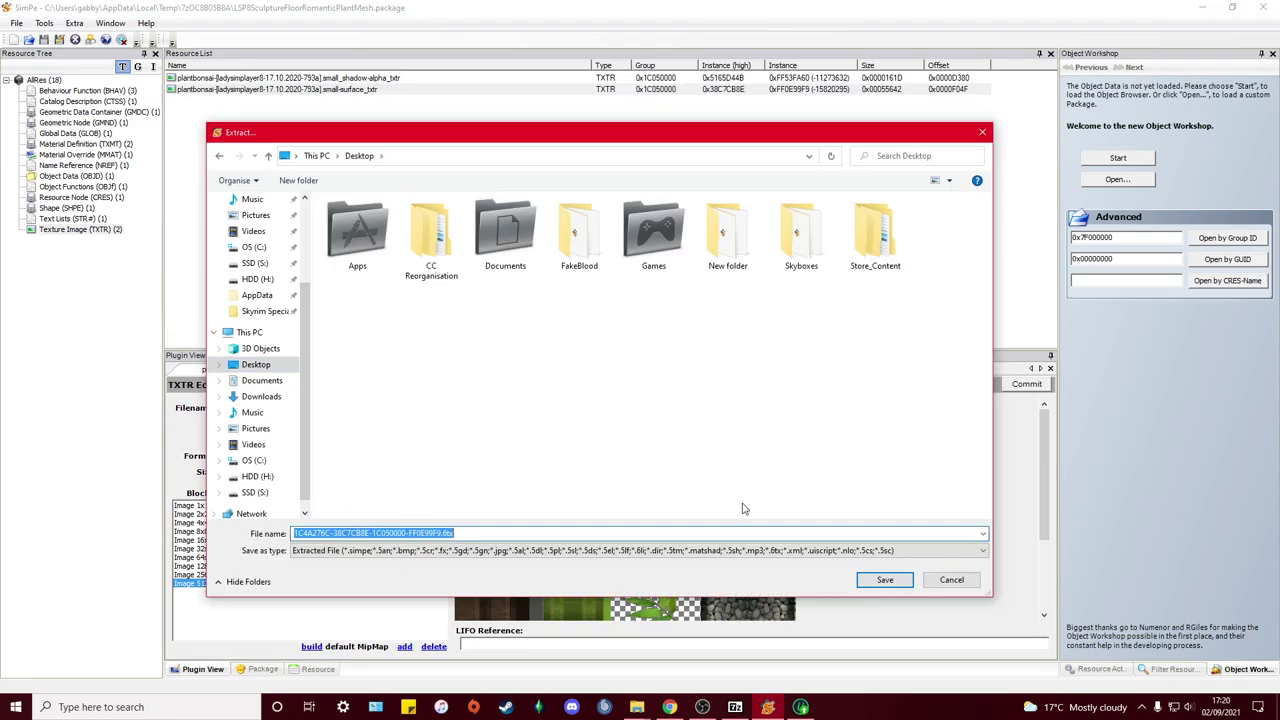
left_click(882, 580)
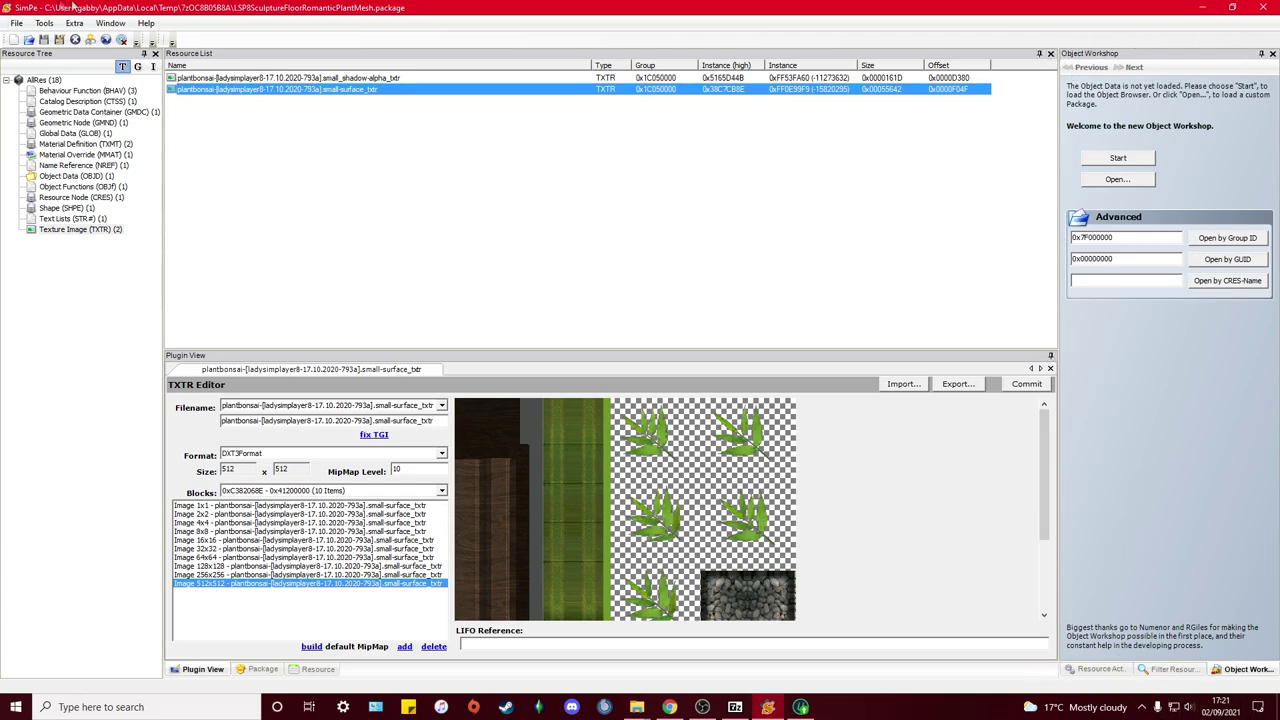
Step: Load the Cherished Delight mesh package from New folder into Object Workshop
left_click(110, 23)
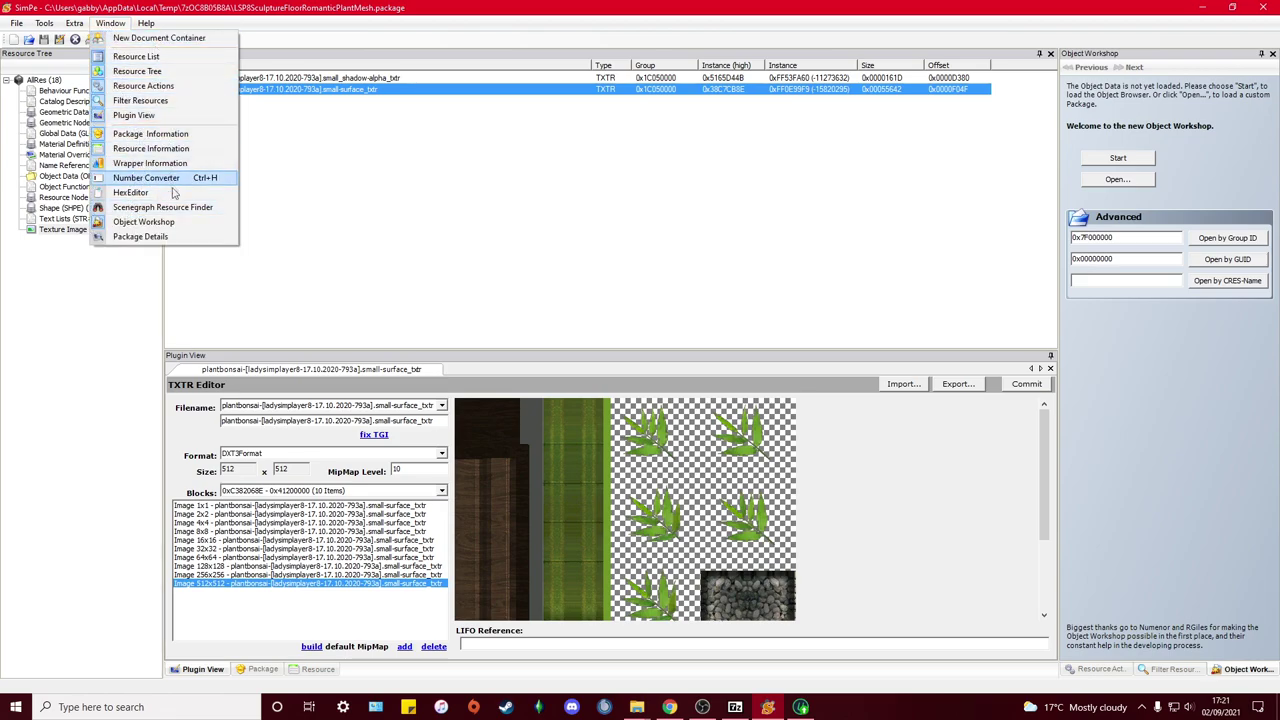
key("Escape")
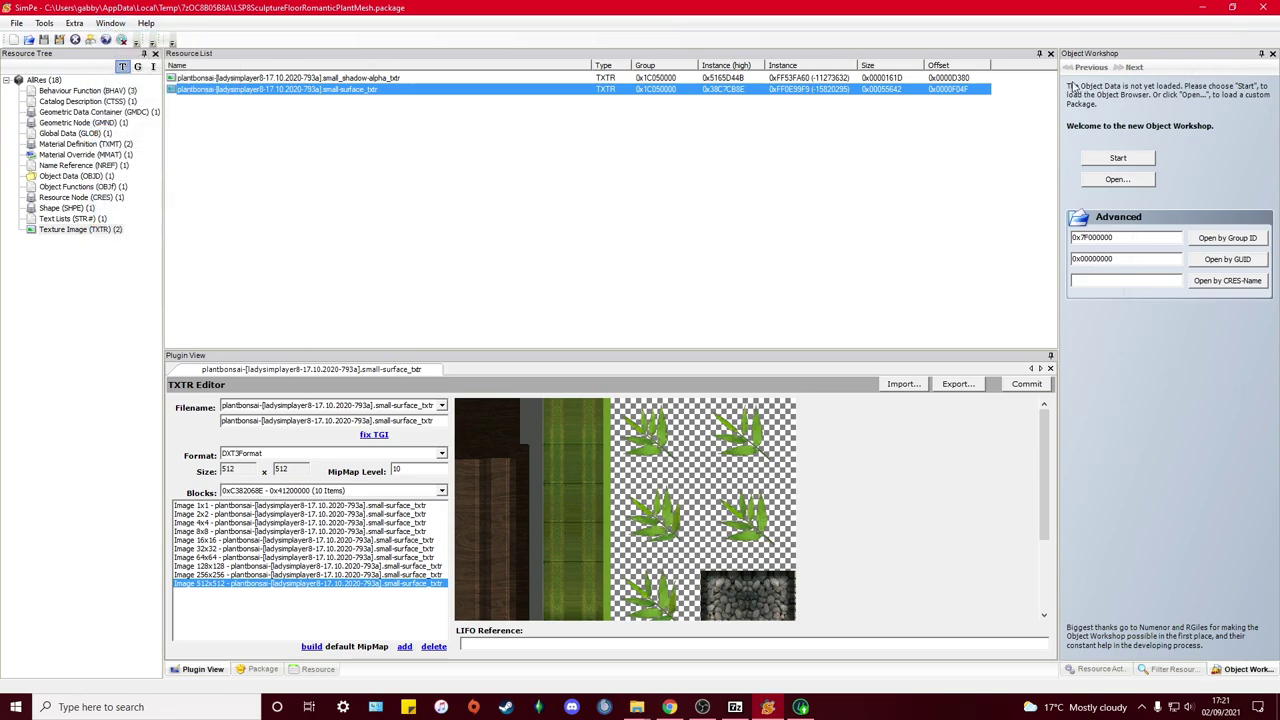
left_click(1117, 178)
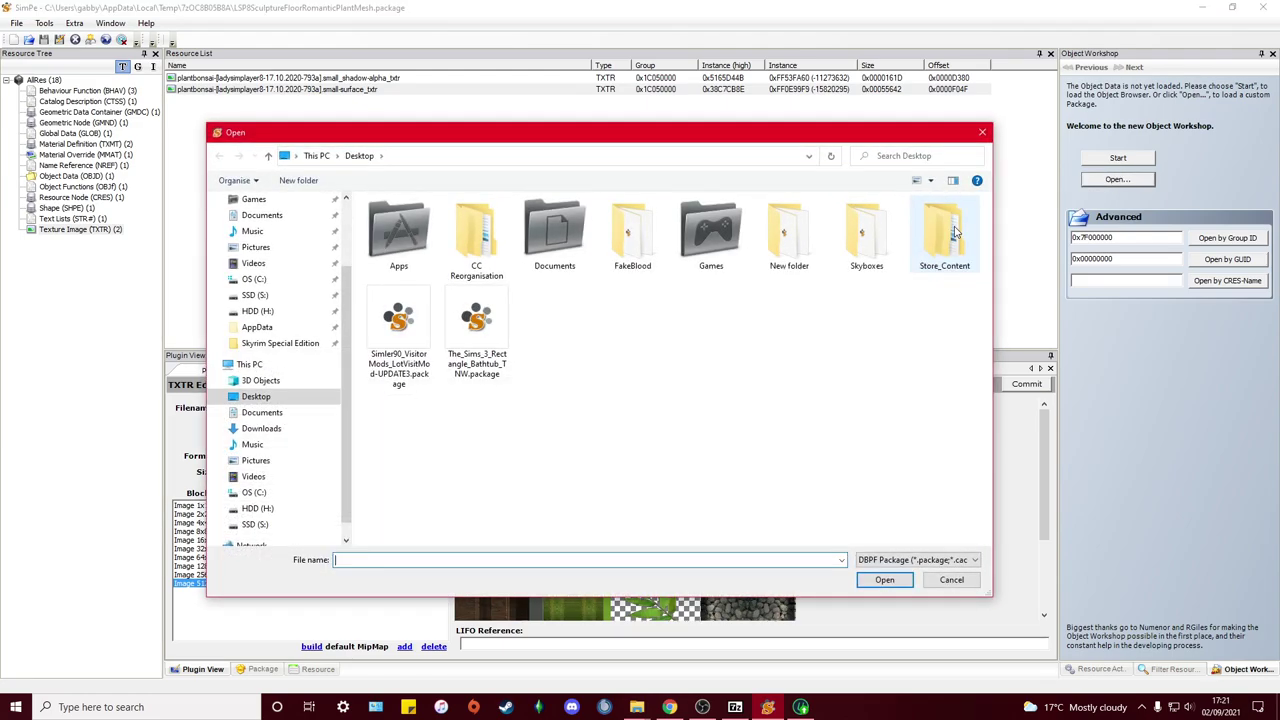
double_click(789, 232)
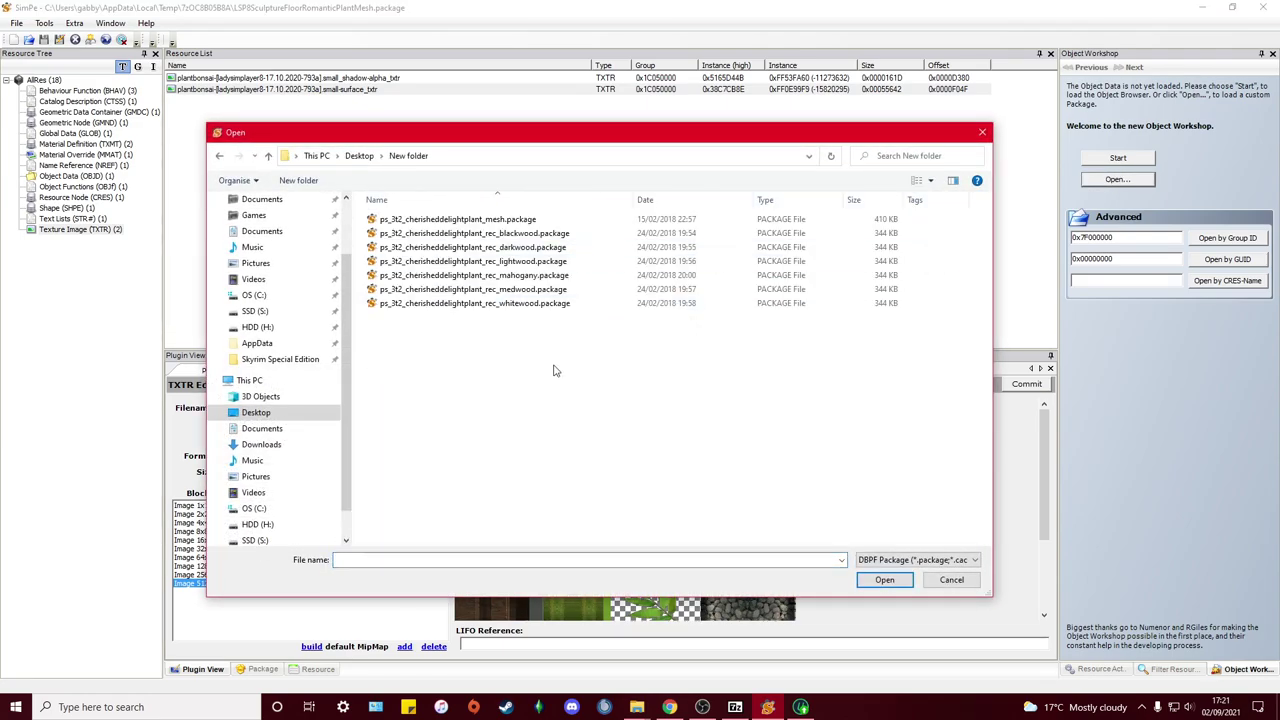
left_click(470, 219)
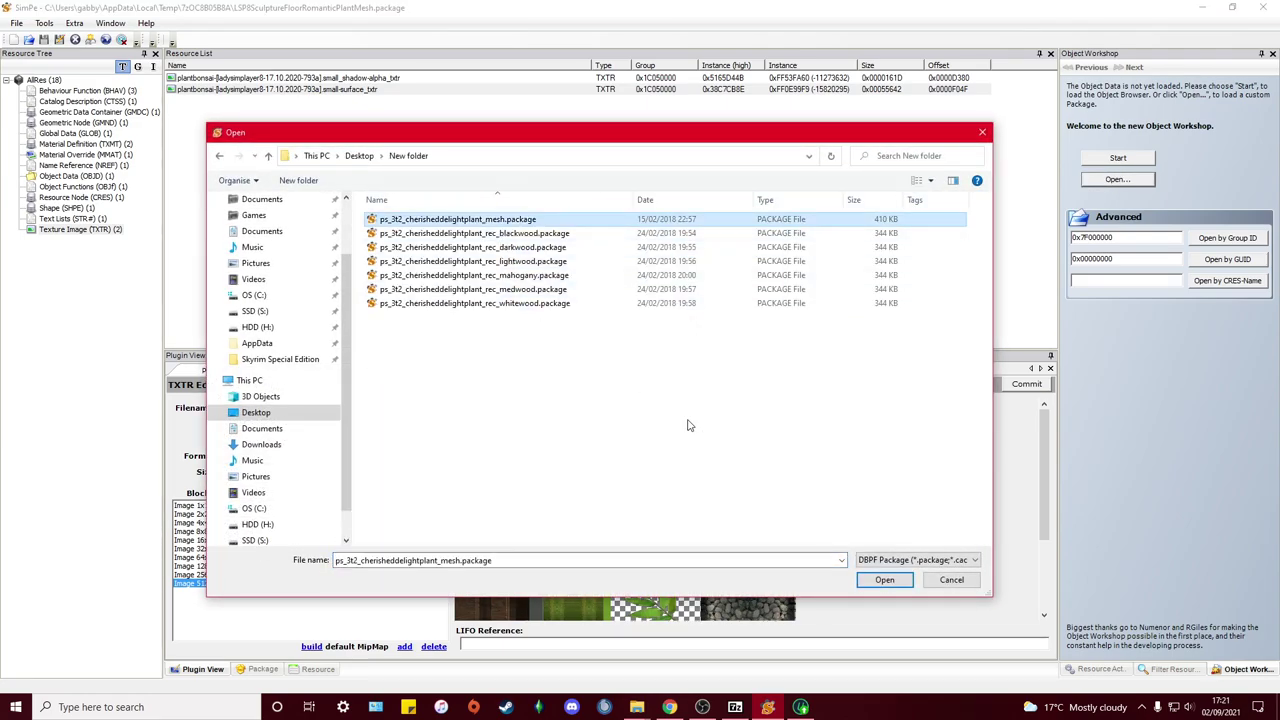
left_click(872, 587)
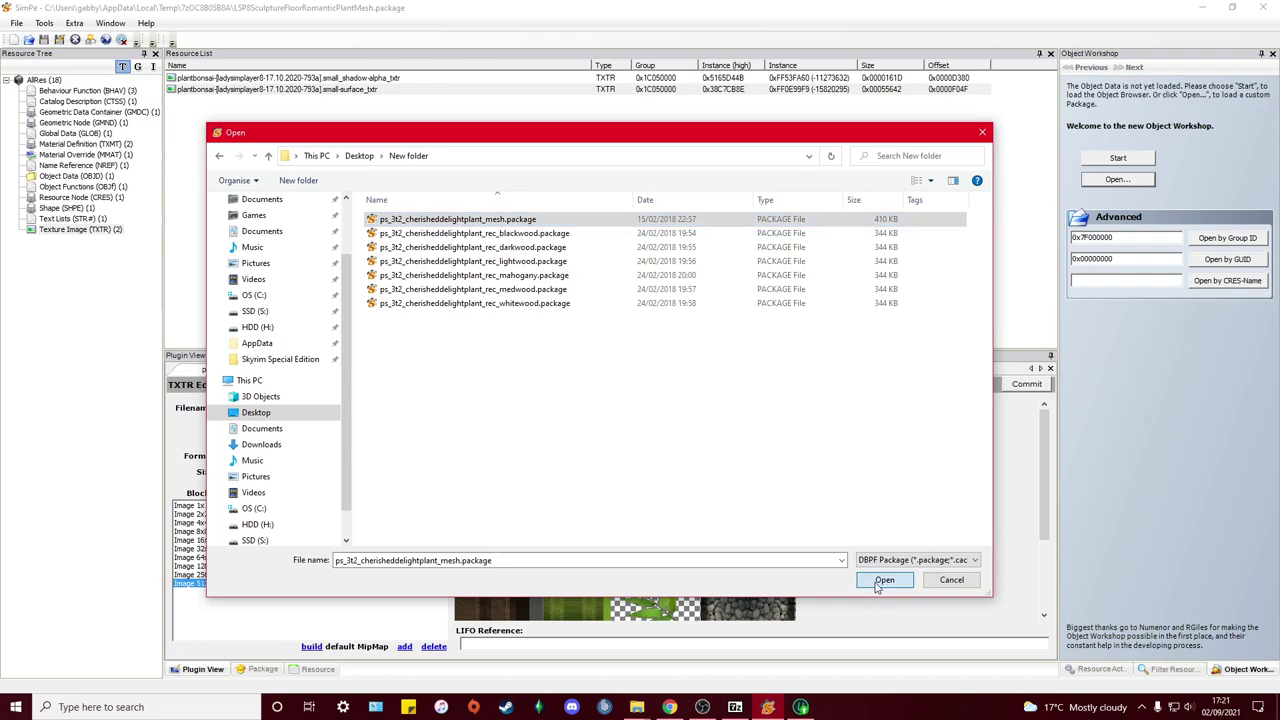
Step: Clone the plant object and save the clone on the Desktop as LS_REC1
left_click(1088, 105)
left_click(1088, 125)
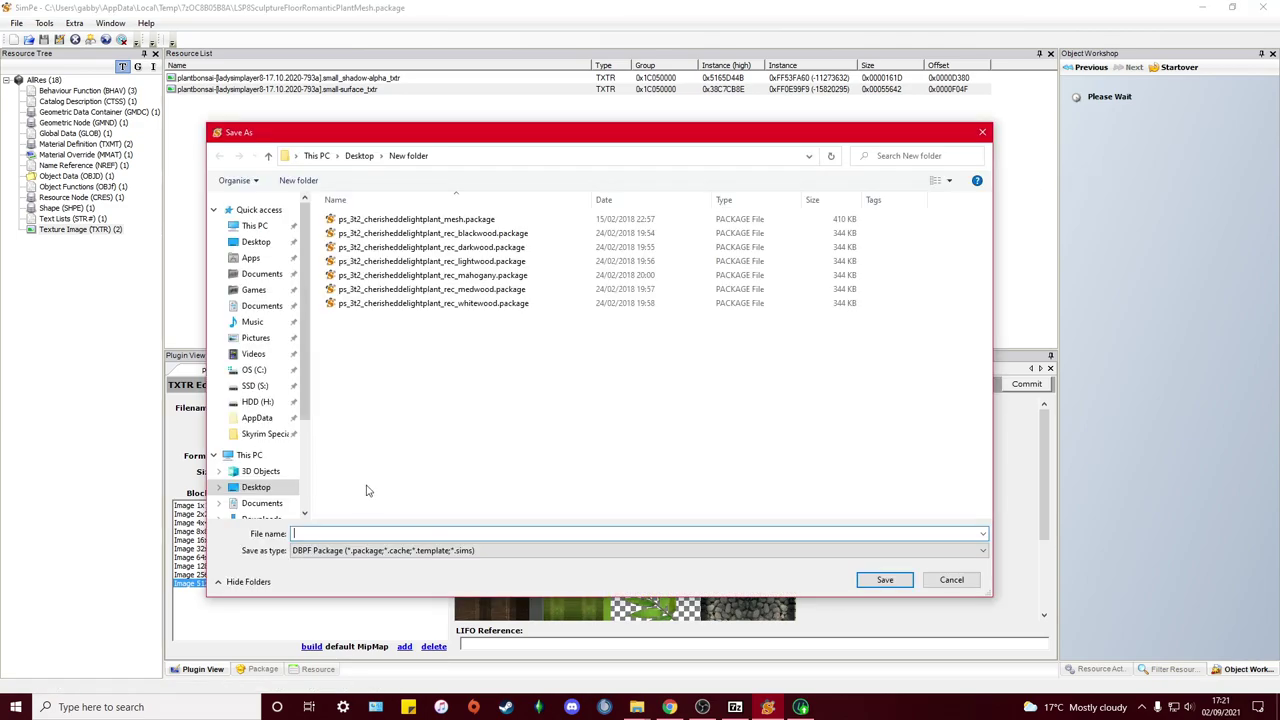
left_click(262, 489)
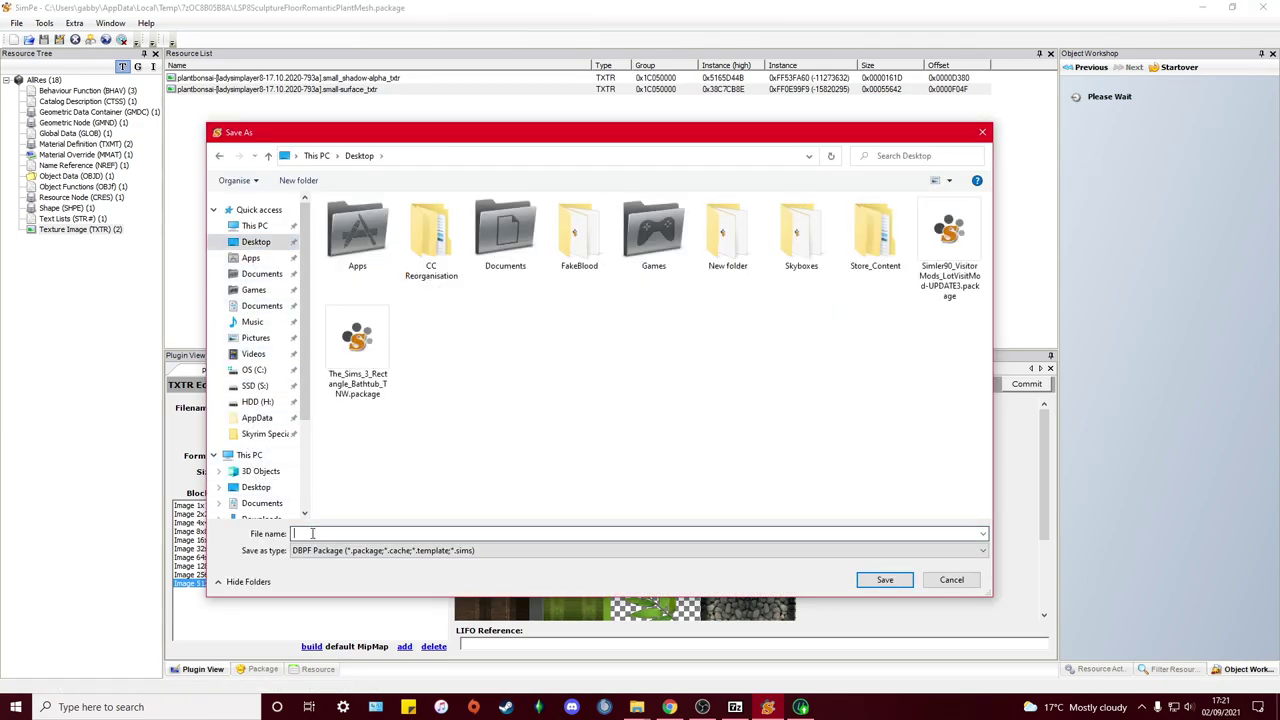
type("l")
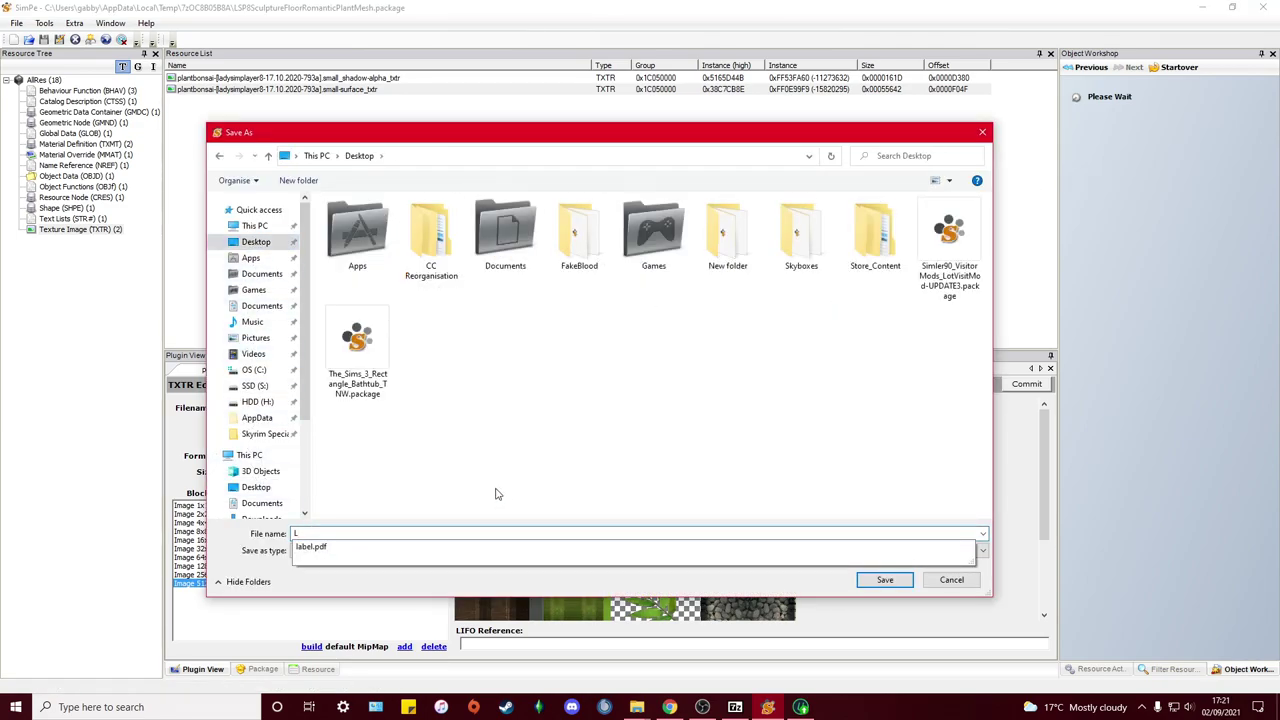
type("S_REC1")
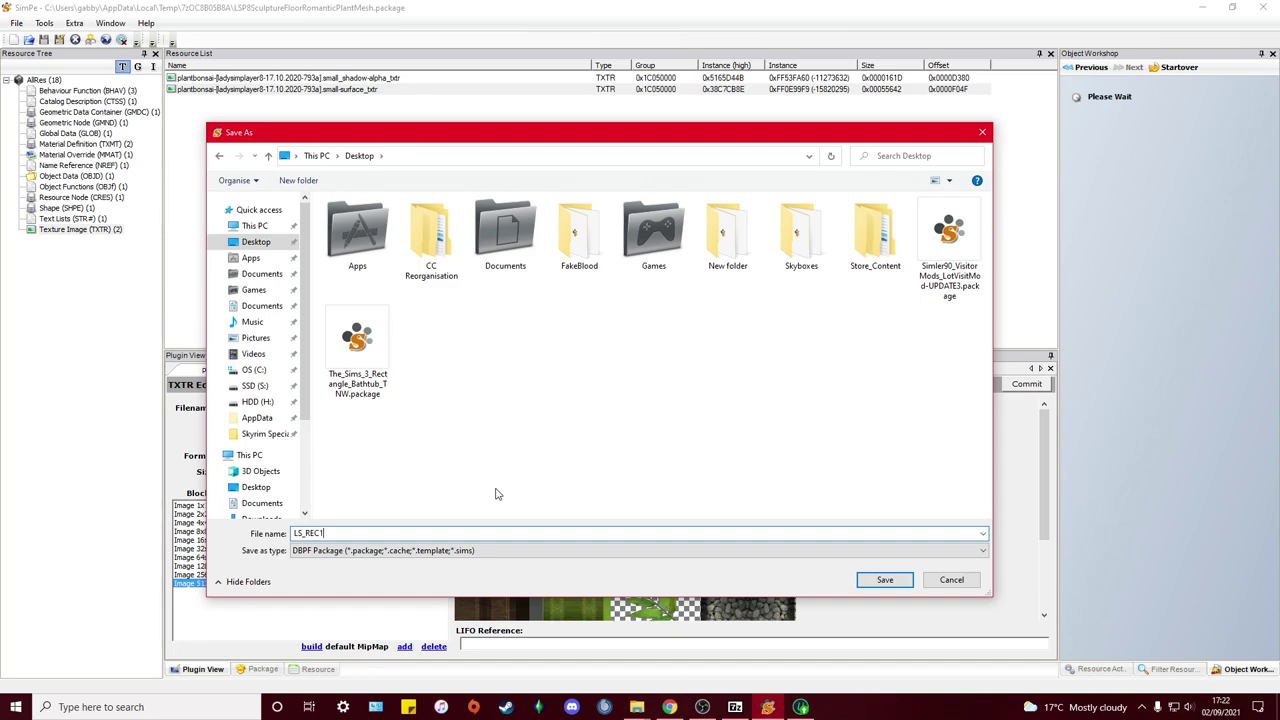
key("Return")
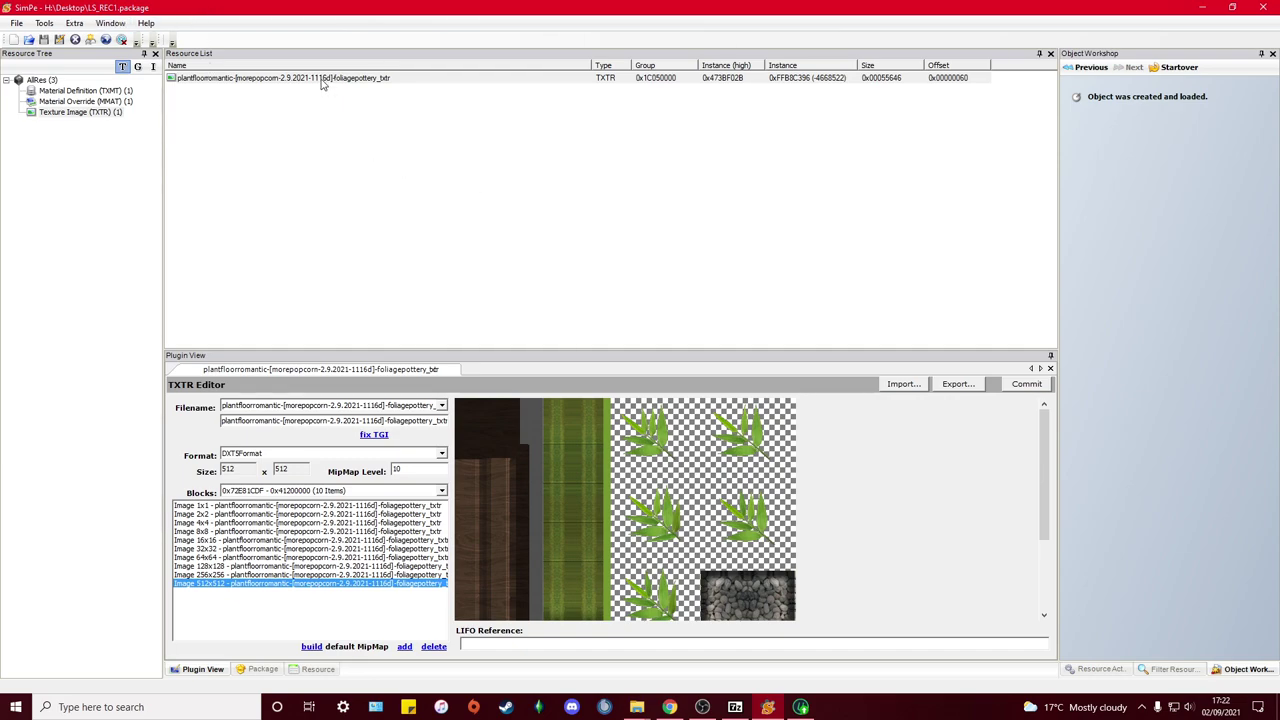
Step: Replace the foliage pottery TXTR resource with the extracted bonsai .6tx file and reload it
left_click(254, 82)
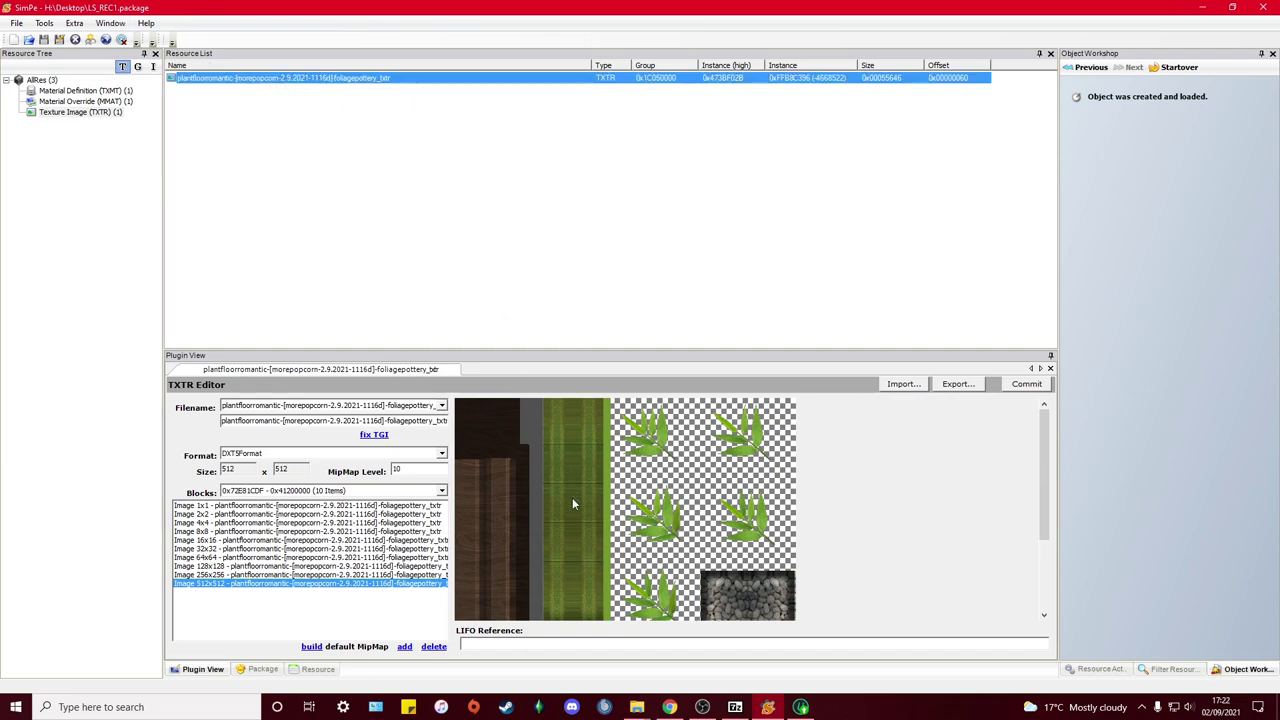
scroll(572, 495, "down", 2)
scroll(573, 490, "up", 2)
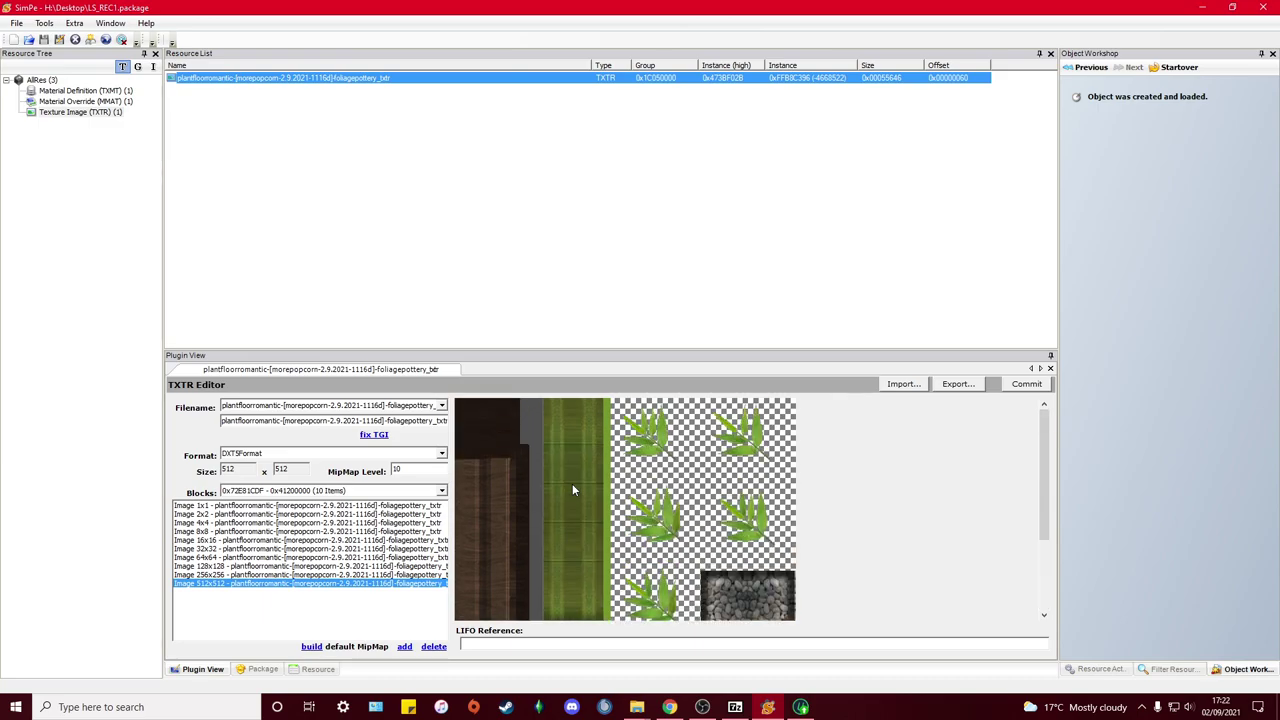
right_click(272, 80)
left_click(305, 109)
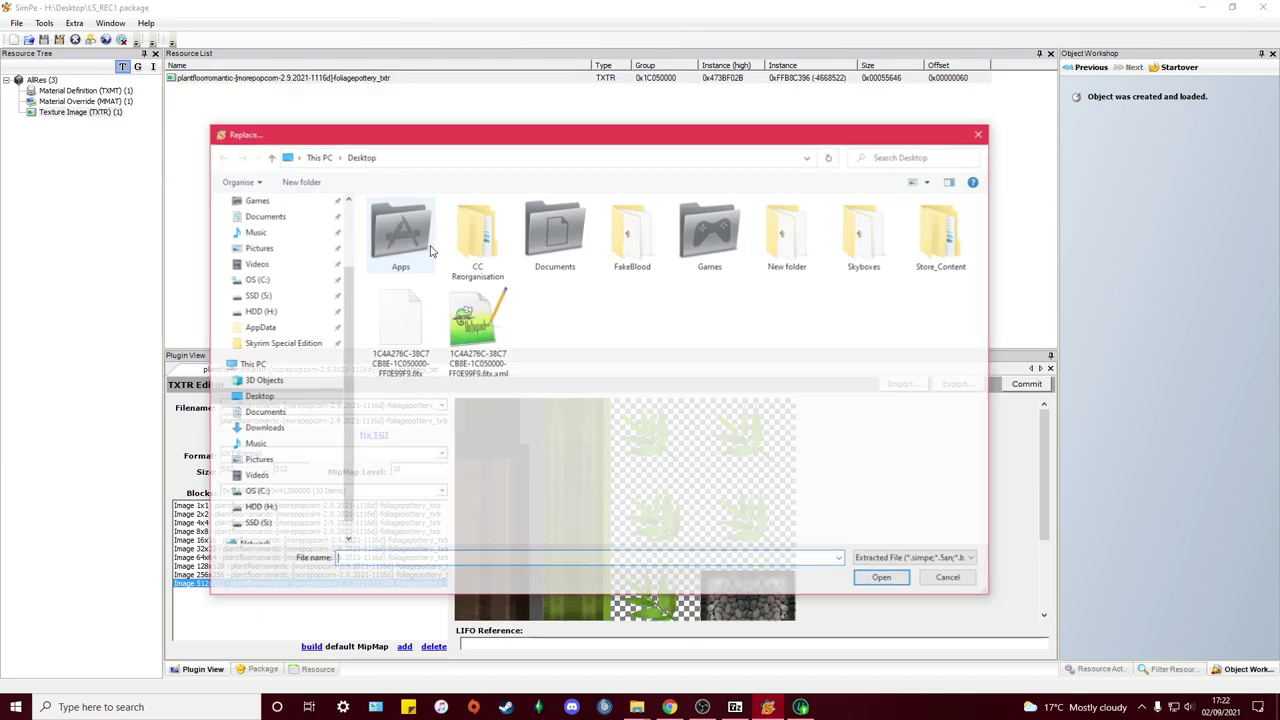
left_click(397, 338)
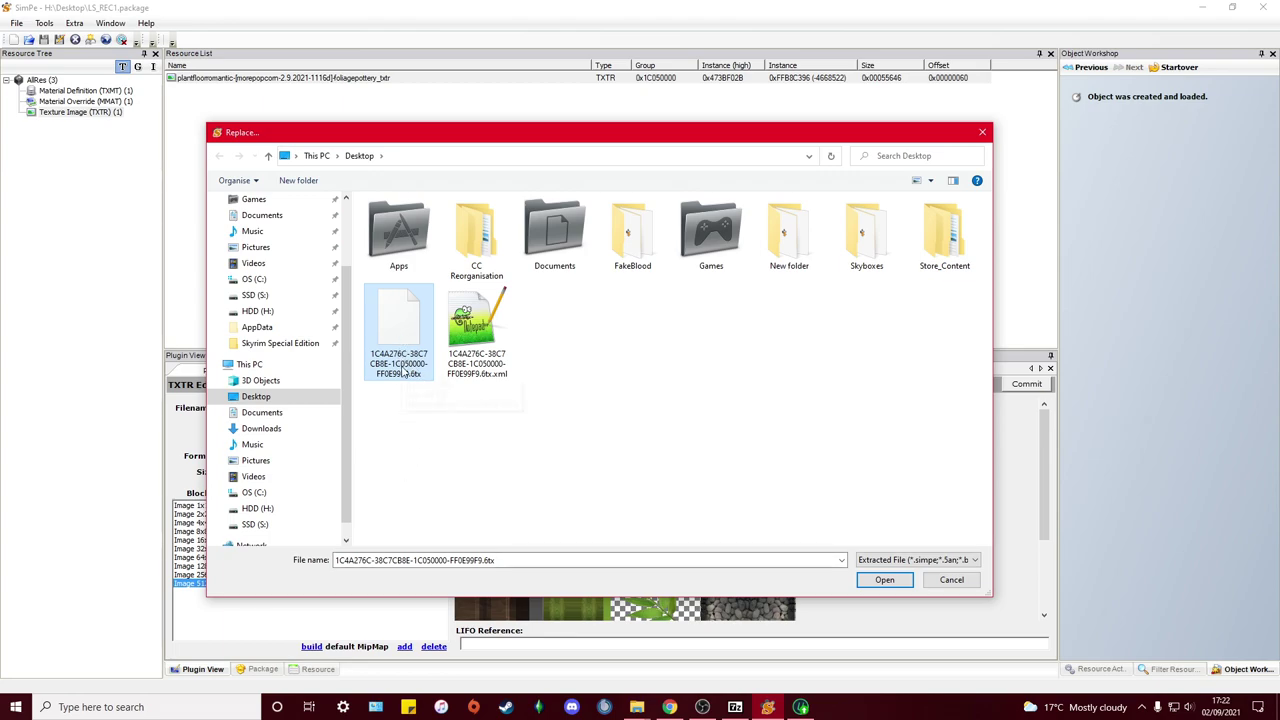
left_click(884, 580)
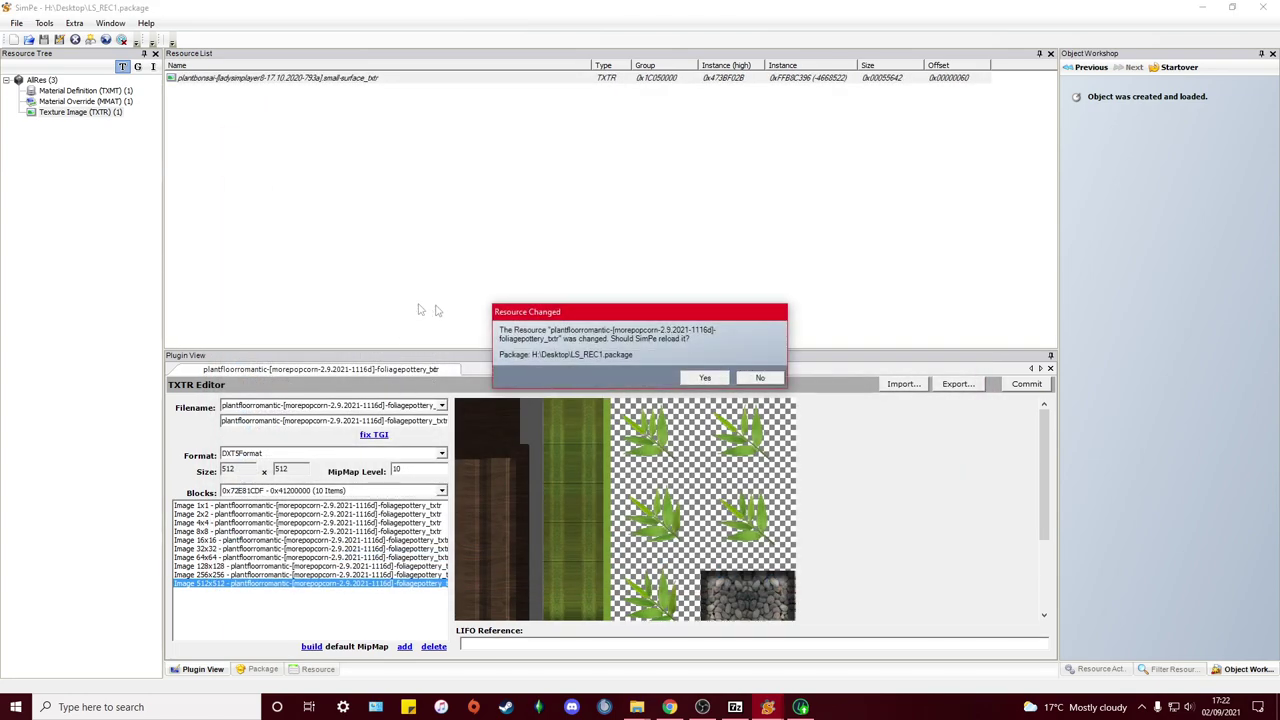
left_click(772, 375)
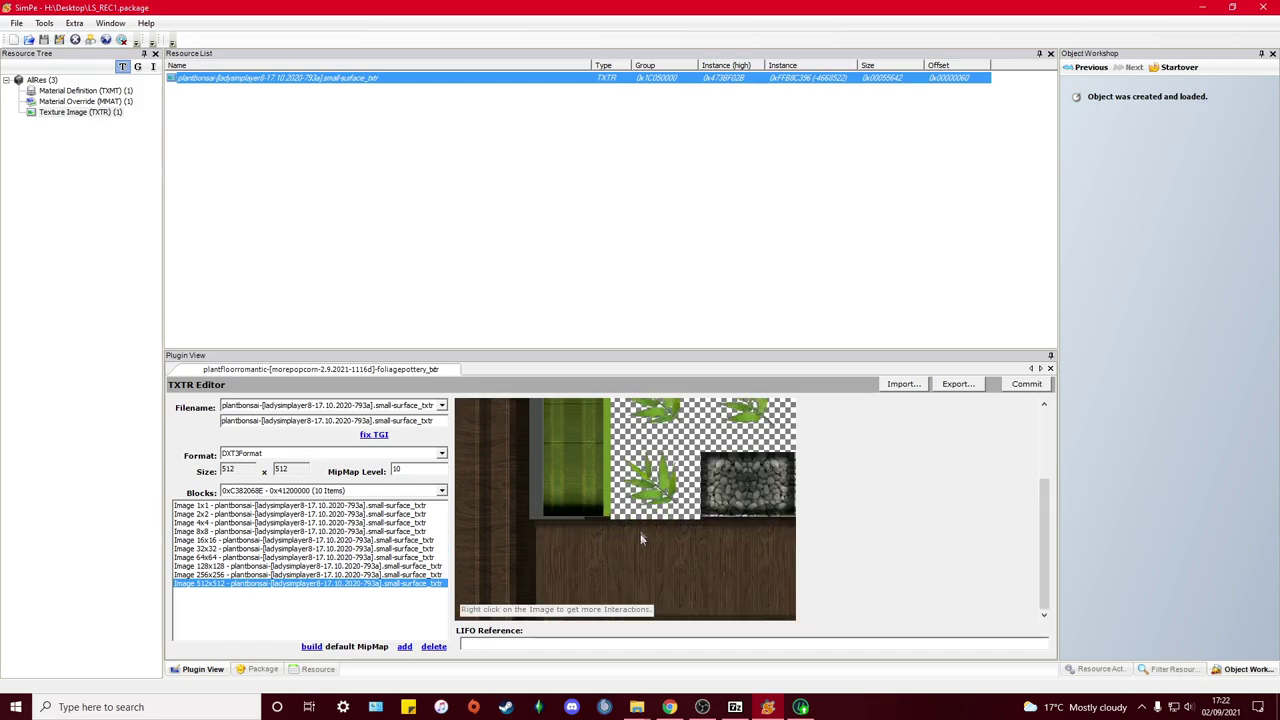
Step: Commit the new bonsai texture and save LS_REC1.package
scroll(494, 490, "down", 2)
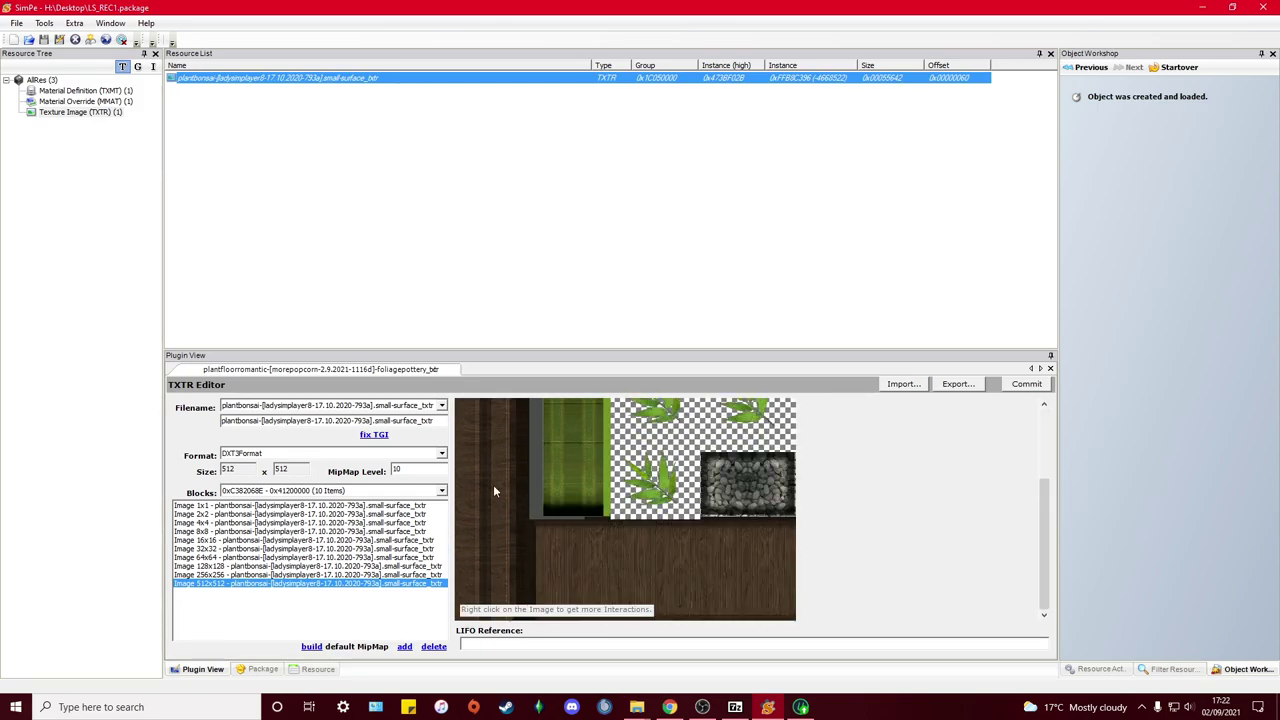
scroll(556, 545, "up", 2)
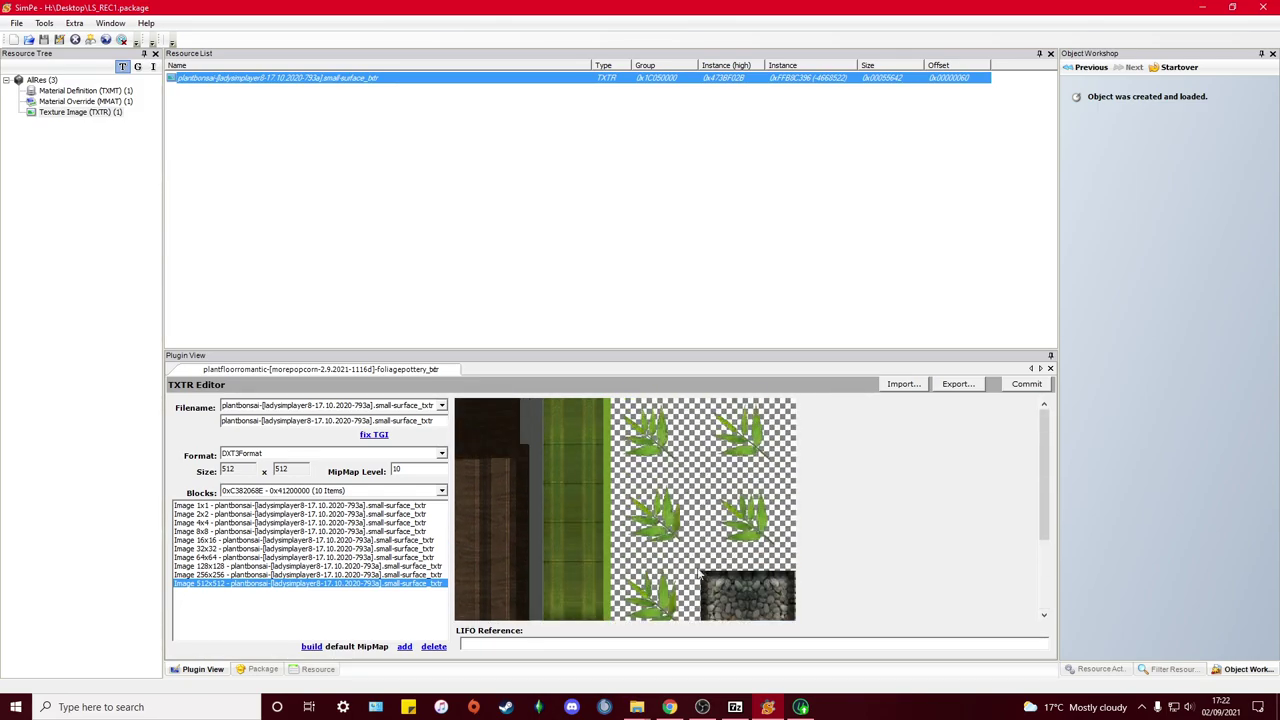
scroll(496, 538, "down", 3)
scroll(706, 565, "up", 3)
scroll(676, 530, "down", 3)
scroll(676, 530, "up", 3)
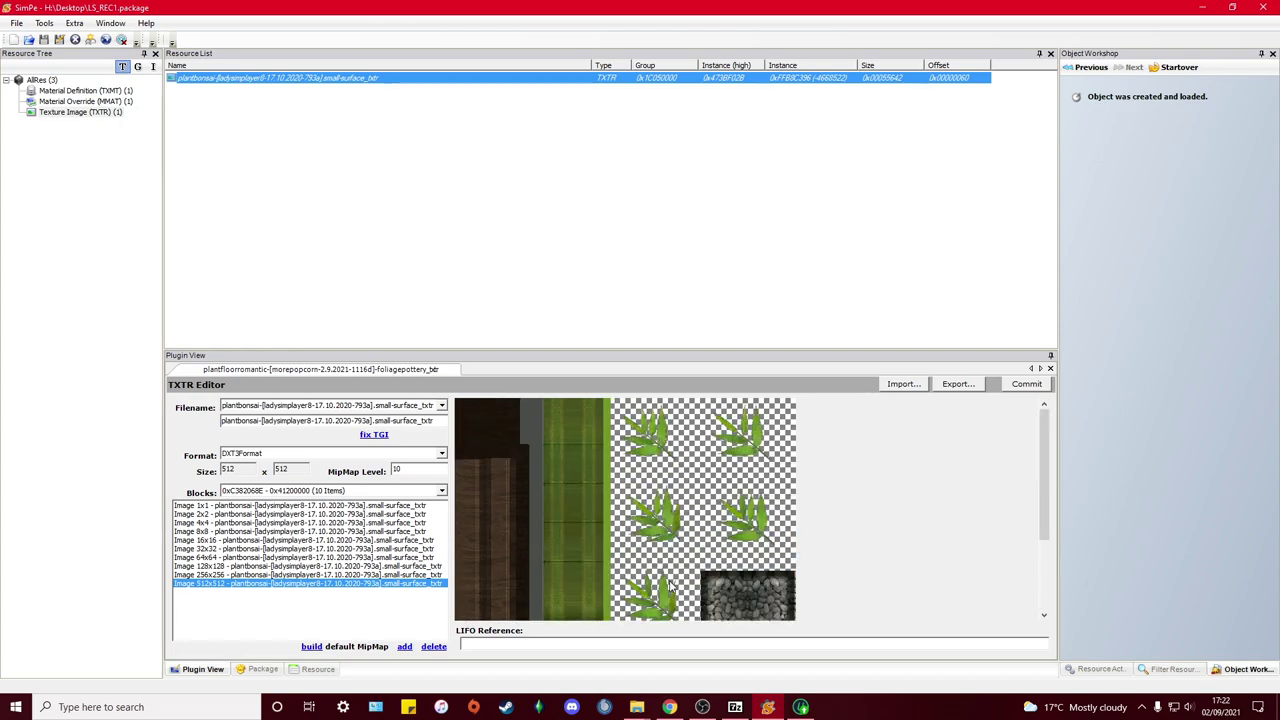
scroll(669, 584, "down", 3)
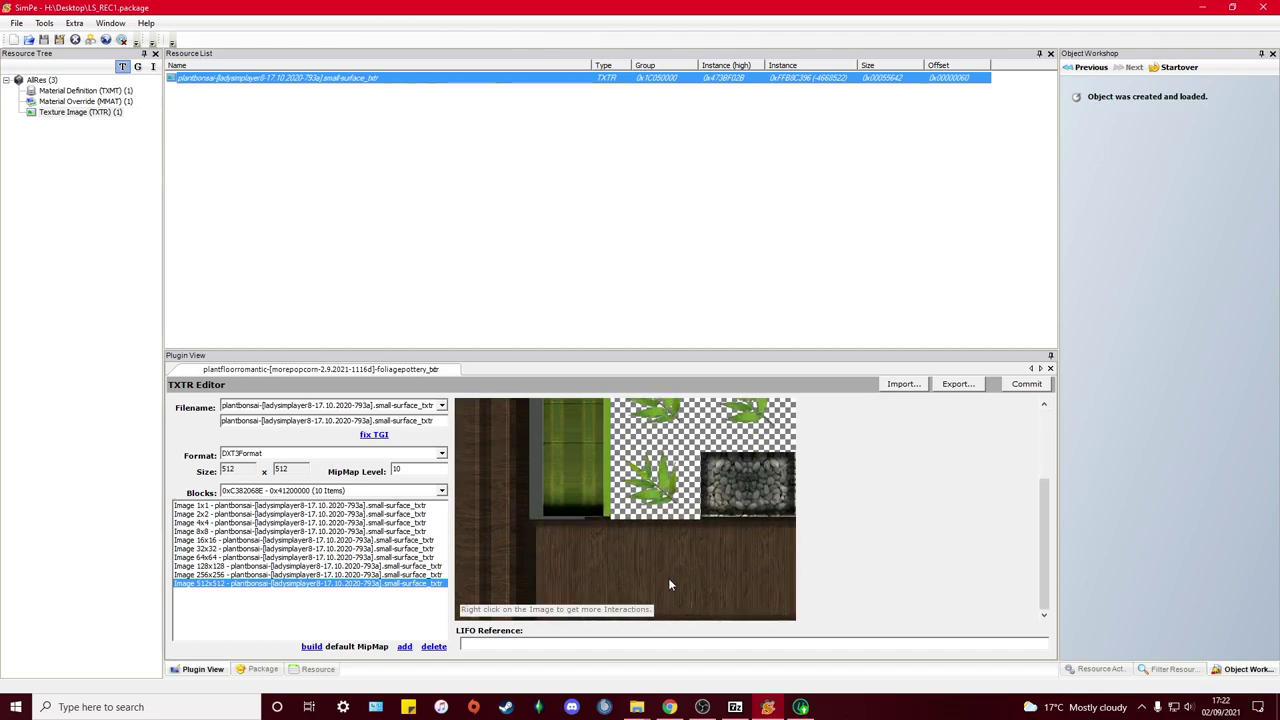
left_click(1024, 386)
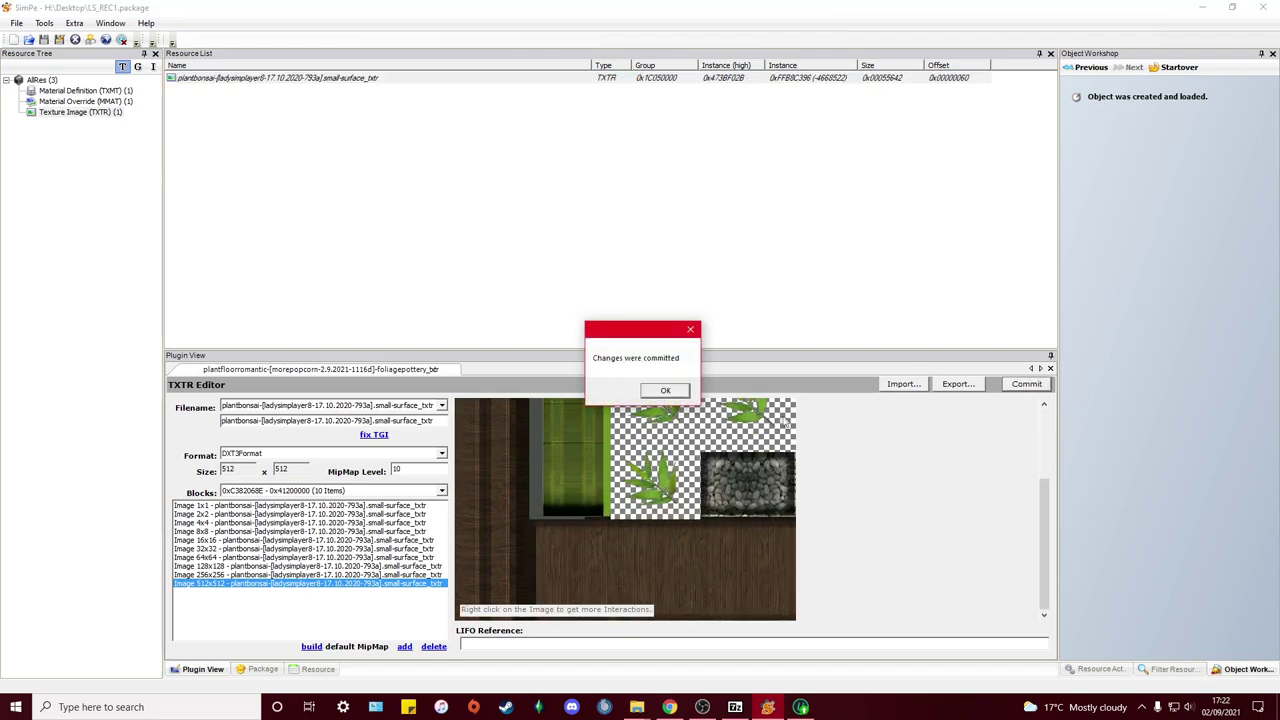
left_click(662, 390)
left_click(45, 40)
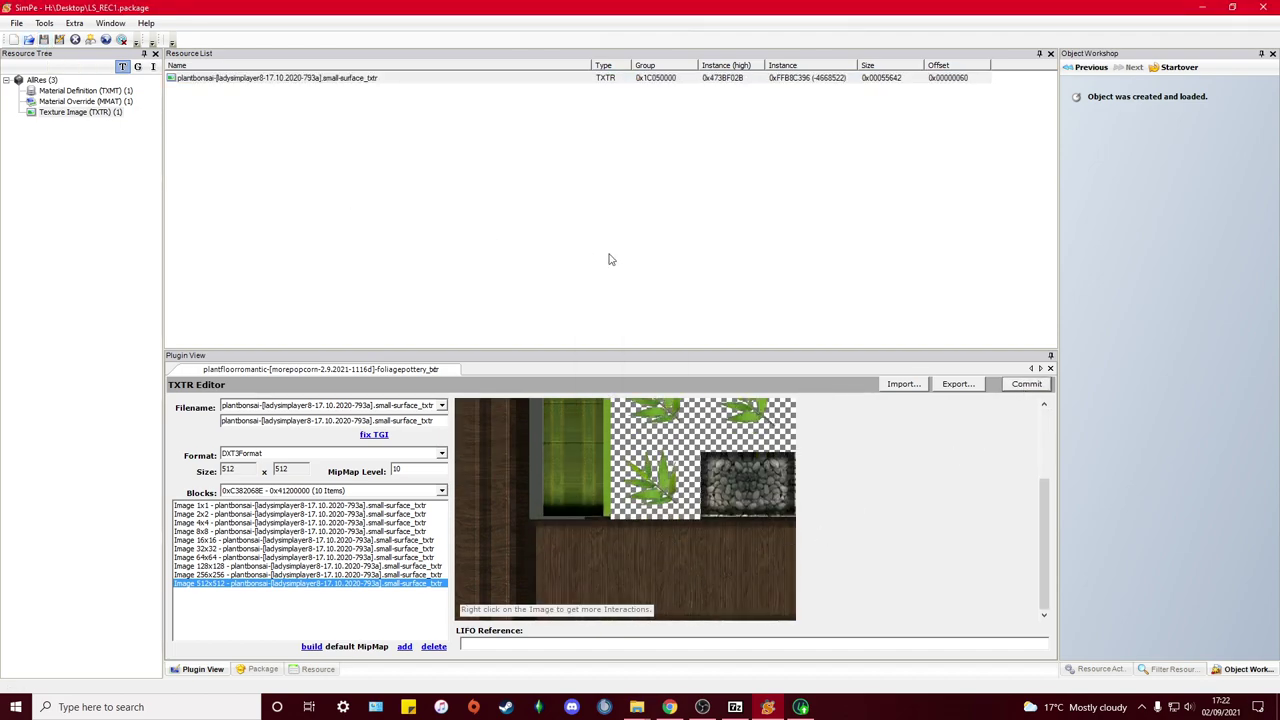
scroll(594, 515, "up", 3)
Step: Move LS_REC1.package from the desktop into New folder
scroll(594, 515, "down", 3)
scroll(593, 505, "up", 3)
scroll(593, 505, "down", 3)
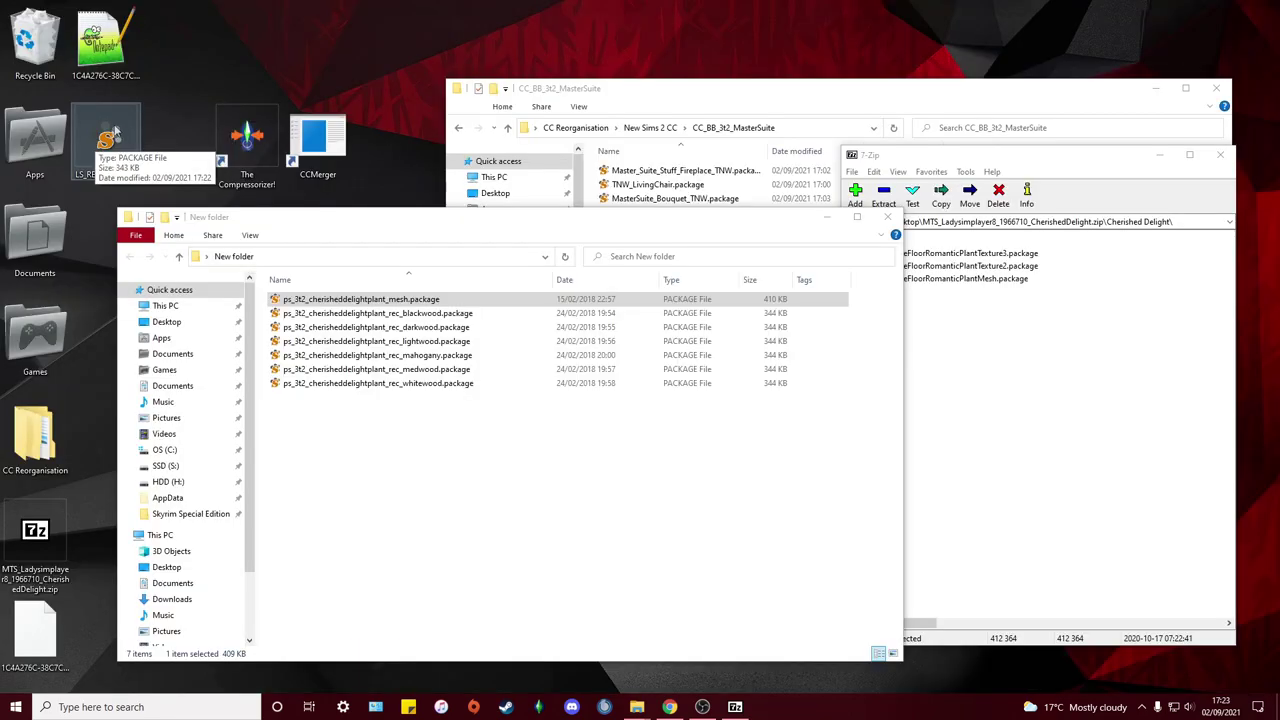
left_click_drag(112, 131, 412, 482)
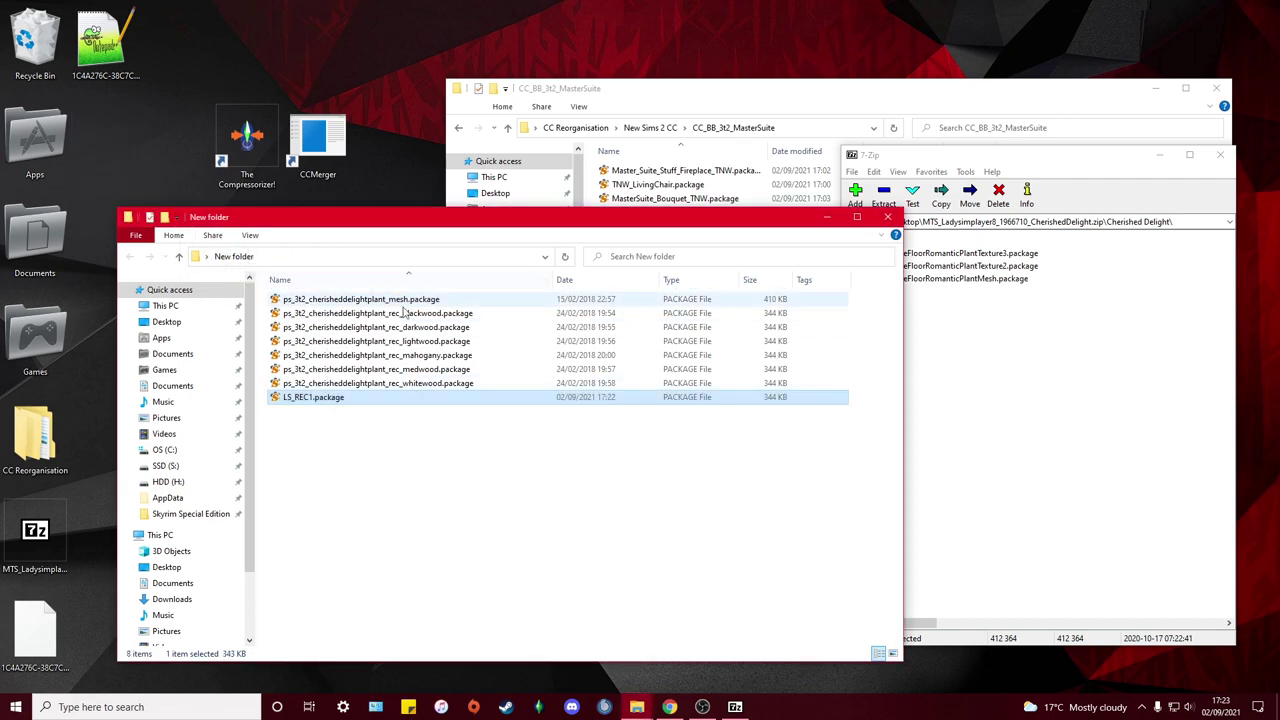
Step: Delete the extracted .6tx texture from the desktop and list the Texture2 package's texture images
left_click(48, 645)
key("Delete")
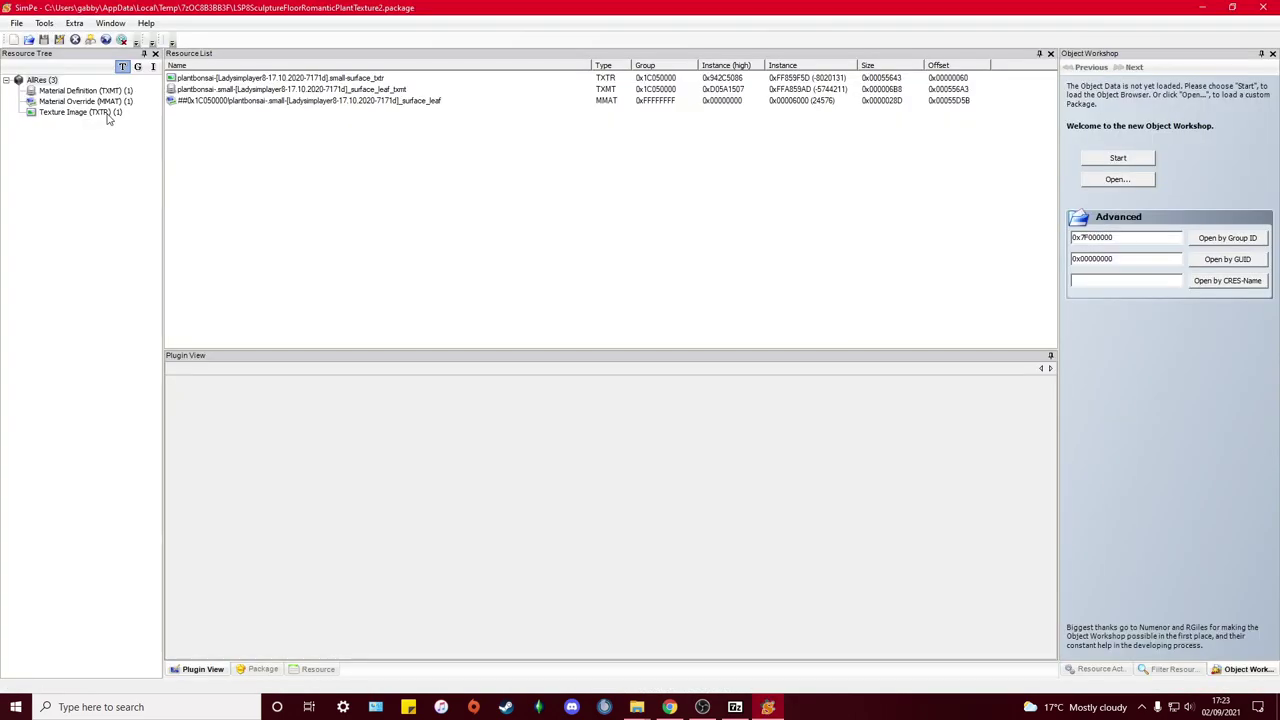
left_click(108, 113)
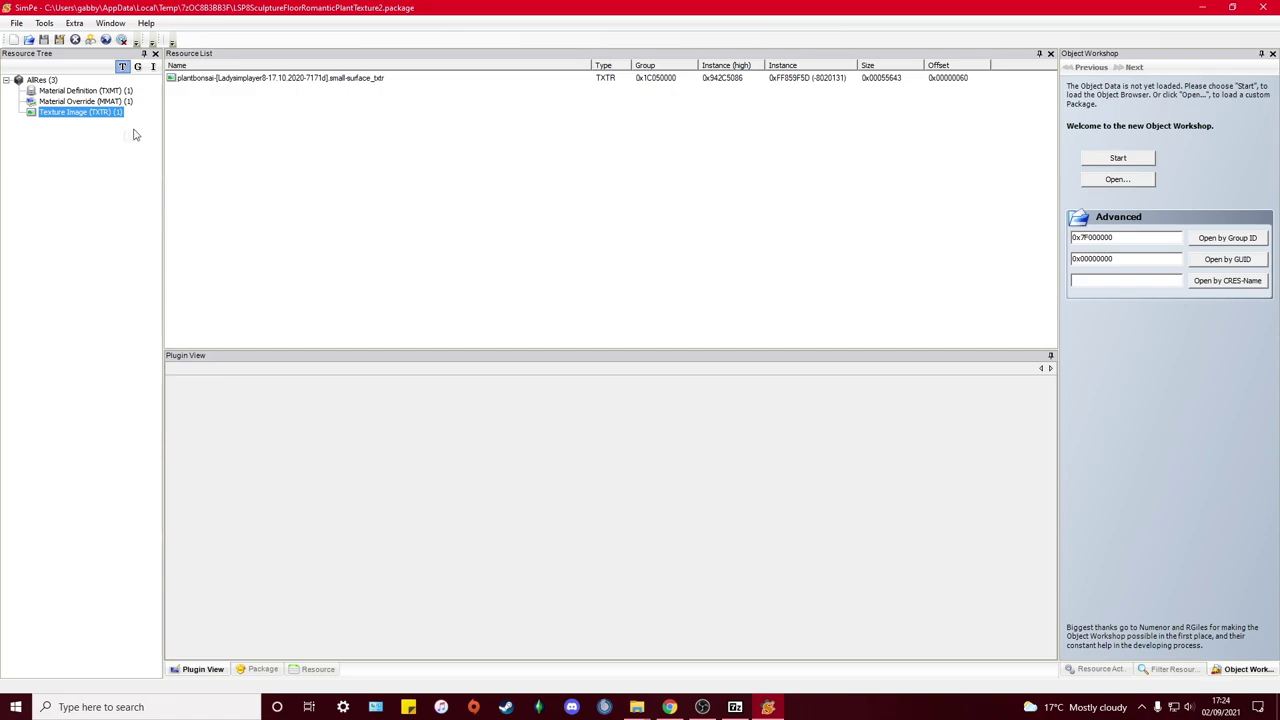
Step: Extract the Texture2 package's plantbonsai small-surface texture to the desktop
left_click(289, 80)
right_click(289, 80)
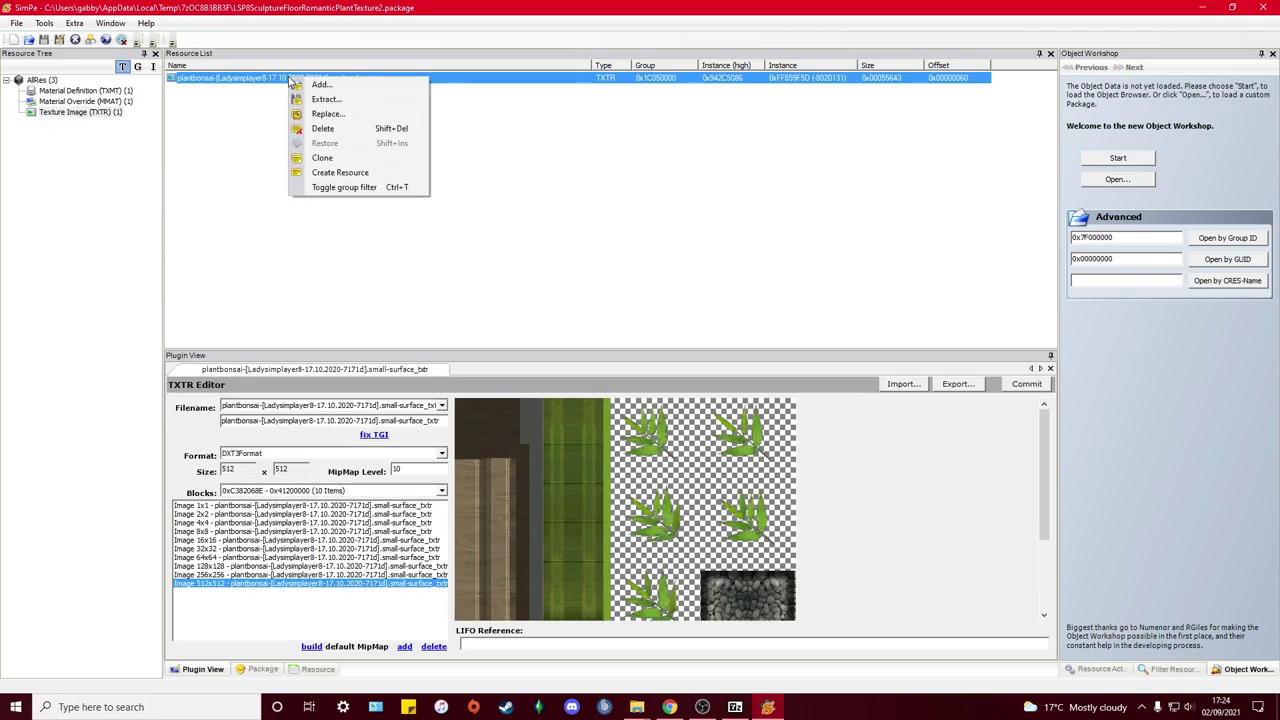
left_click(320, 97)
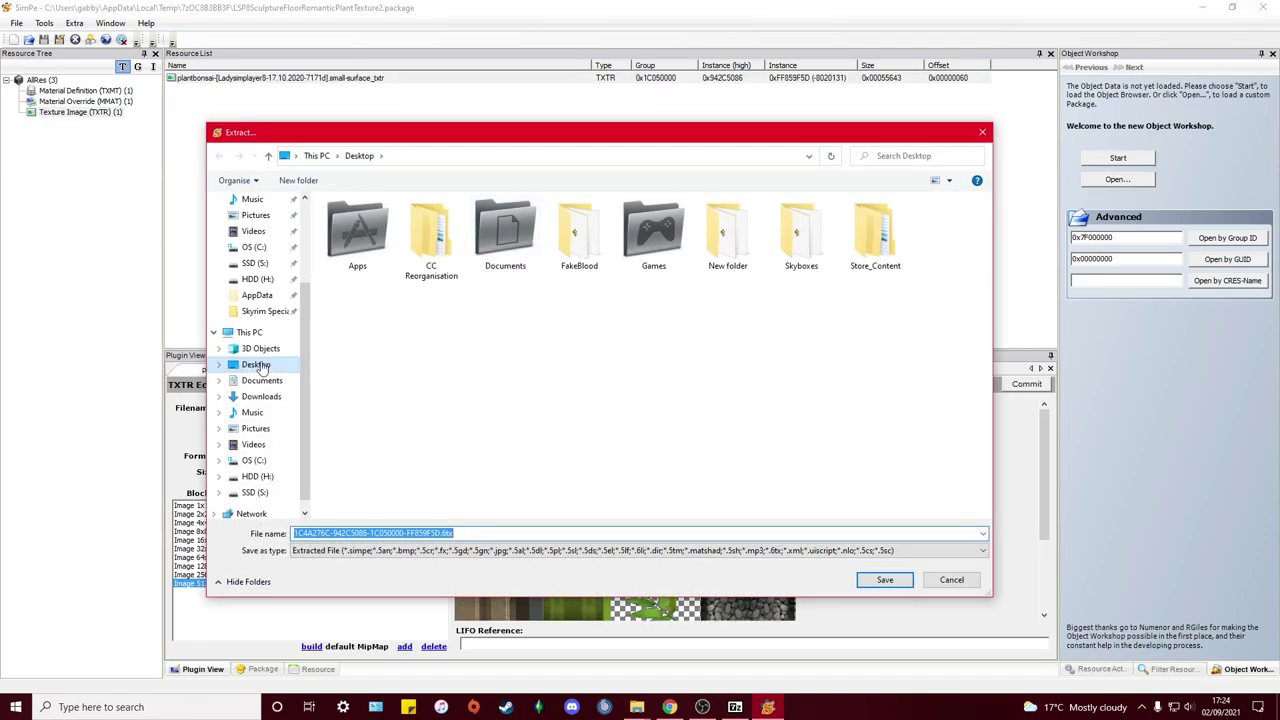
left_click(885, 580)
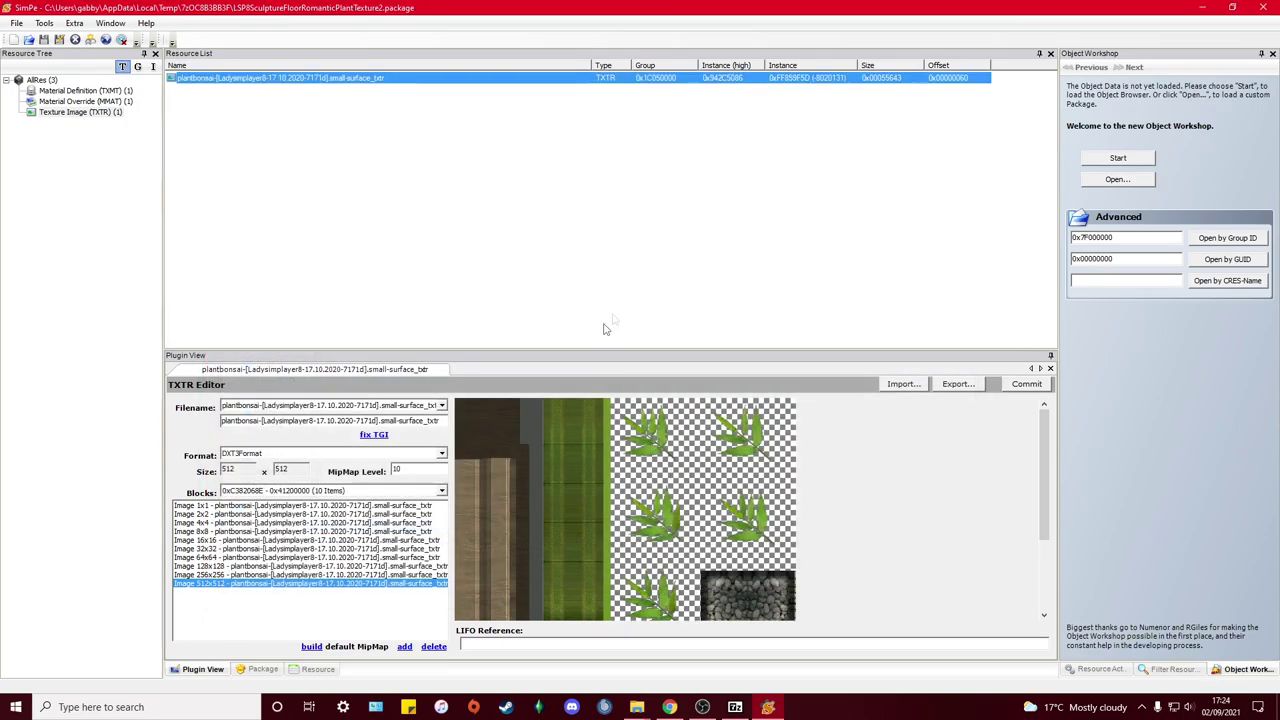
Step: Load the Cherished Delight mesh package and save a recolour of it as LS_REC2
left_click(1115, 181)
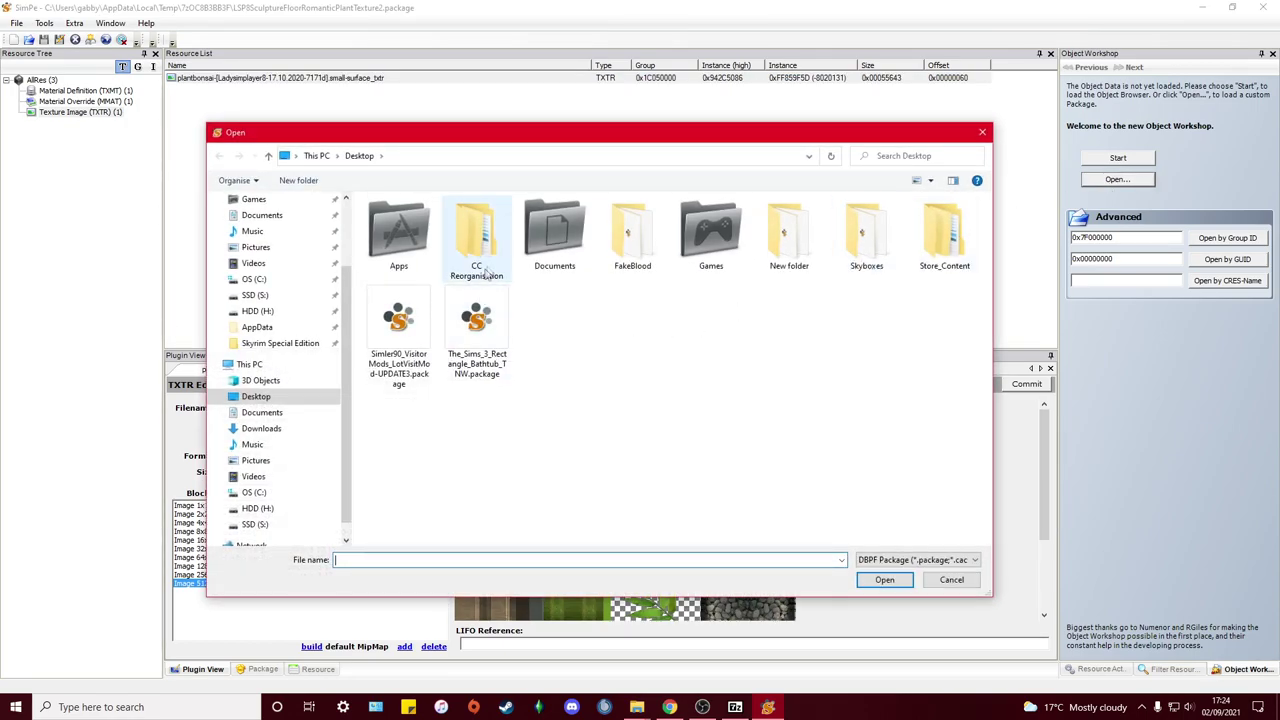
double_click(789, 238)
left_click(468, 235)
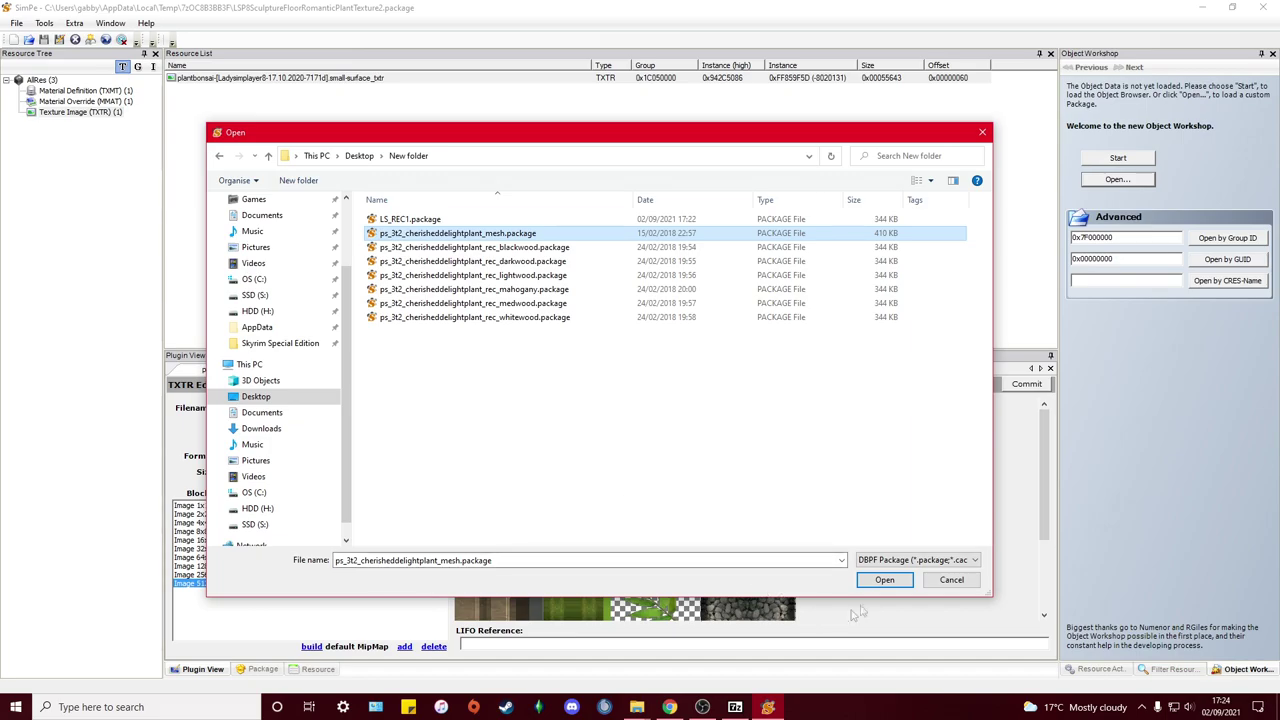
left_click(885, 580)
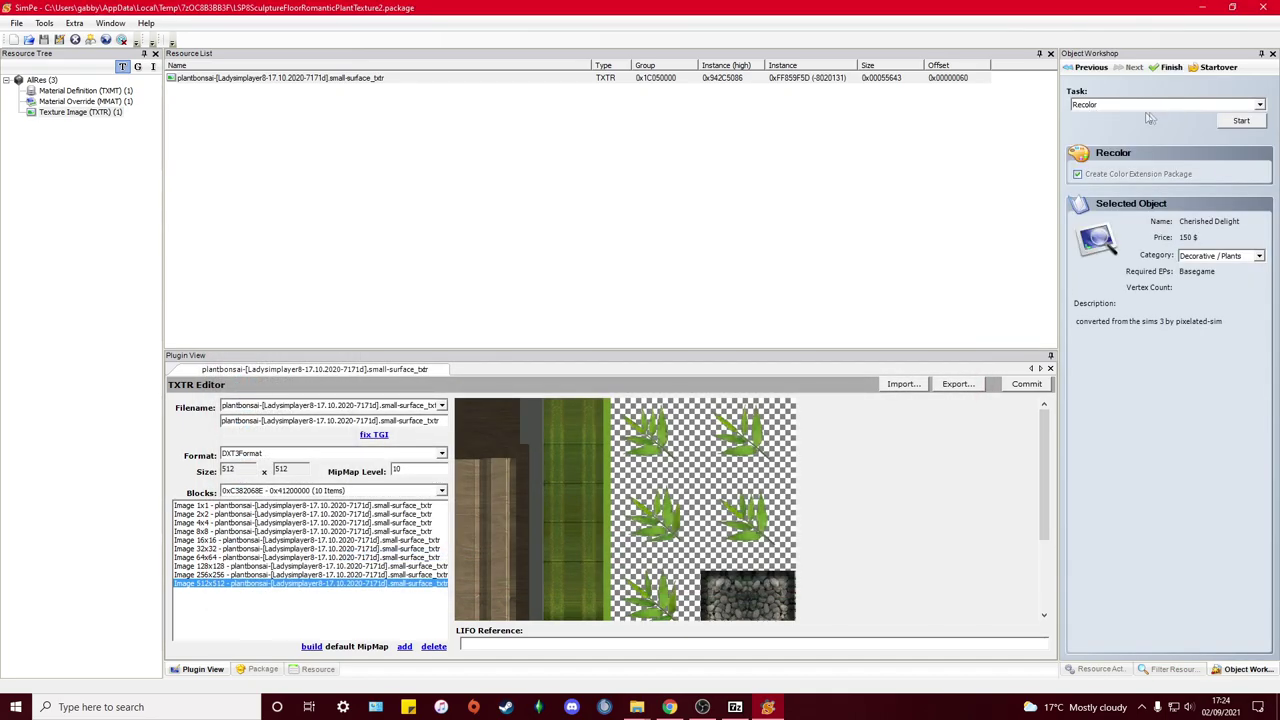
left_click(1241, 120)
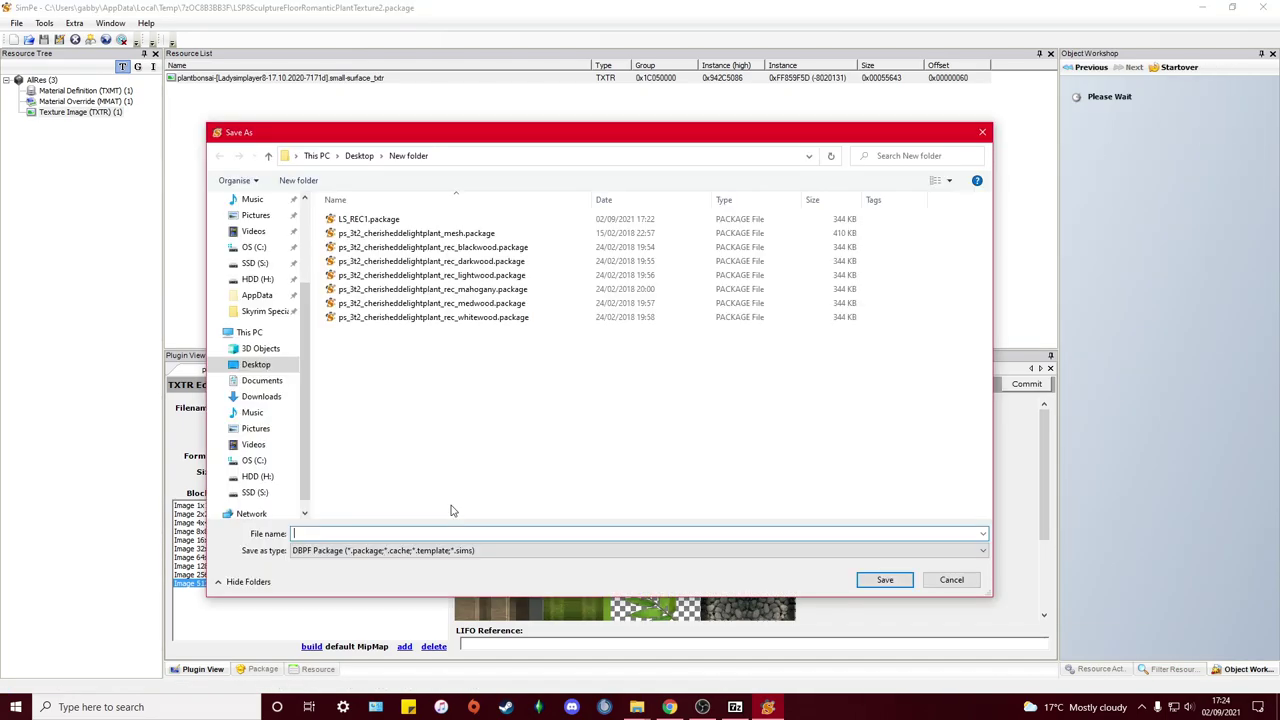
type("LS_REC2")
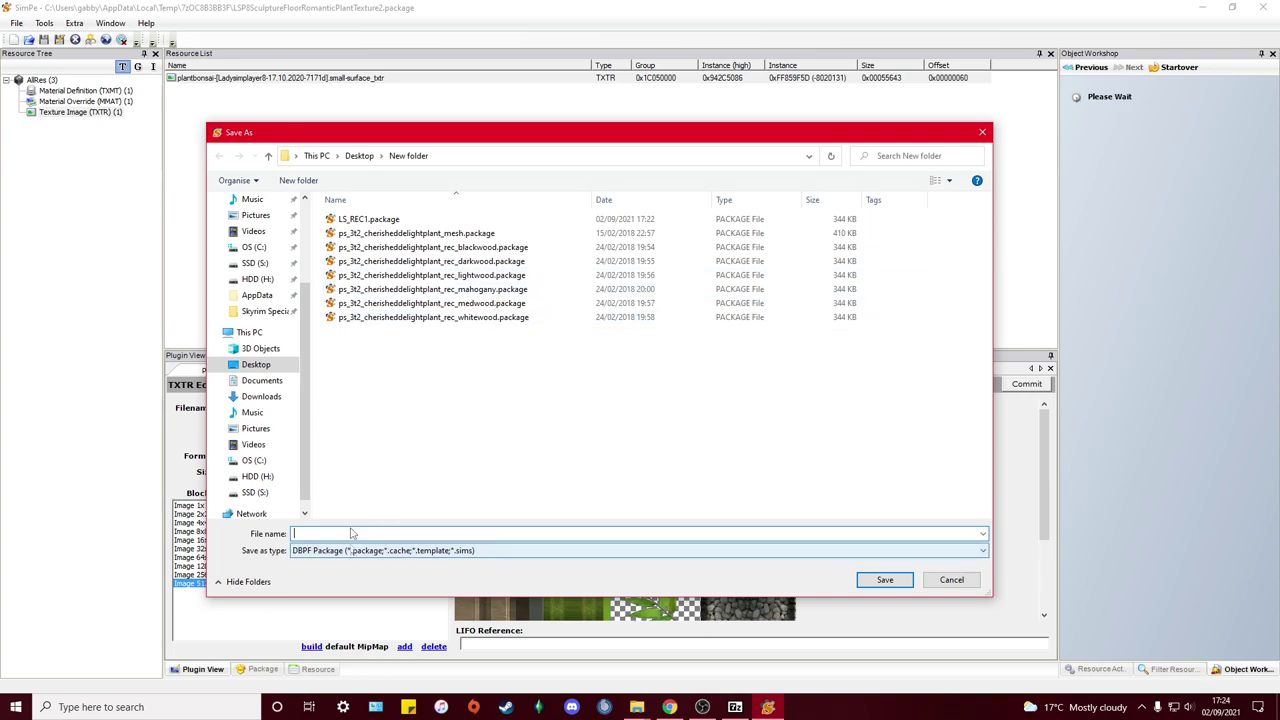
key("Return")
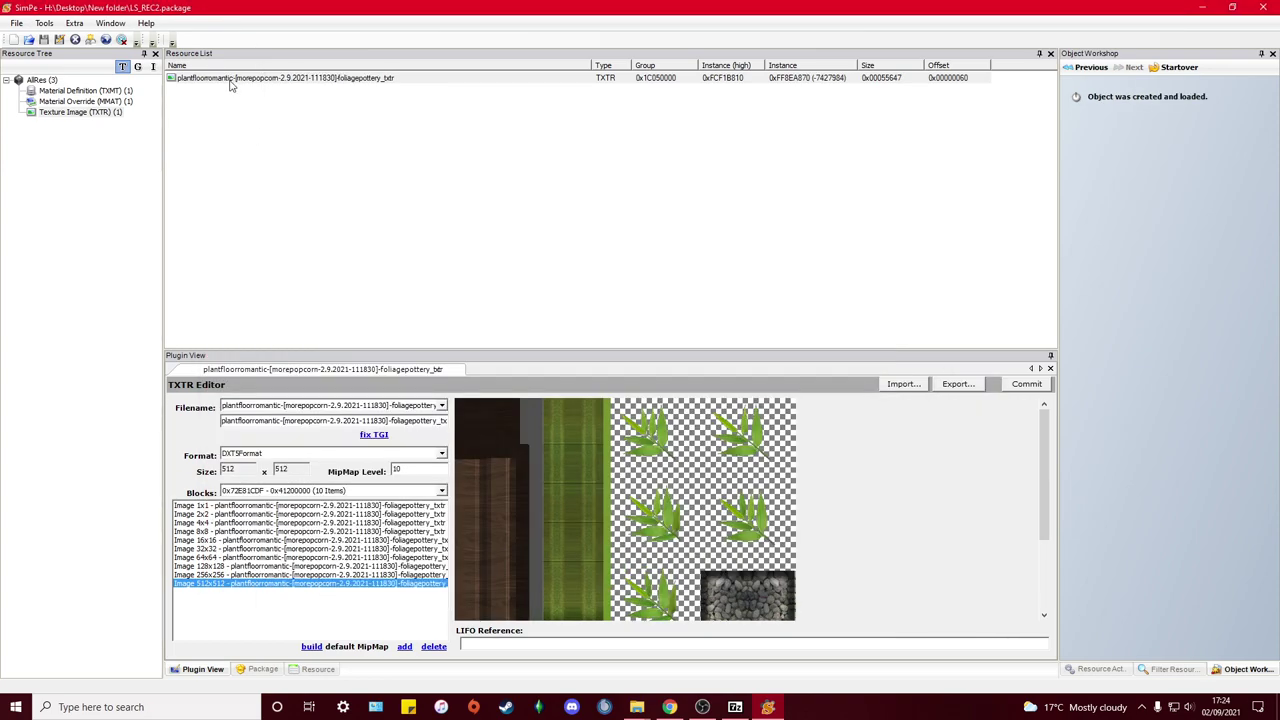
Step: Replace LS_REC2's foliage pottery texture with the extracted bonsai texture, commit, and save
left_click(233, 84)
right_click(297, 79)
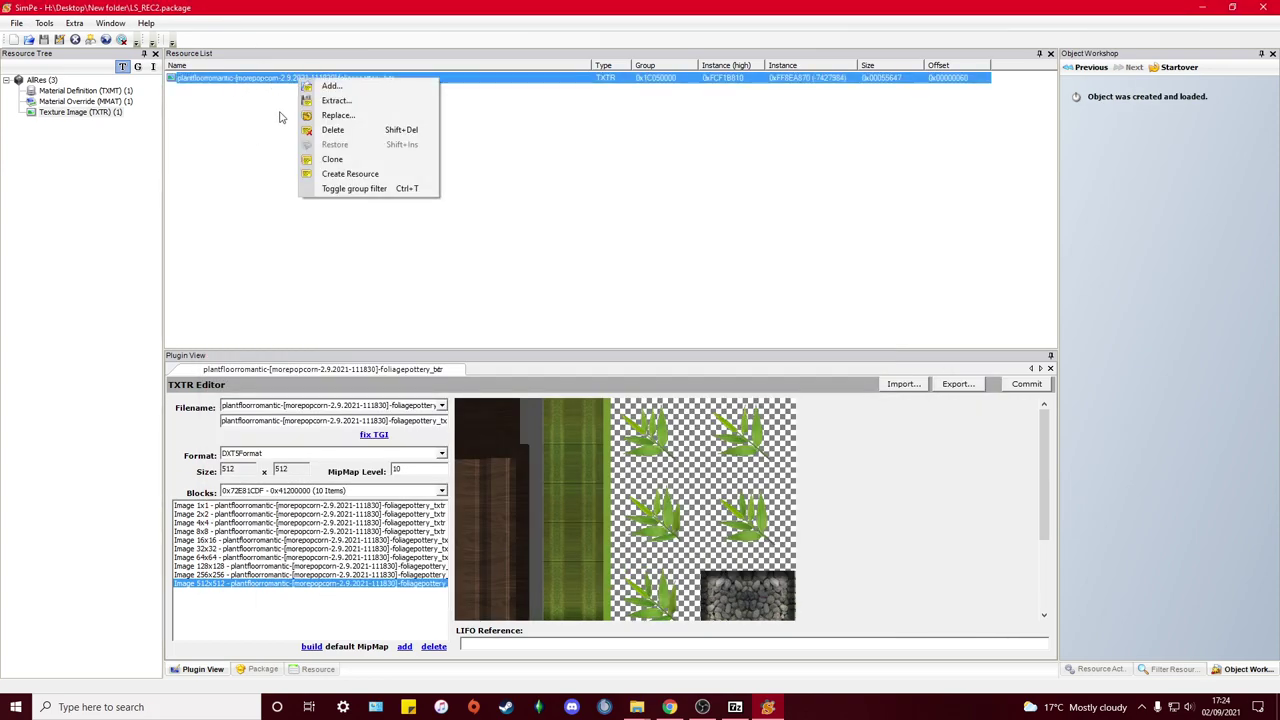
left_click(337, 115)
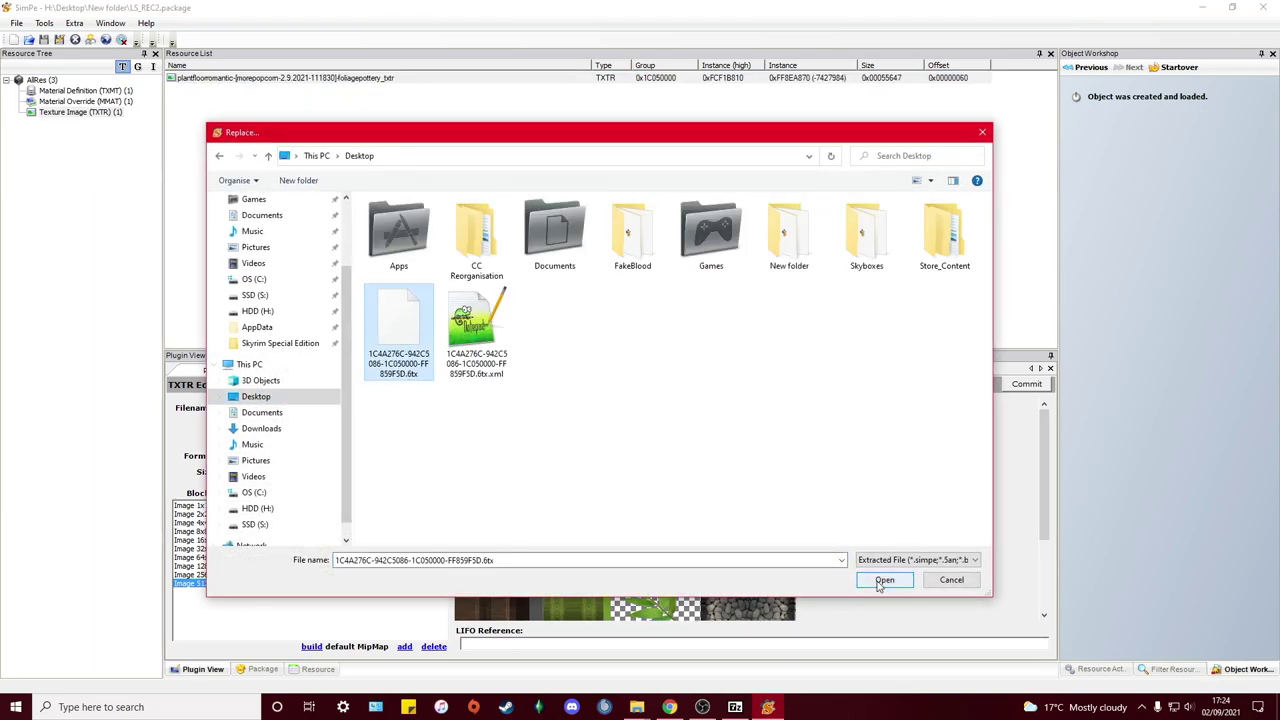
left_click(884, 580)
left_click(704, 379)
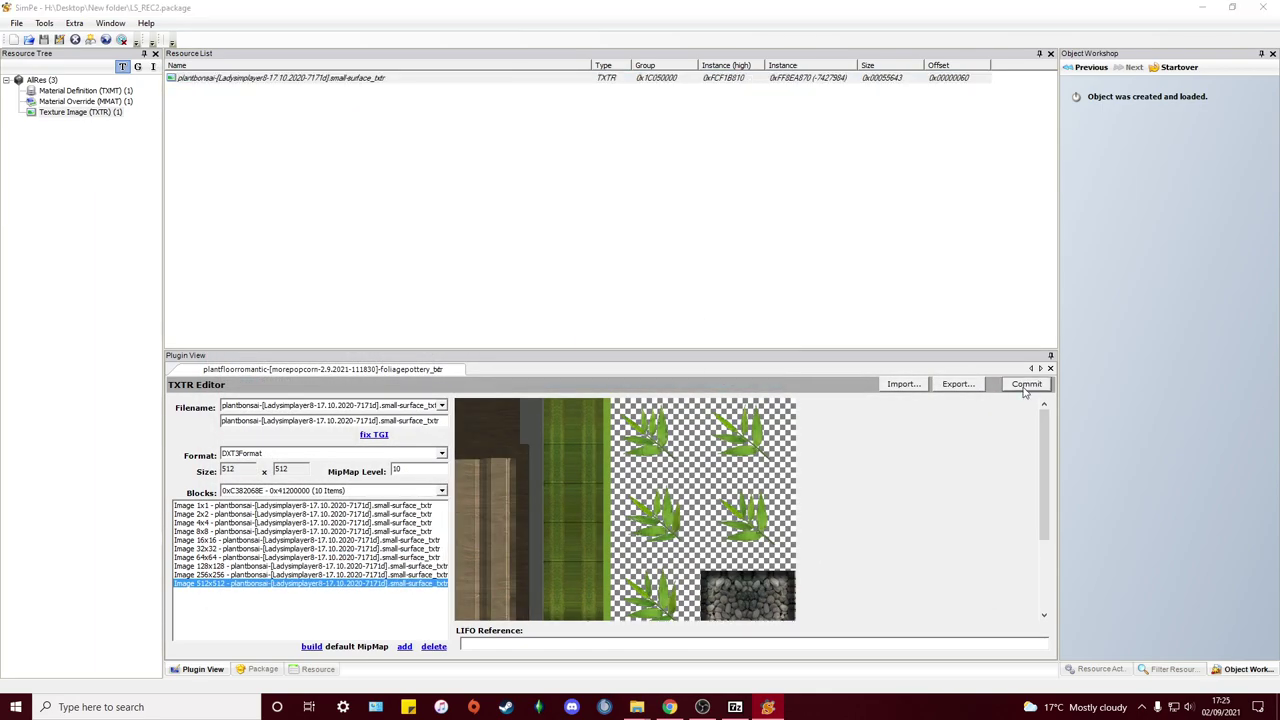
left_click(665, 393)
left_click(30, 40)
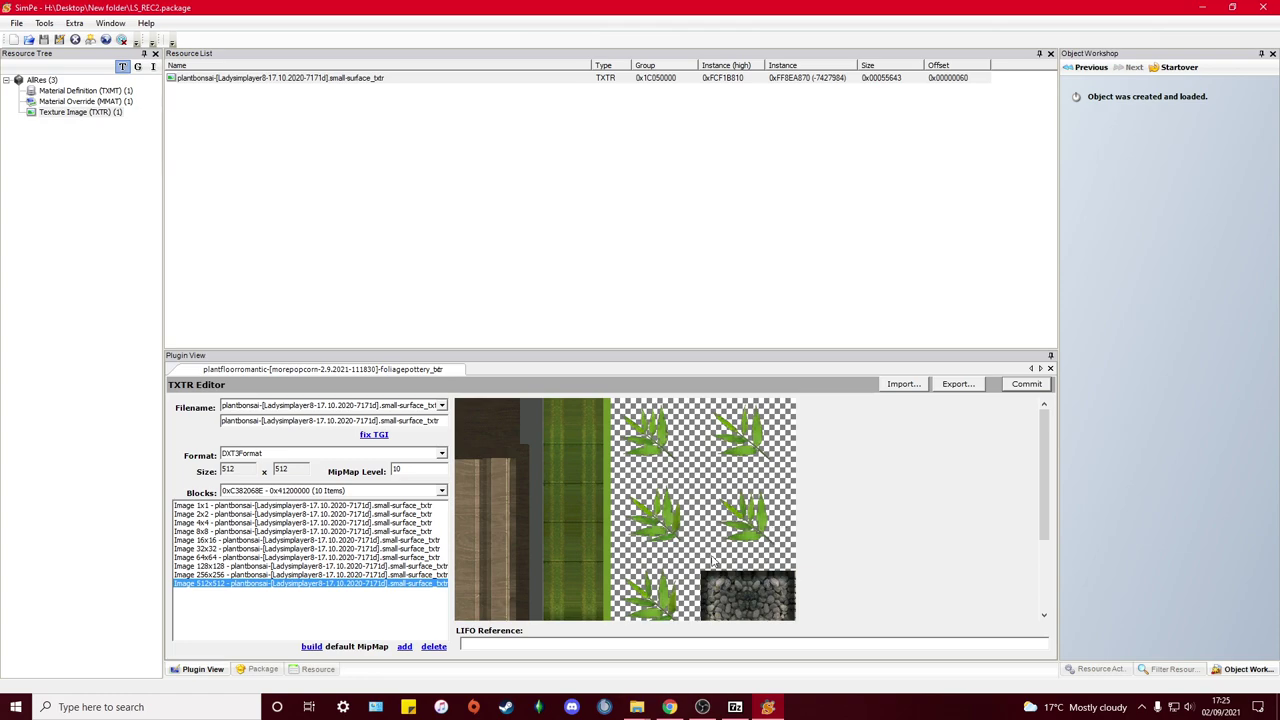
scroll(722, 550, "down", 3)
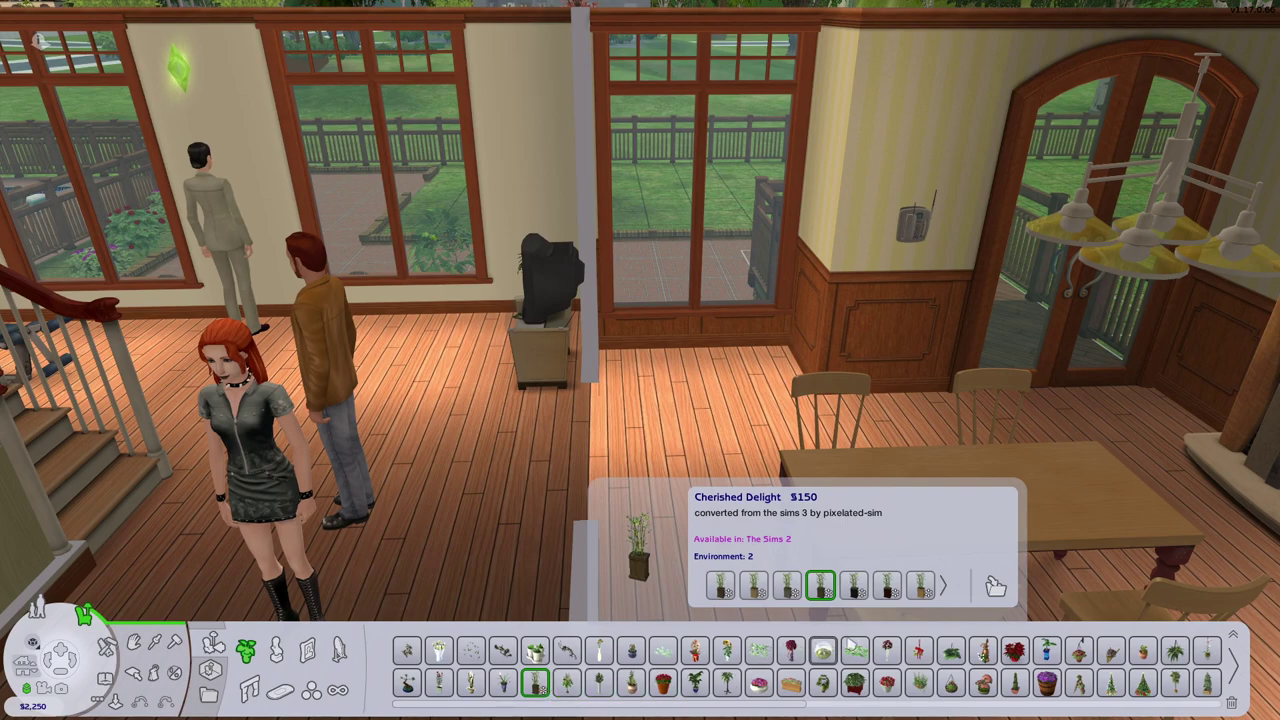
Step: Place three Cherished Delight bamboo plants in different pot colours beside the window
left_click(790, 590)
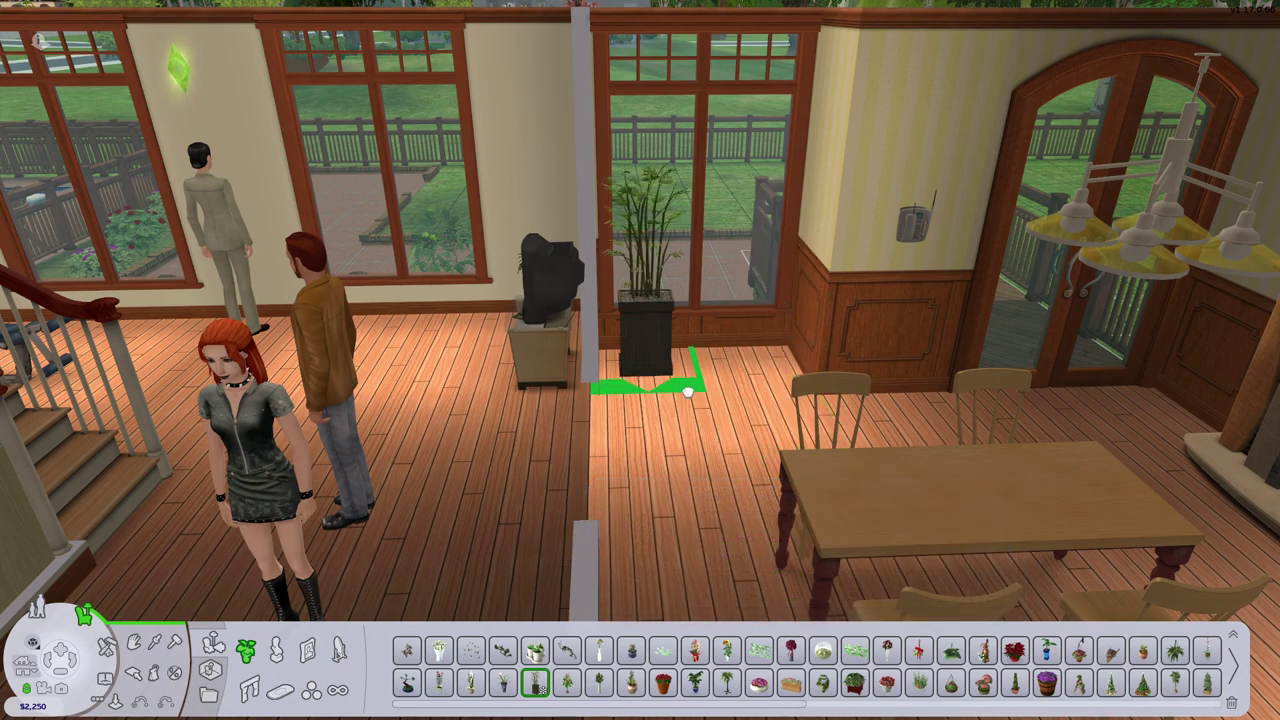
left_click(688, 392)
scroll(543, 537, "up", 3)
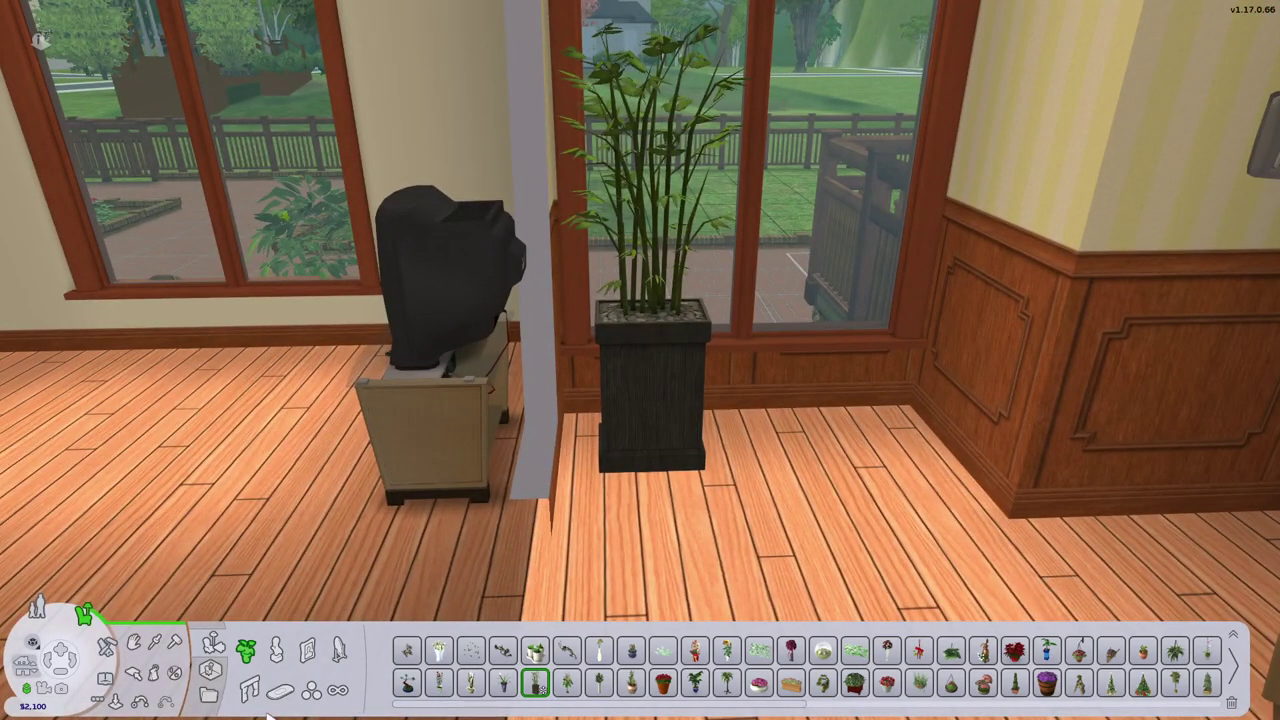
left_click(535, 683)
left_click(718, 430)
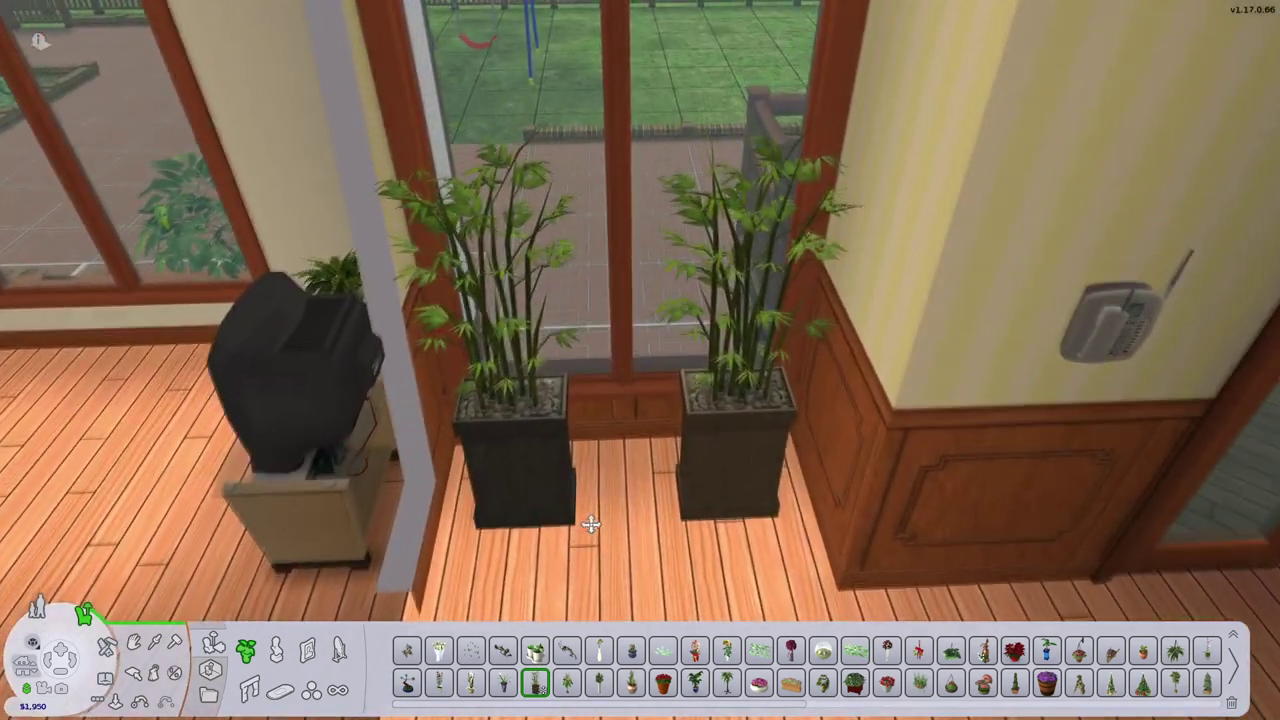
scroll(591, 525, "down", 3)
left_click(535, 683)
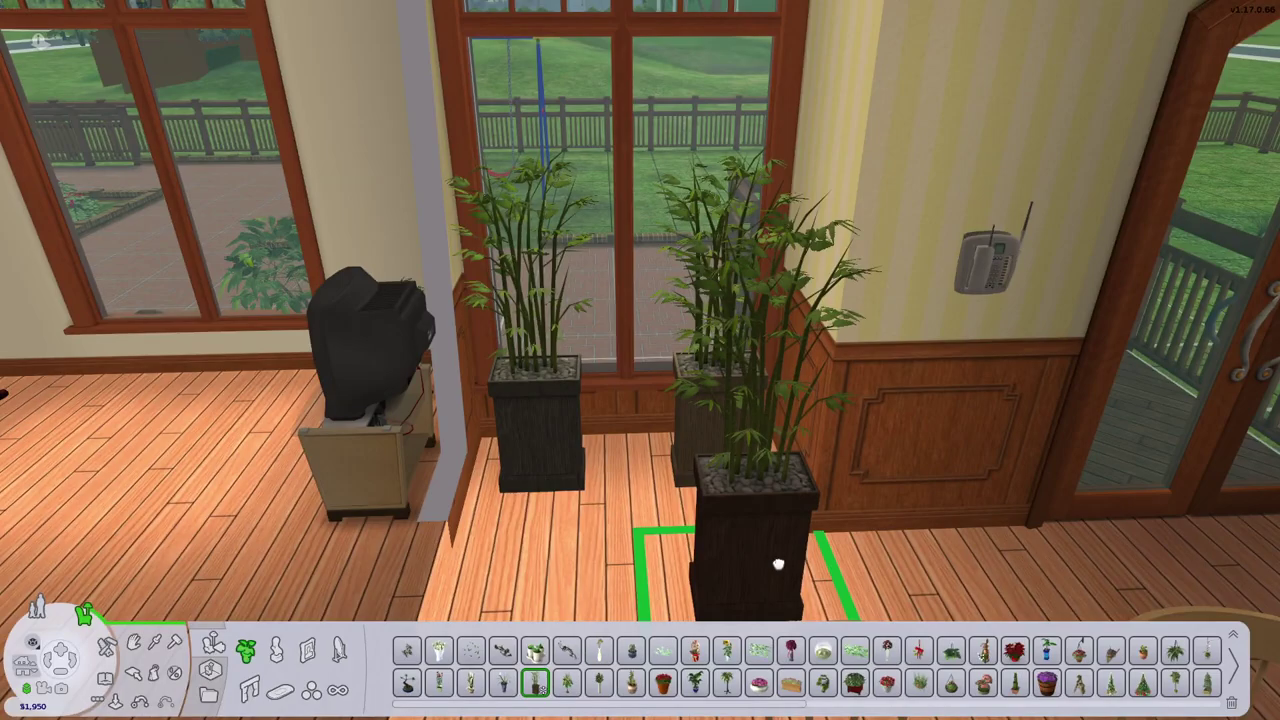
Step: Pan and turn the view around the room to inspect the bamboo planters
scroll(543, 529, "down", 3)
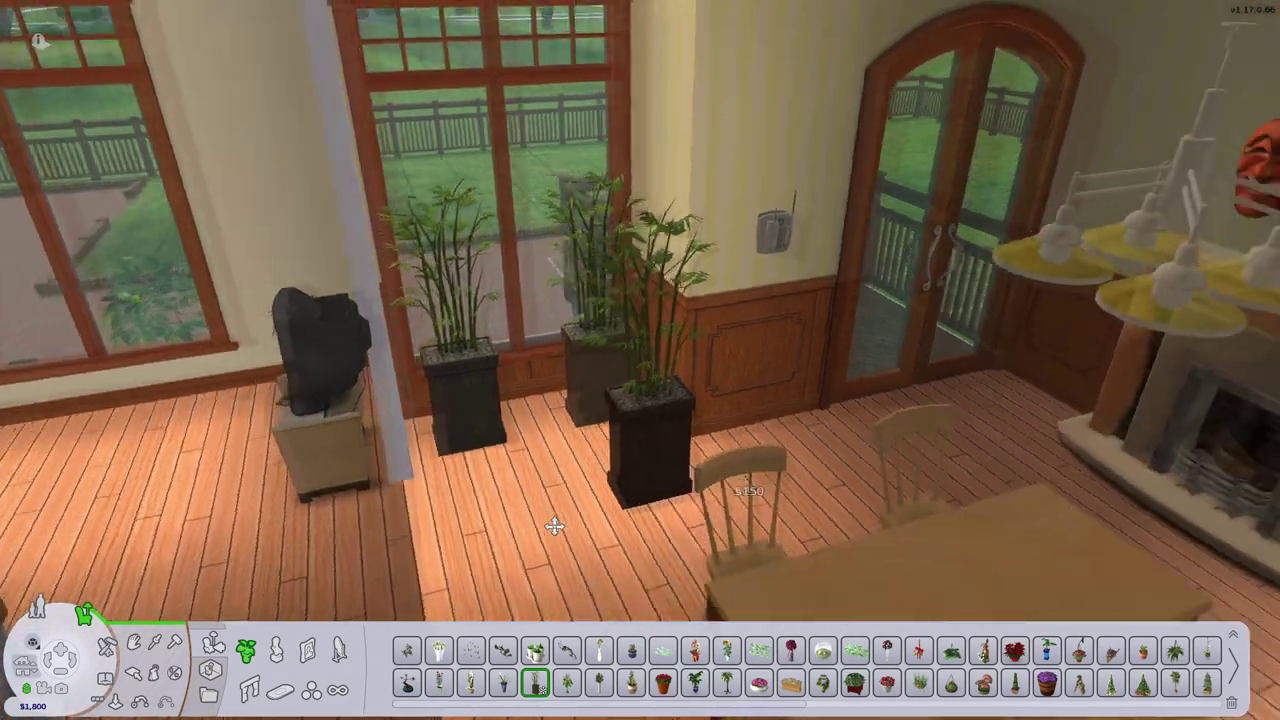
scroll(571, 543, "up", 5)
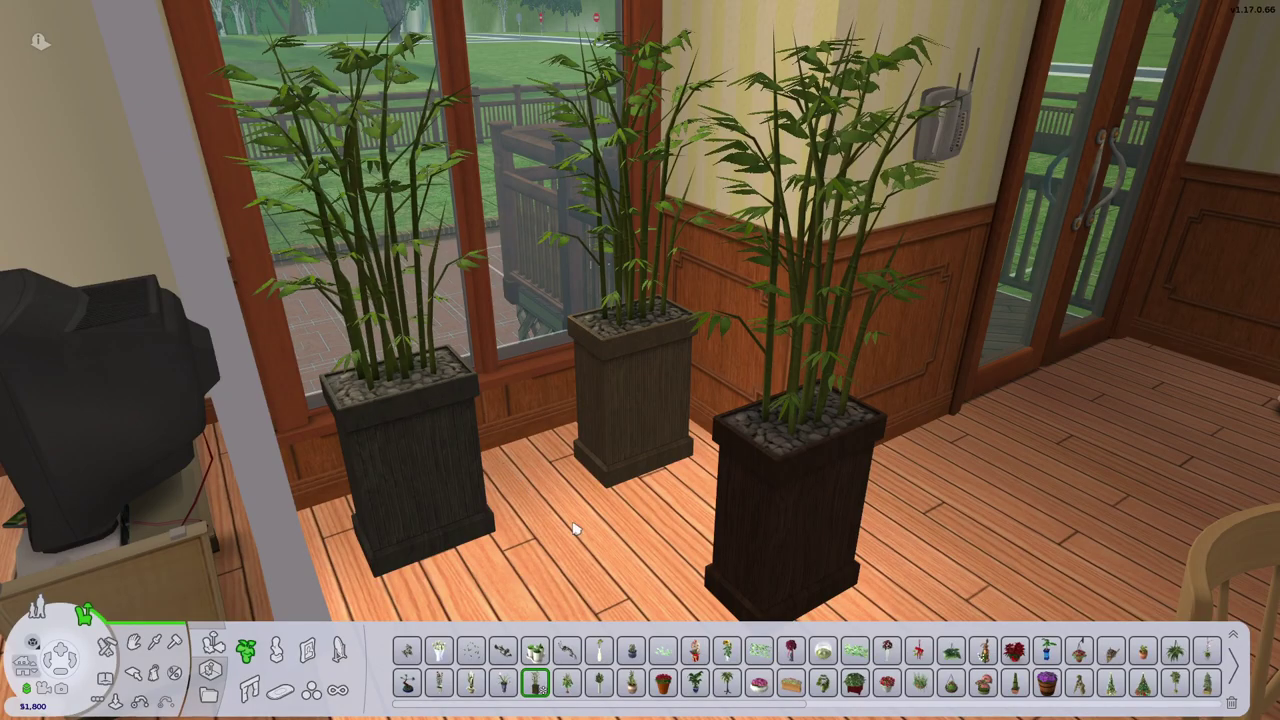
scroll(623, 523, "down", 3)
scroll(623, 523, "up", 3)
key("Right")
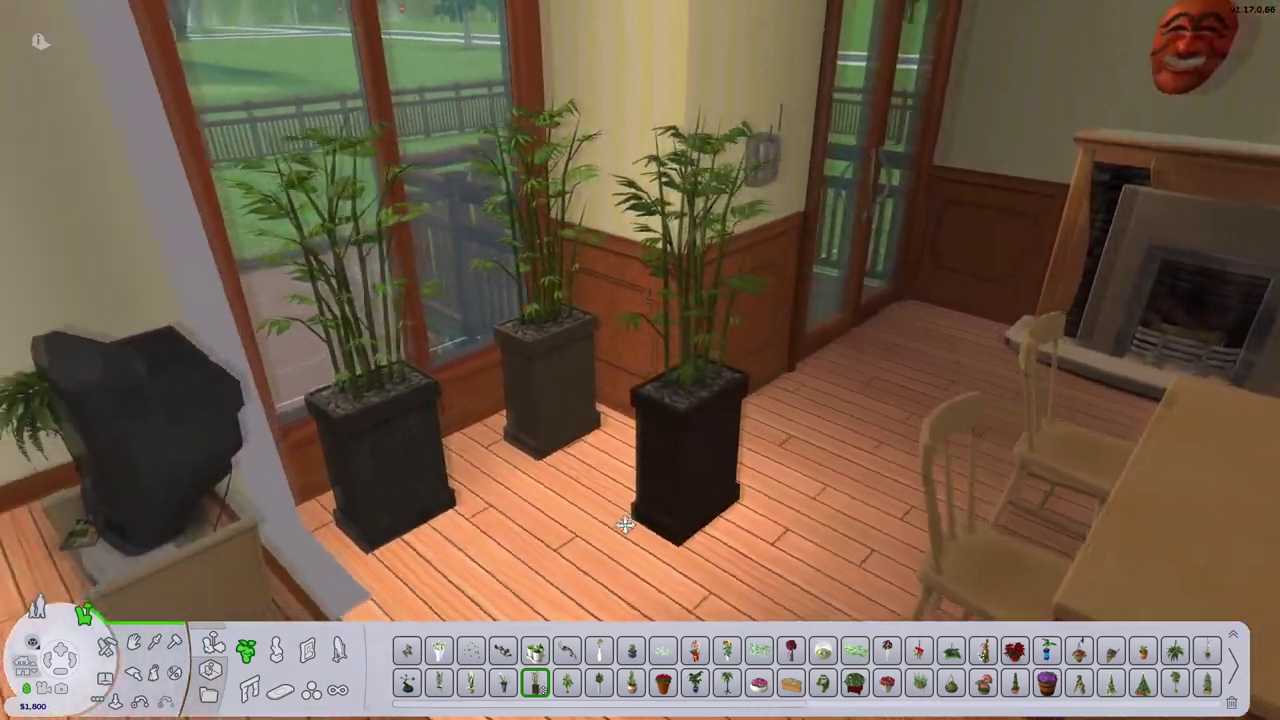
scroll(624, 524, "down", 3)
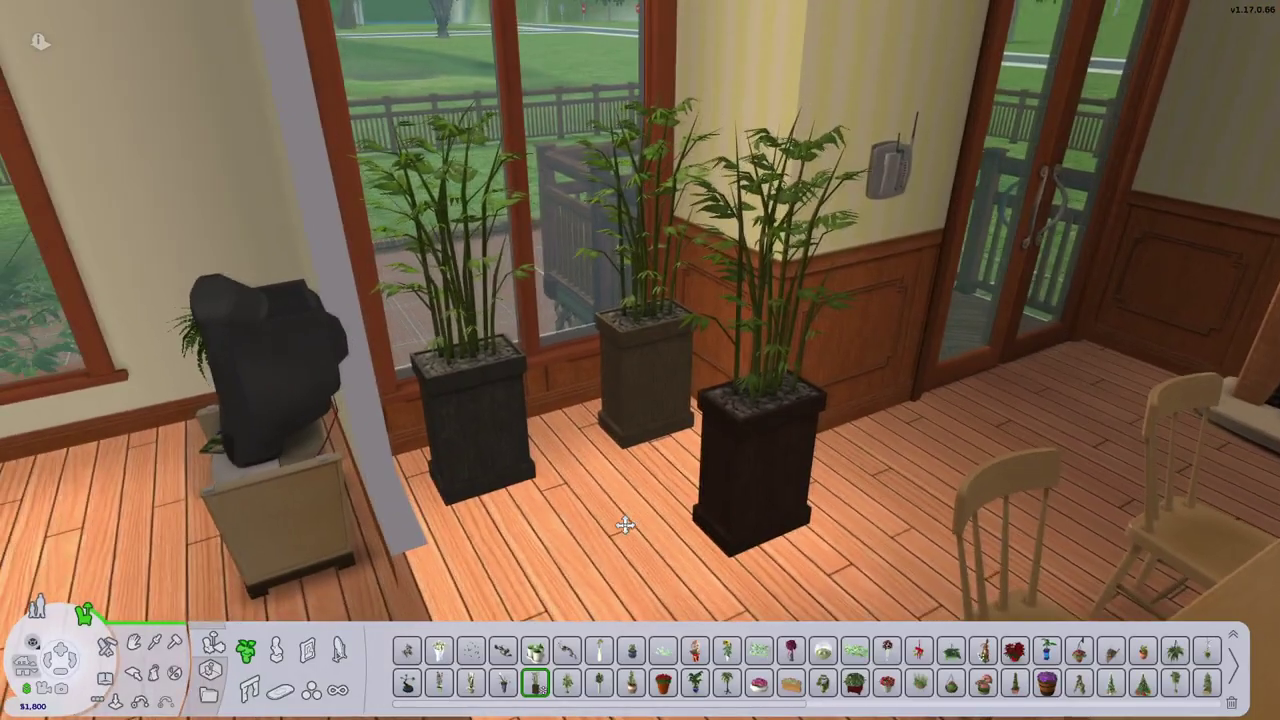
key("Right")
scroll(624, 524, "up", 3)
key("Left")
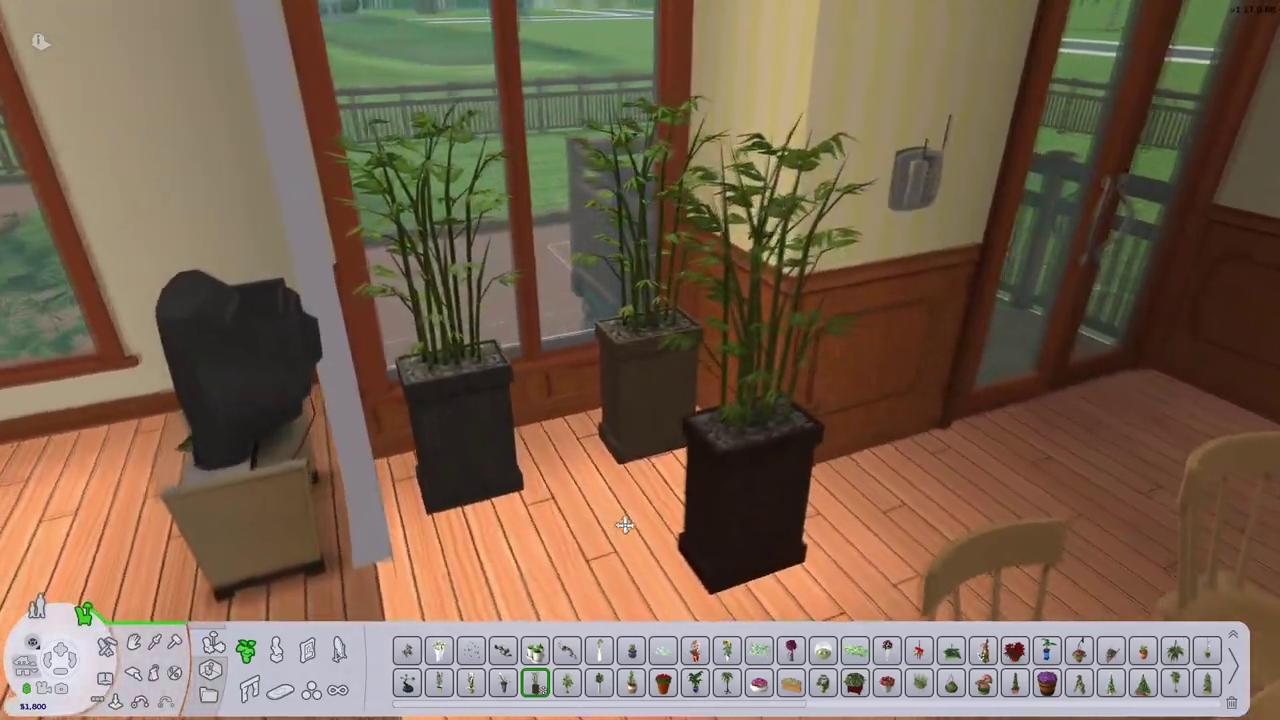
key("Right")
key("Right")
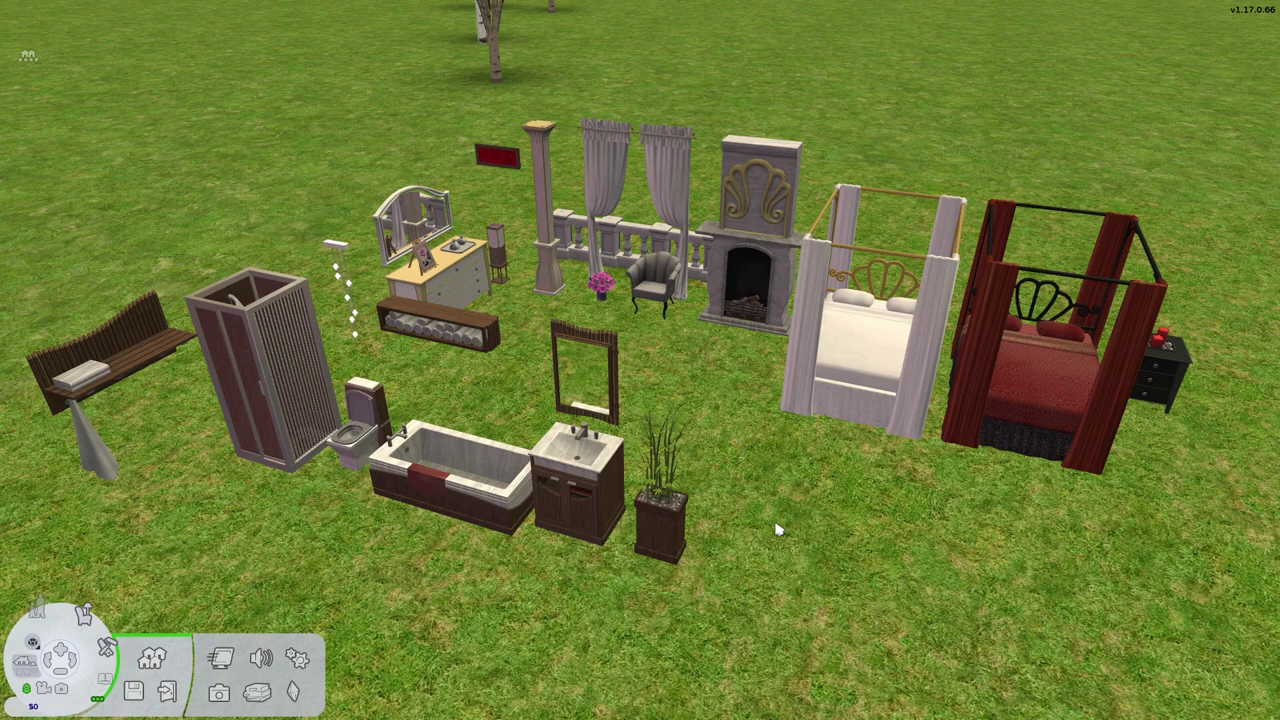
Step: Switch to Buy mode and narrow the Seating catalogue to armchairs
left_click(90, 614)
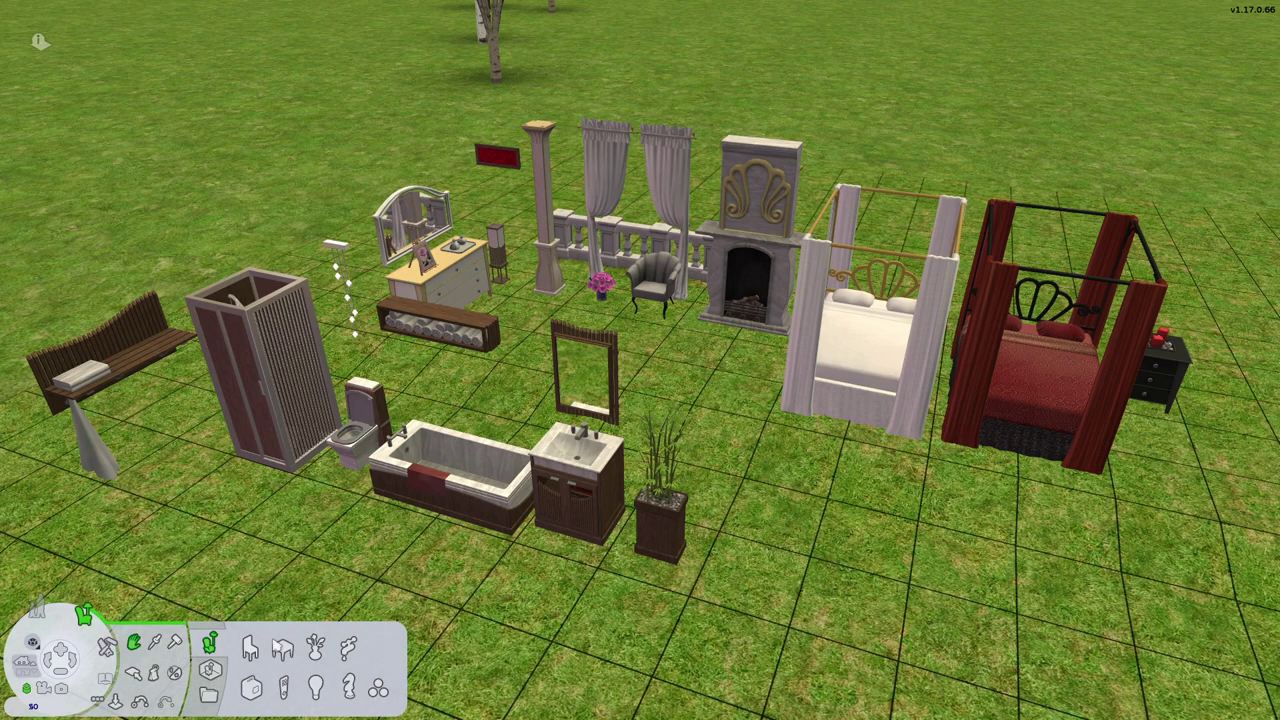
left_click(379, 690)
left_click(379, 690)
left_click(250, 650)
left_click(276, 650)
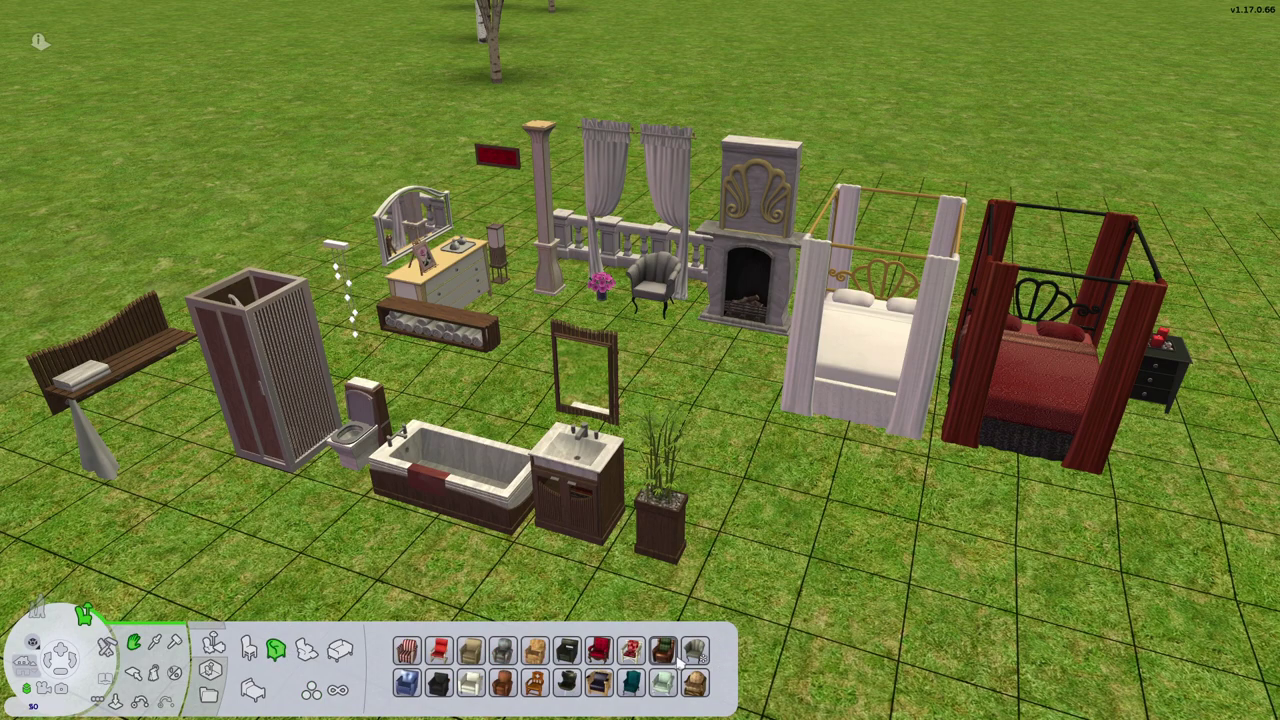
Step: Compare the Tousled Luxury and Master Suite Living Chair info cards, then close the catalogue
mouse_move(697, 652)
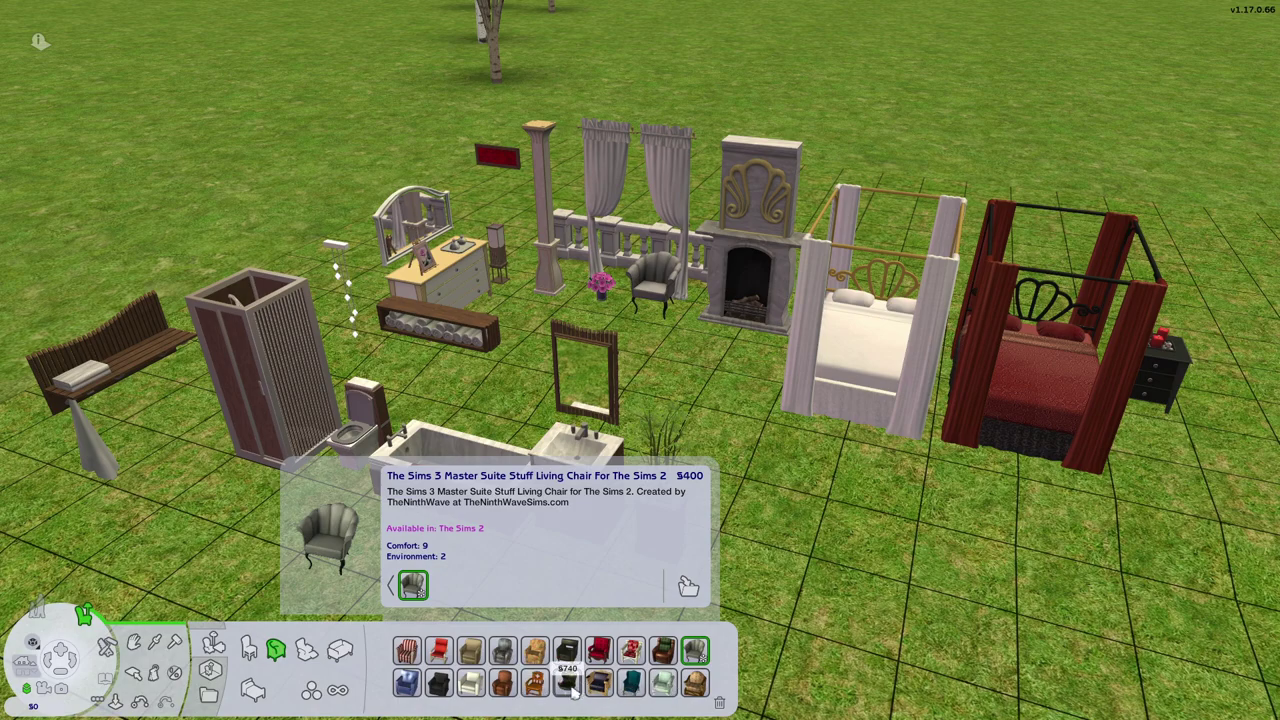
left_click(663, 651)
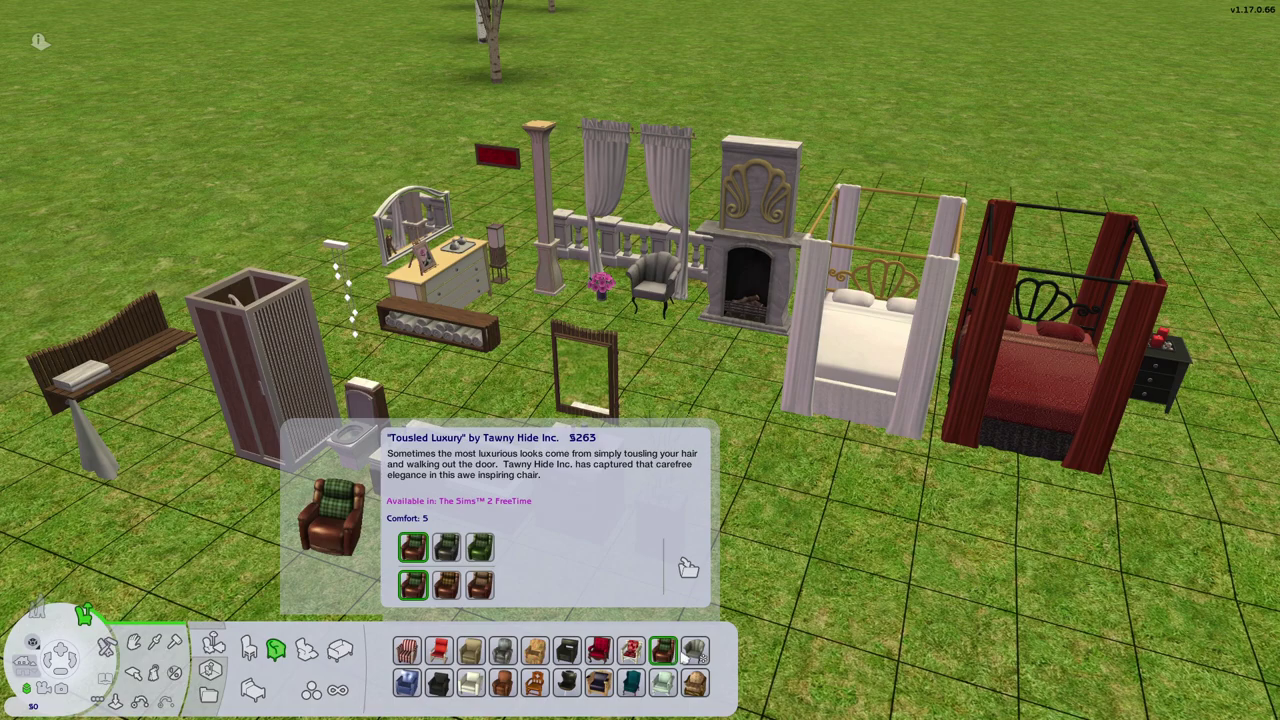
left_click(686, 657)
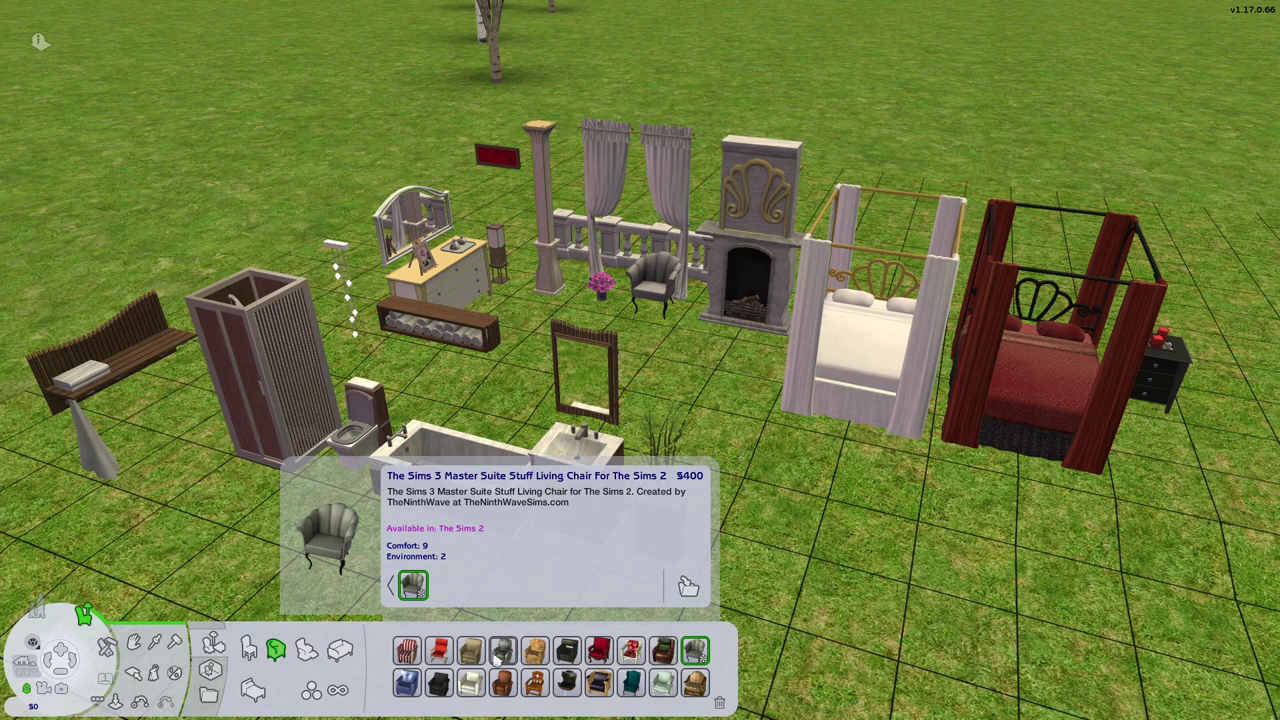
left_click(212, 645)
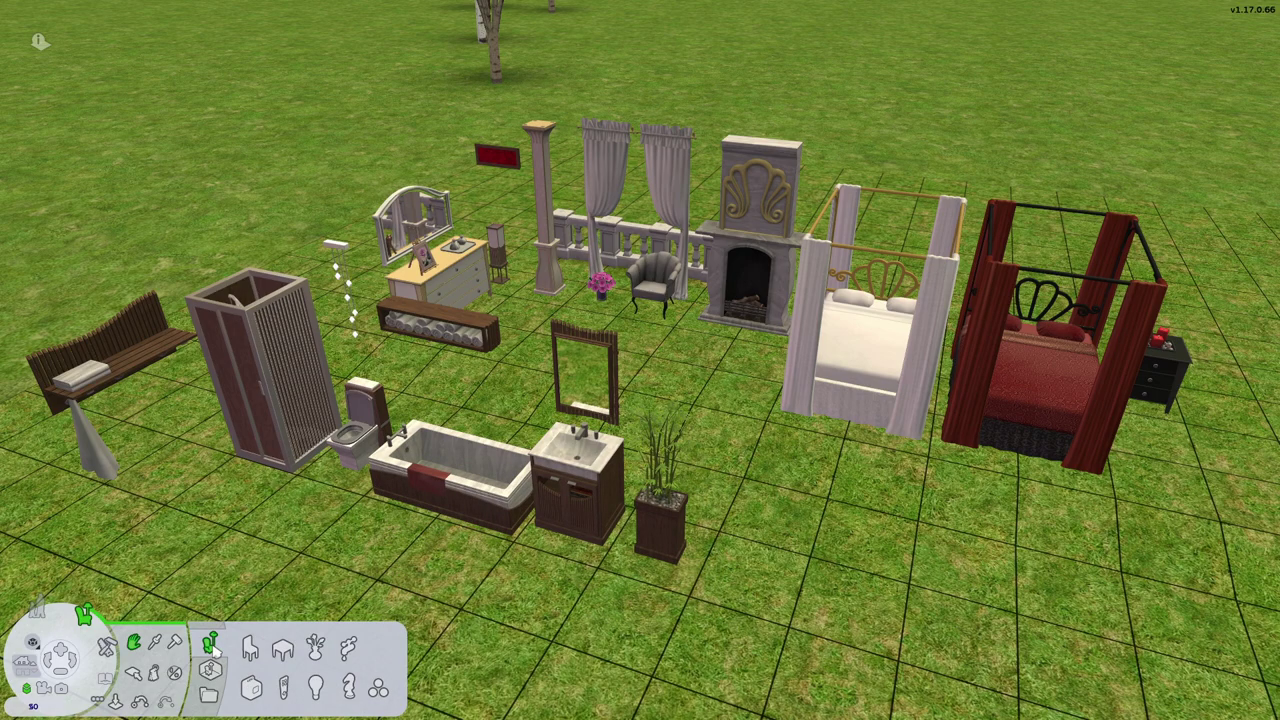
Step: Browse the Decorative > Mirrors catalogue in Buy mode and view another mirror's details
left_click(318, 655)
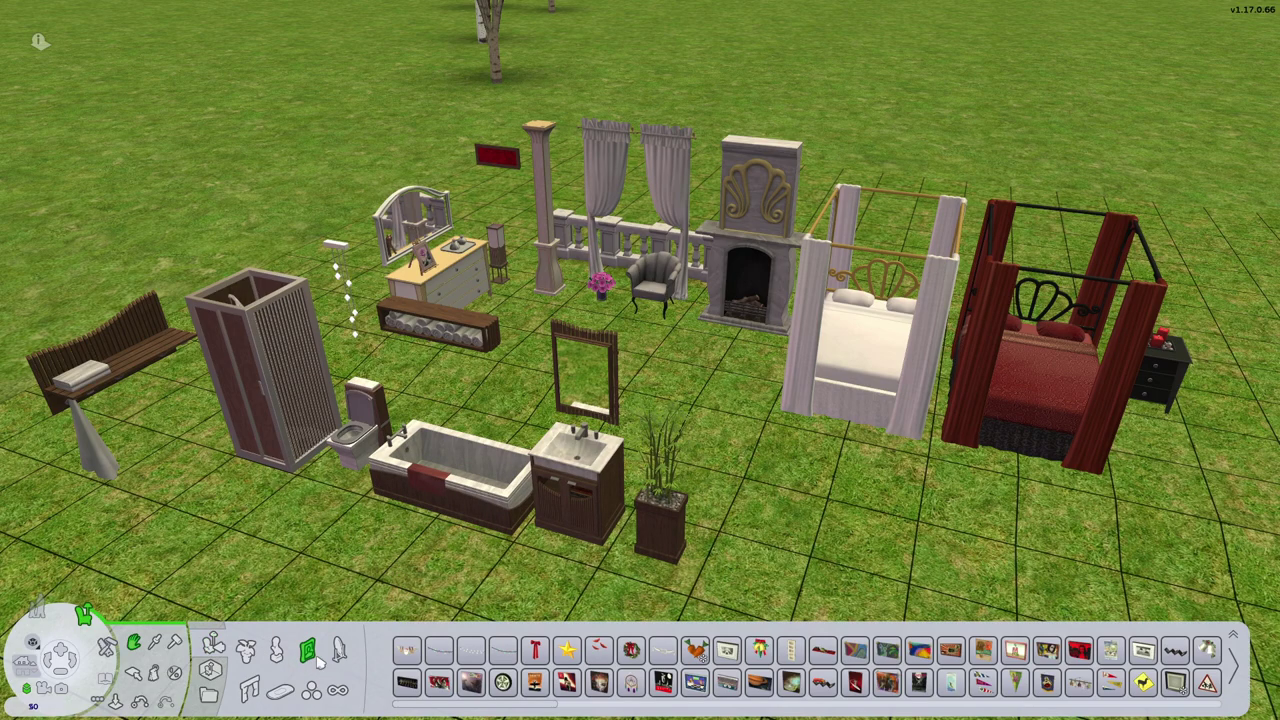
left_click(337, 652)
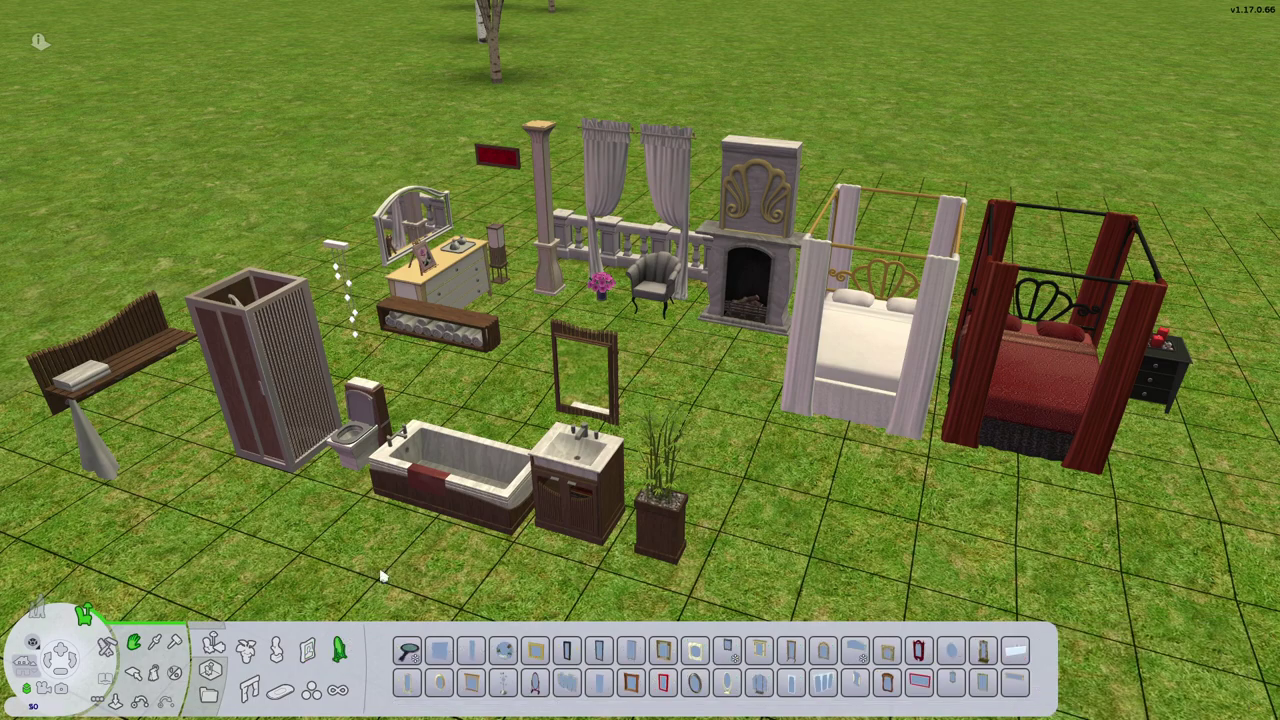
mouse_move(727, 652)
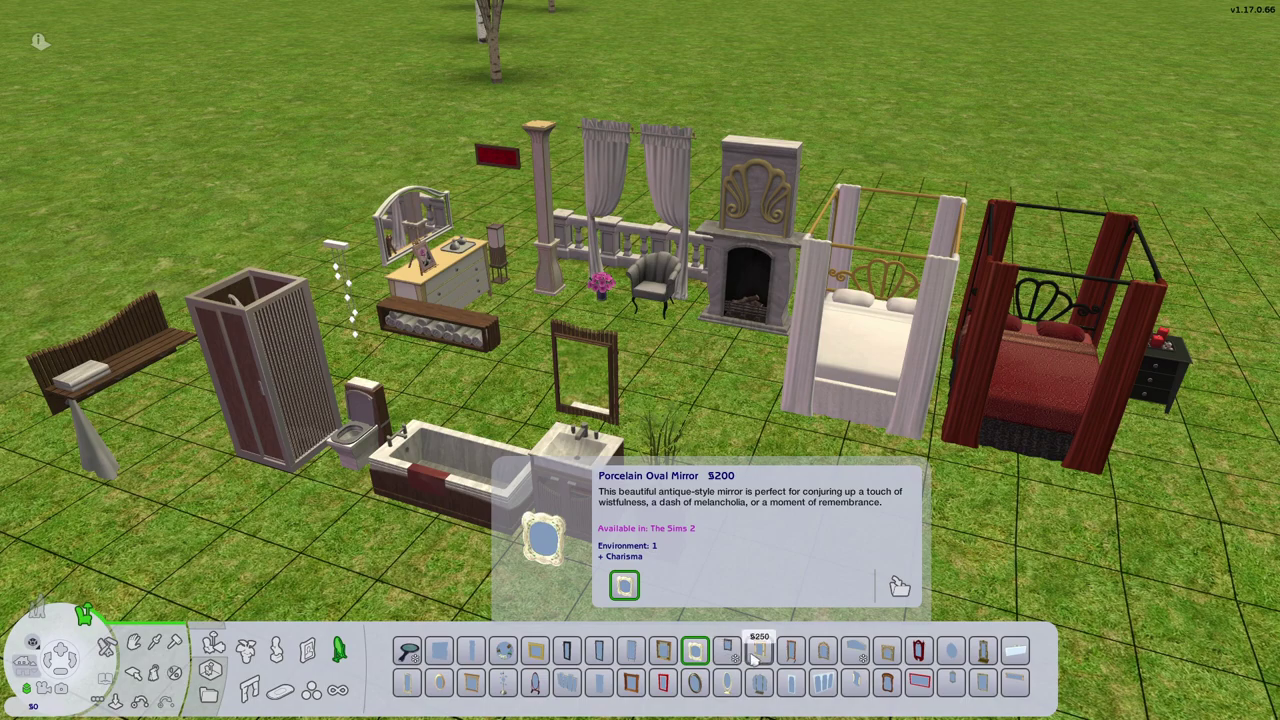
left_click(731, 654)
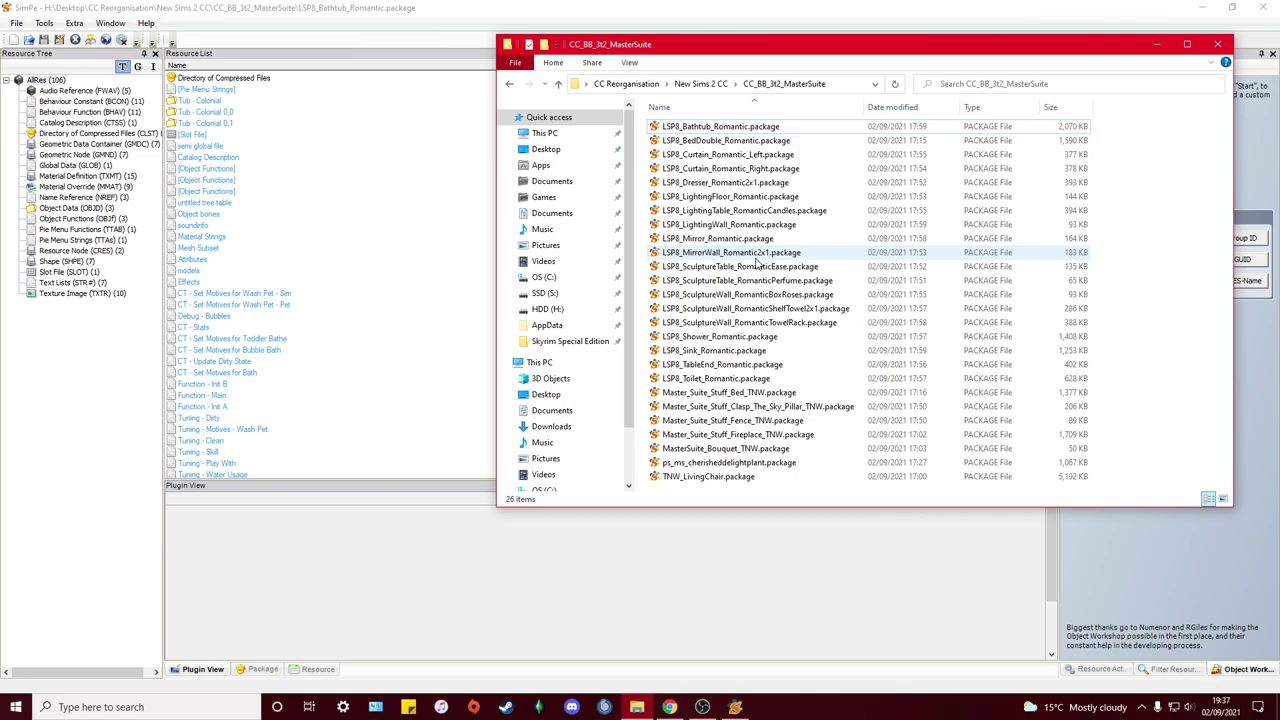
Step: Filter the bathtub package to Object Data and show Tub - Colonial in decimal (price 1950)
left_click(342, 195)
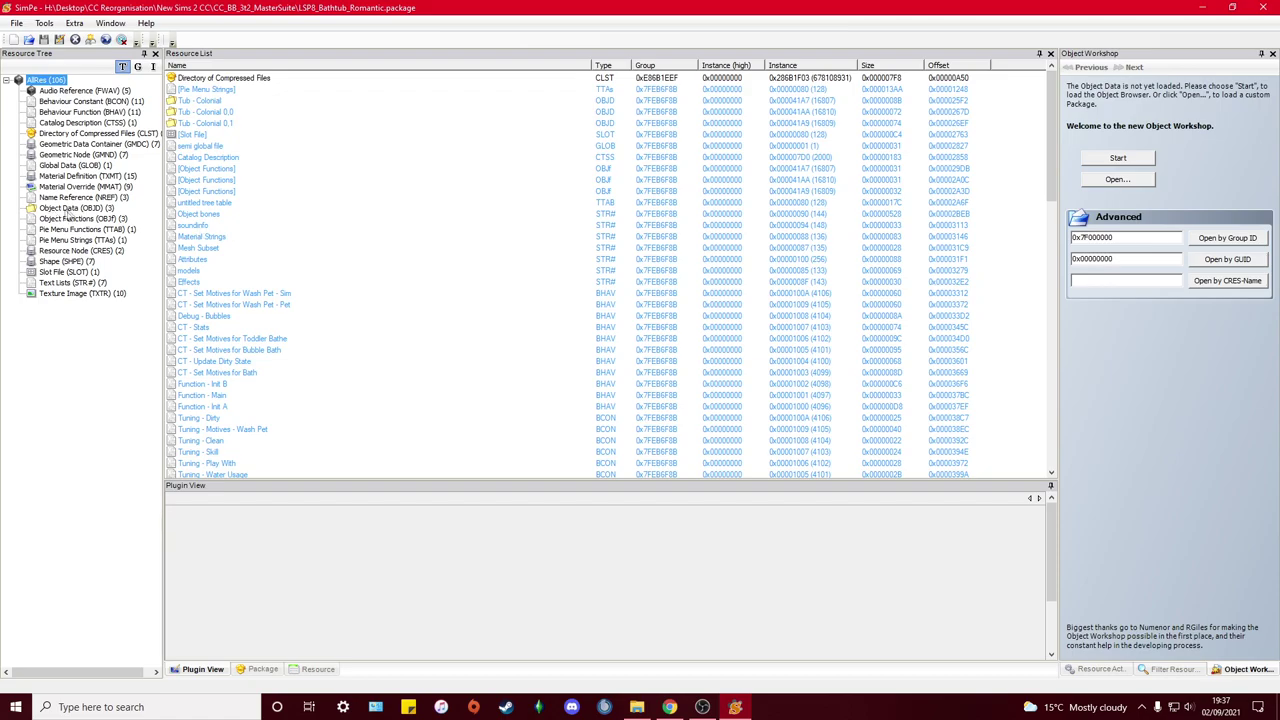
left_click(86, 210)
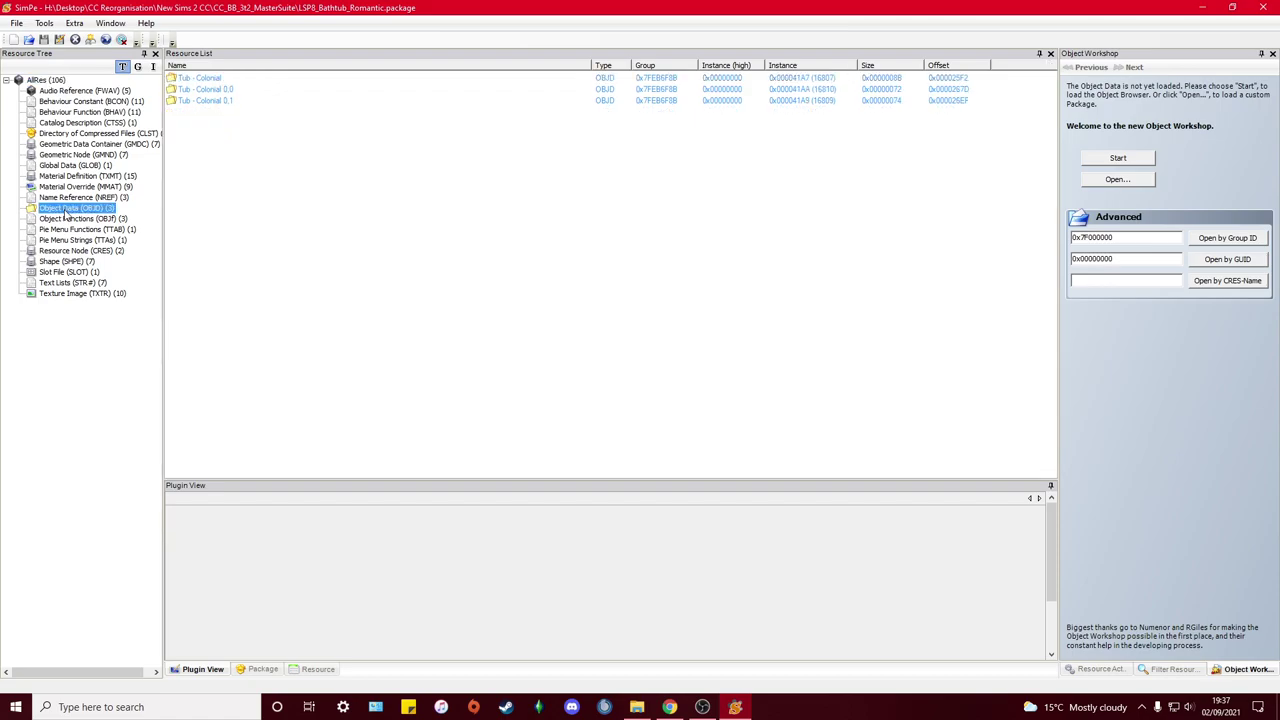
left_click(233, 102)
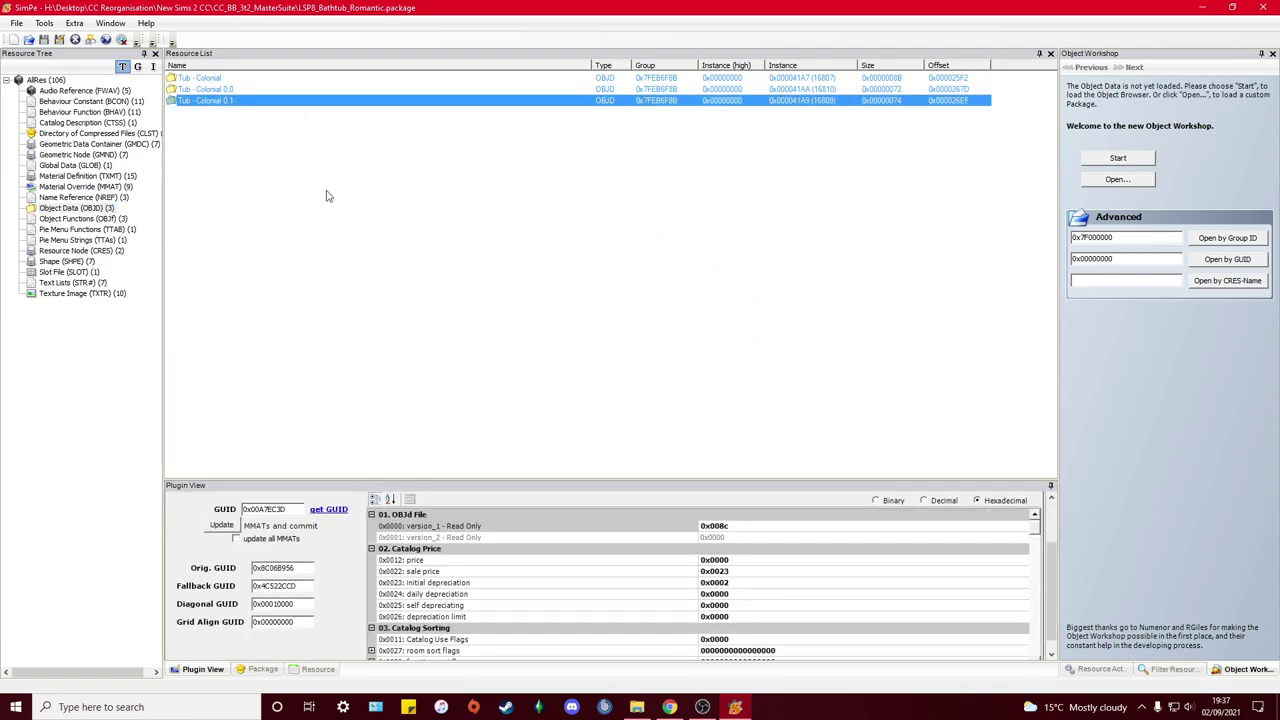
left_click(210, 79)
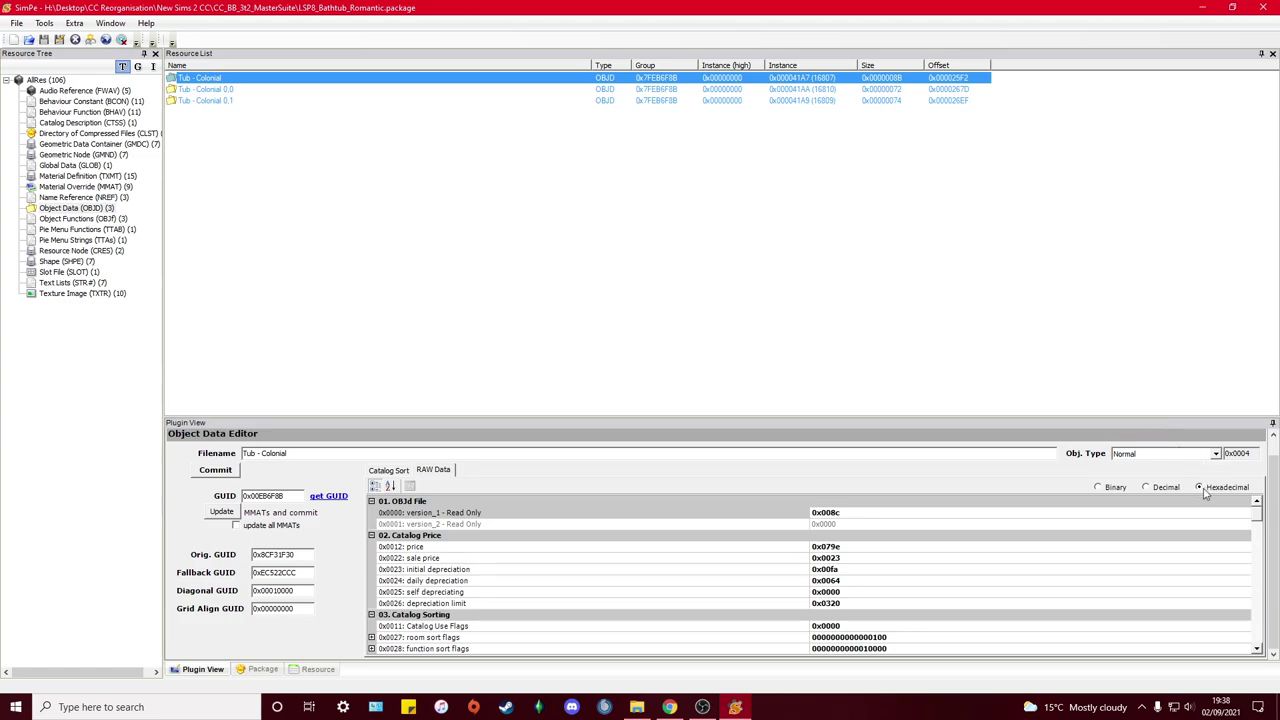
left_click(1147, 488)
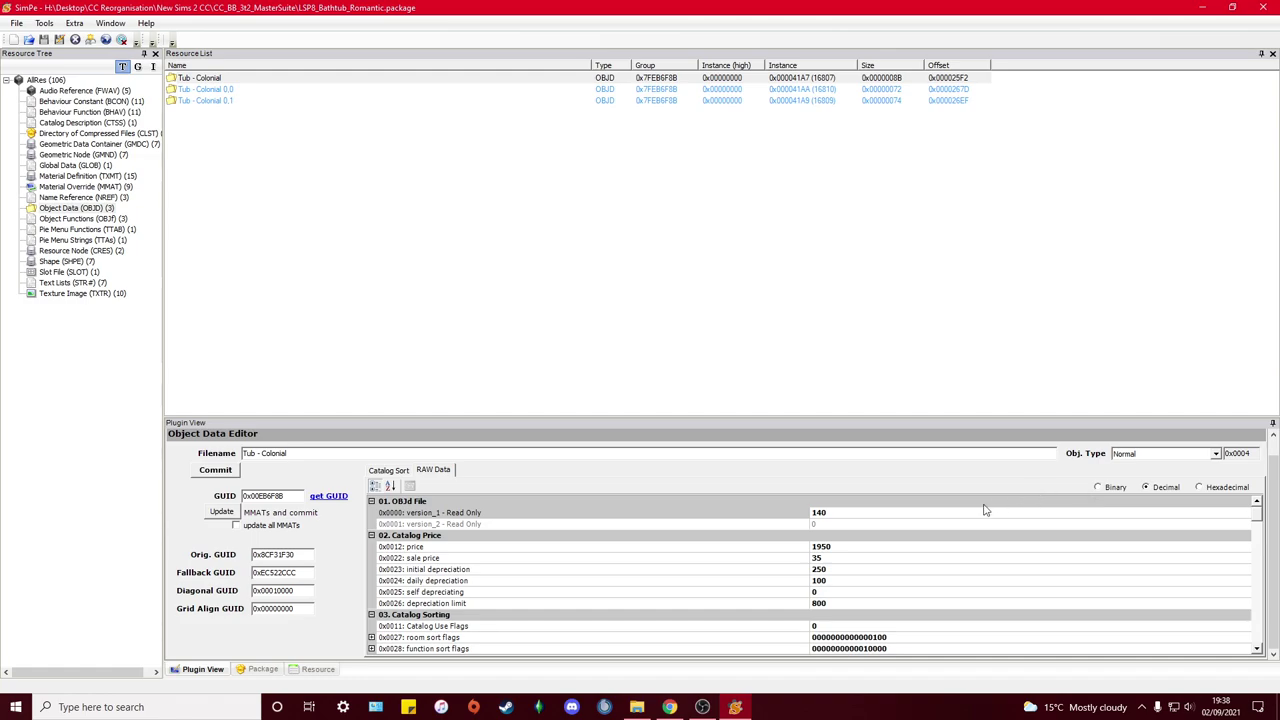